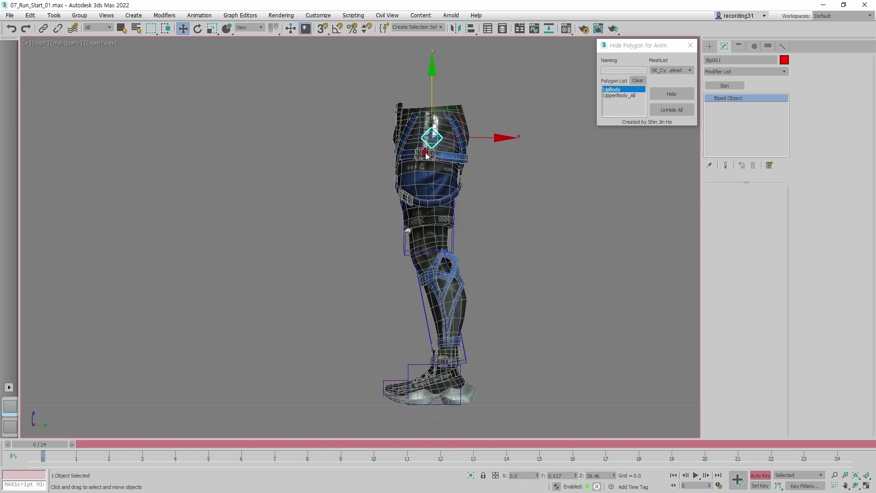
Step: Lower the biped's centre of mass to about Z 36.6 and tilt the pelvis forward in the side view
{"action": "left_click_drag", "start_coordinate": [432, 96], "coordinate": [433, 120]}
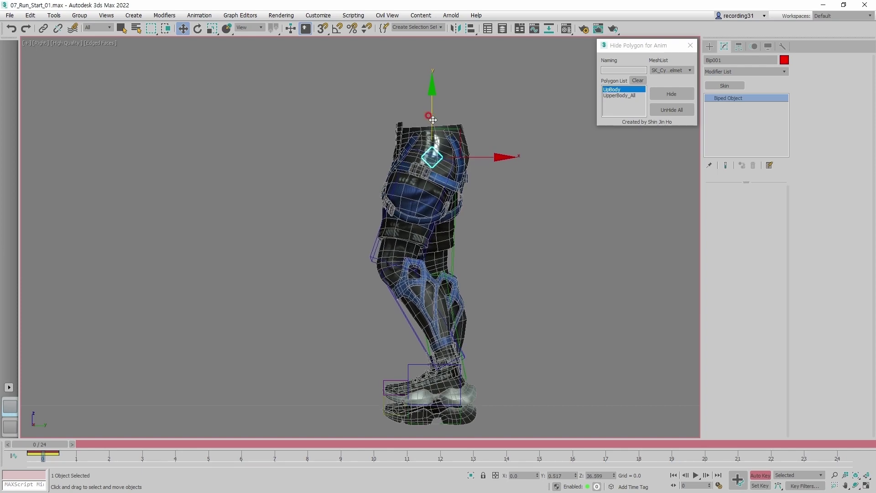
{"action": "key", "text": "e"}
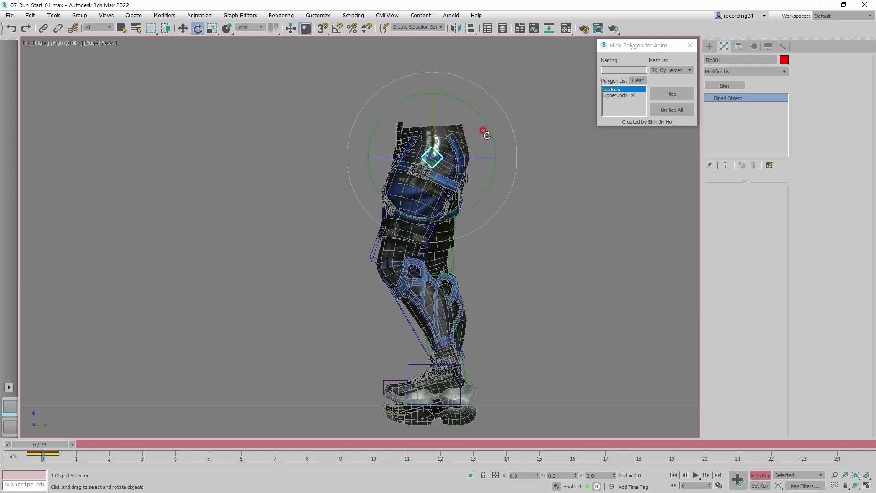
{"action": "left_click_drag", "start_coordinate": [486, 136], "coordinate": [481, 117]}
{"action": "scroll", "coordinate": [482, 131], "scroll_direction": "down", "scroll_amount": 3}
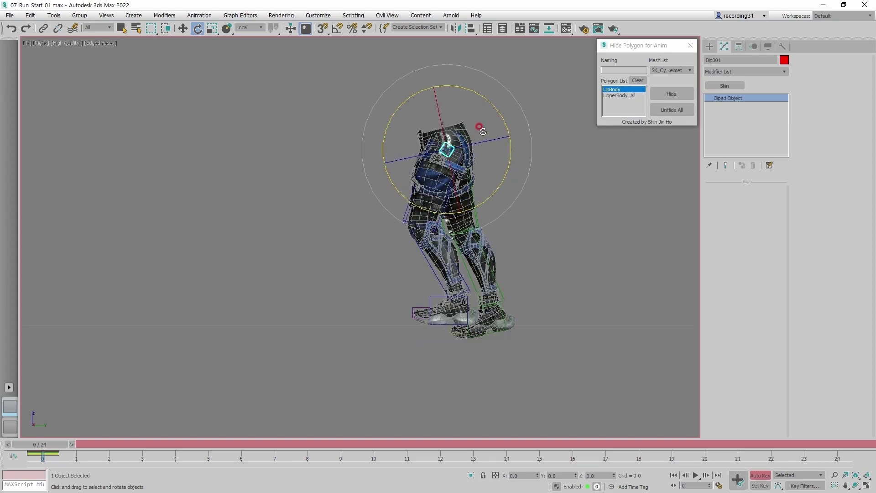
{"action": "middle_click_drag", "start_coordinate": [482, 131], "coordinate": [487, 164]}
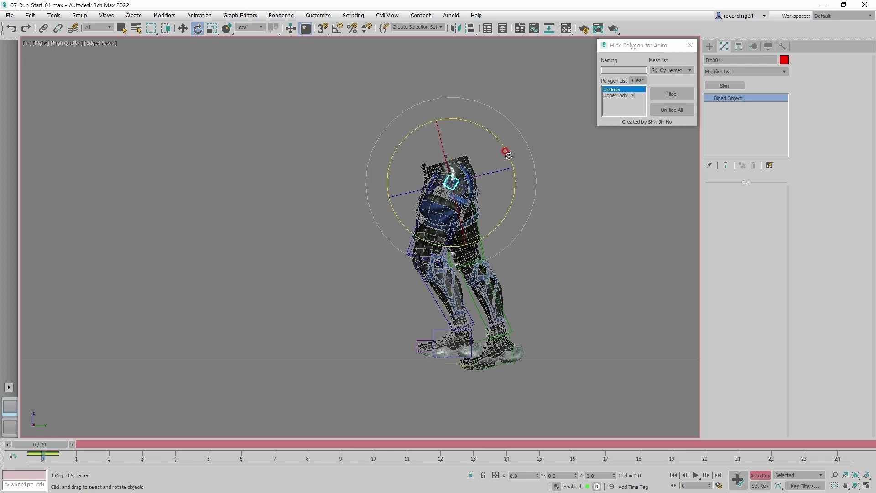
{"action": "mouse_move", "coordinate": [505, 151]}
{"action": "left_mouse_down"}
{"action": "mouse_move", "coordinate": [494, 120]}
{"action": "mouse_move", "coordinate": [509, 156]}
{"action": "left_mouse_up"}
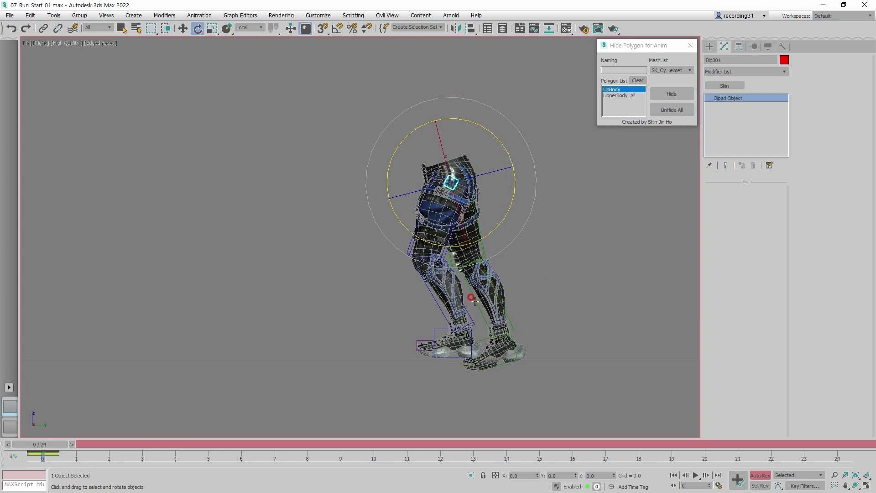
Step: Move the left foot inward to about X 2.4 in the front view
{"action": "key", "text": "w"}
{"action": "left_click", "coordinate": [437, 336]}
{"action": "key", "text": "f"}
{"action": "key", "text": "z"}
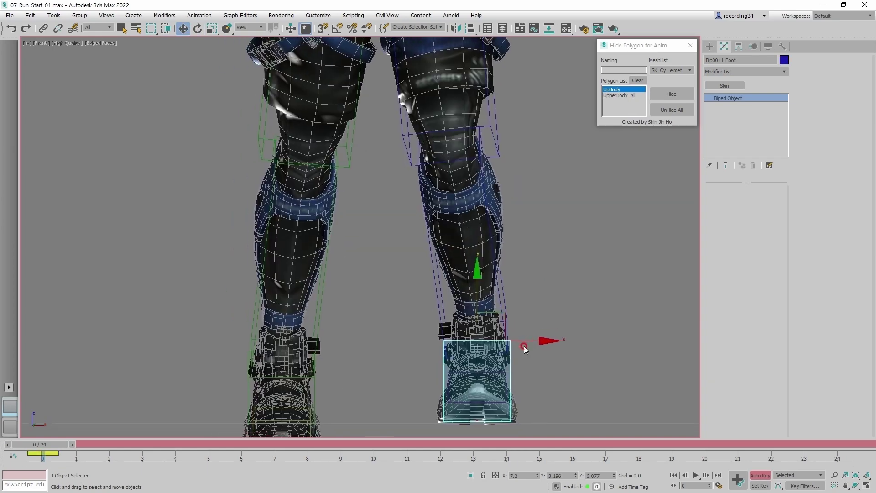
{"action": "left_click_drag", "start_coordinate": [529, 341], "coordinate": [487, 342]}
{"action": "scroll", "coordinate": [476, 340], "scroll_direction": "down", "scroll_amount": 4}
Step: Rotate the left foot to point slightly outward and swing the left calf so the knee turns outward
{"action": "key", "text": "e"}
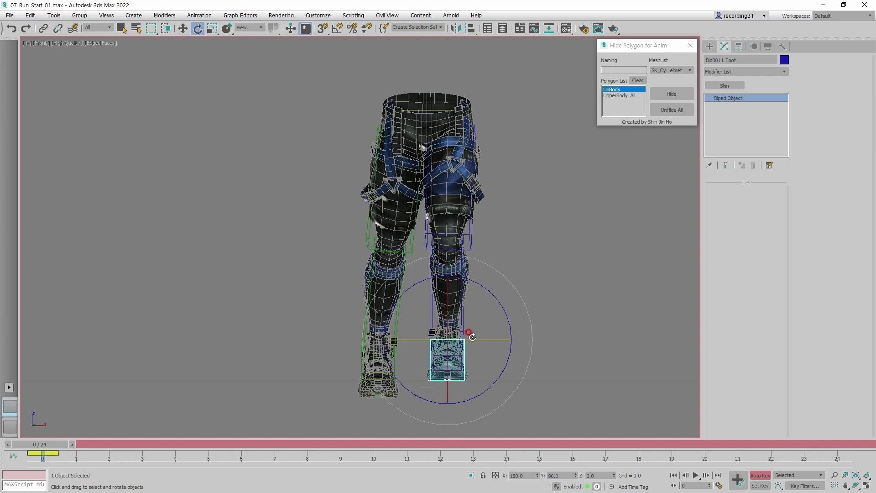
{"action": "key", "text": "e"}
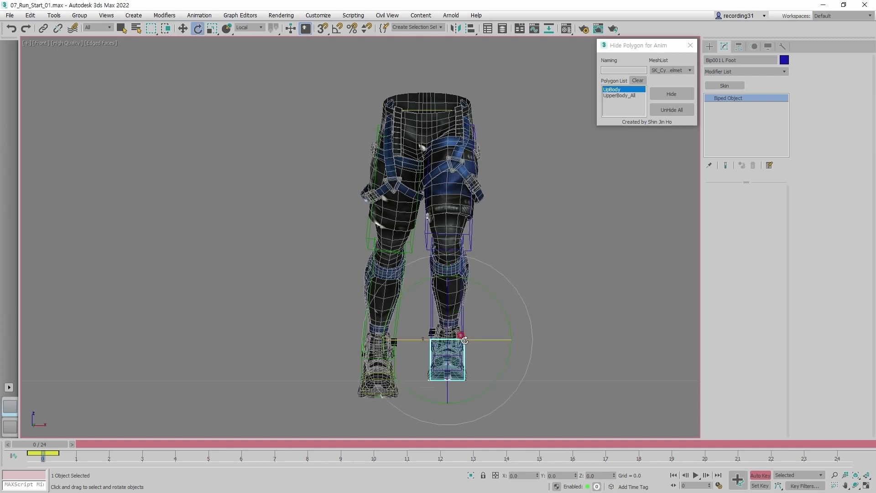
{"action": "left_click_drag", "start_coordinate": [467, 340], "coordinate": [479, 341]}
{"action": "key", "text": "w"}
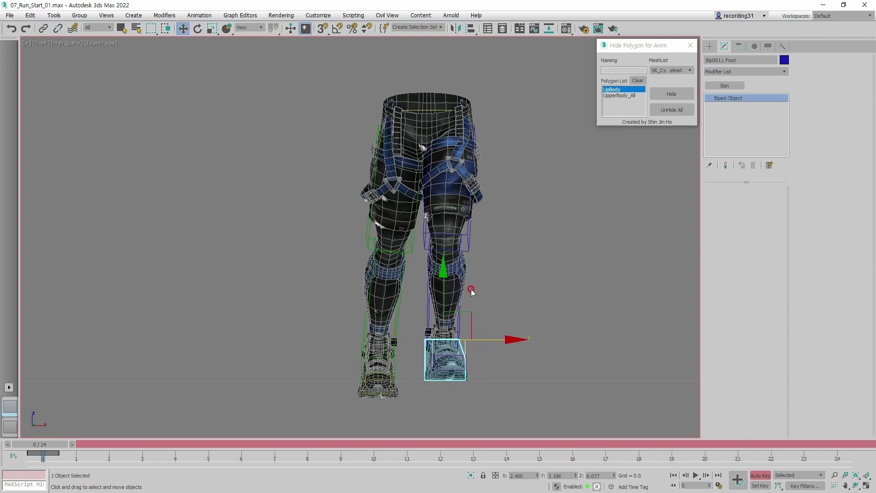
{"action": "left_click", "coordinate": [456, 293]}
{"action": "key", "text": "e"}
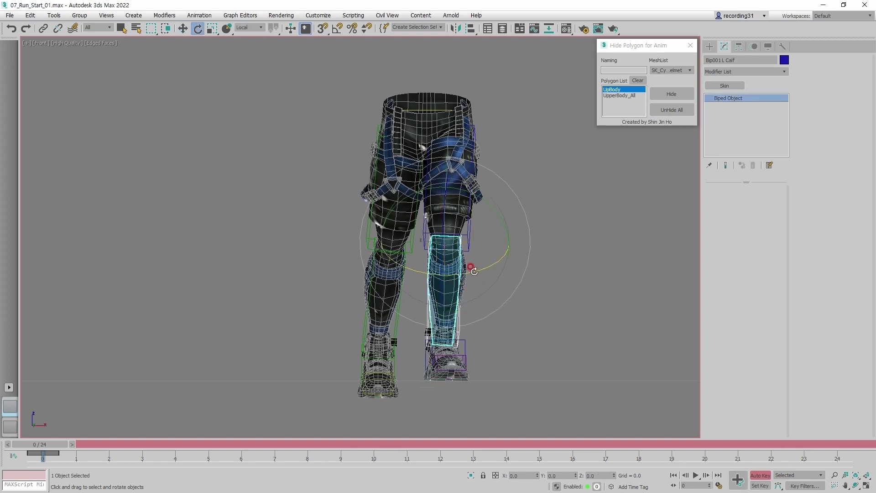
{"action": "left_click_drag", "start_coordinate": [474, 272], "coordinate": [480, 274]}
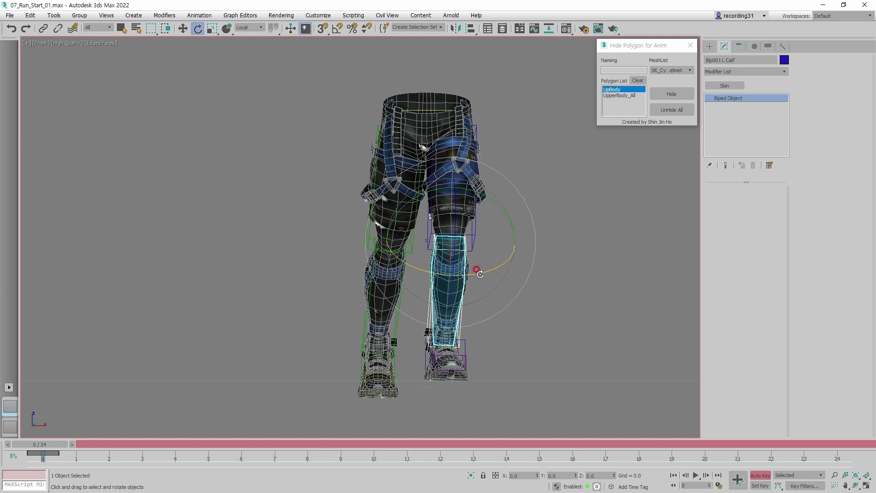
Step: Move the left foot forward in the side view to about Y -7.2 at frame 0
{"action": "left_click", "coordinate": [468, 345]}
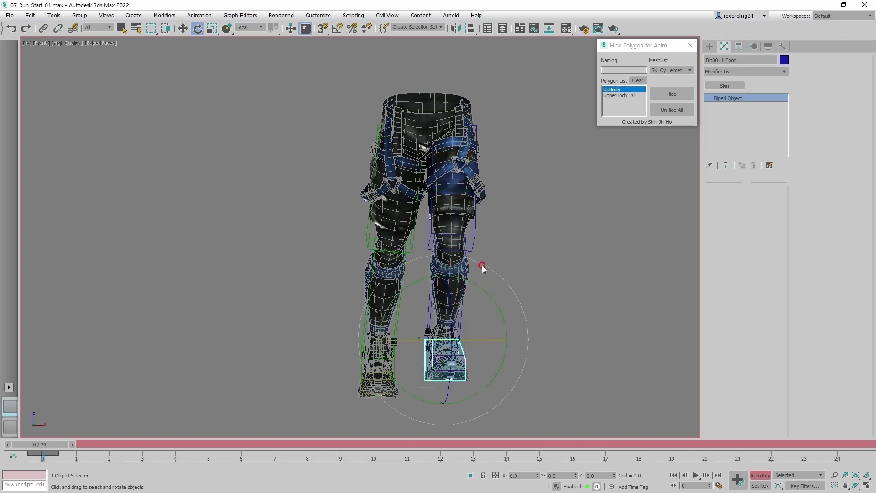
{"action": "key", "text": "w"}
{"action": "key", "text": "r"}
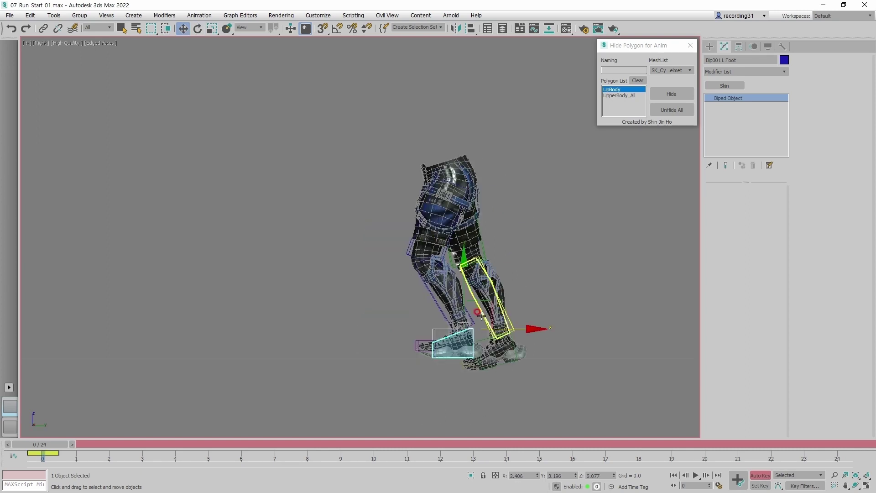
{"action": "left_click_drag", "start_coordinate": [515, 331], "coordinate": [473, 328]}
{"action": "middle_click_drag", "start_coordinate": [472, 327], "coordinate": [463, 329]}
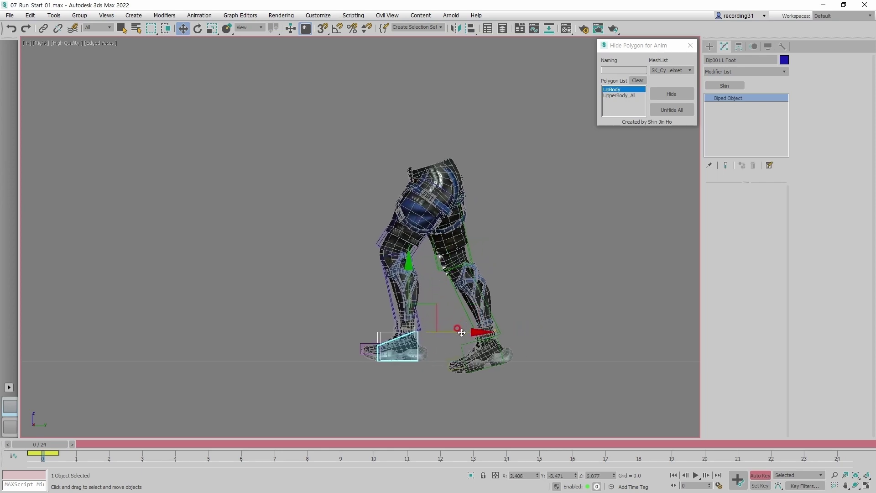
{"action": "left_click_drag", "start_coordinate": [462, 332], "coordinate": [440, 313]}
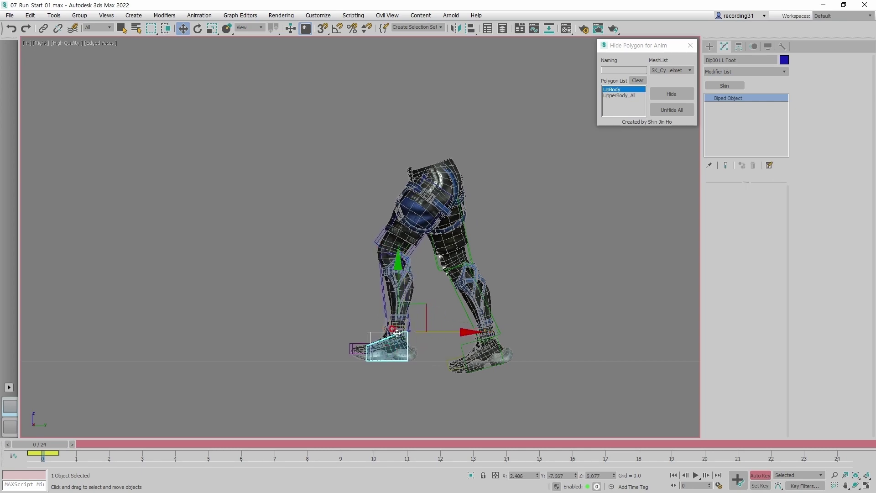
{"action": "left_click_drag", "start_coordinate": [436, 330], "coordinate": [439, 333]}
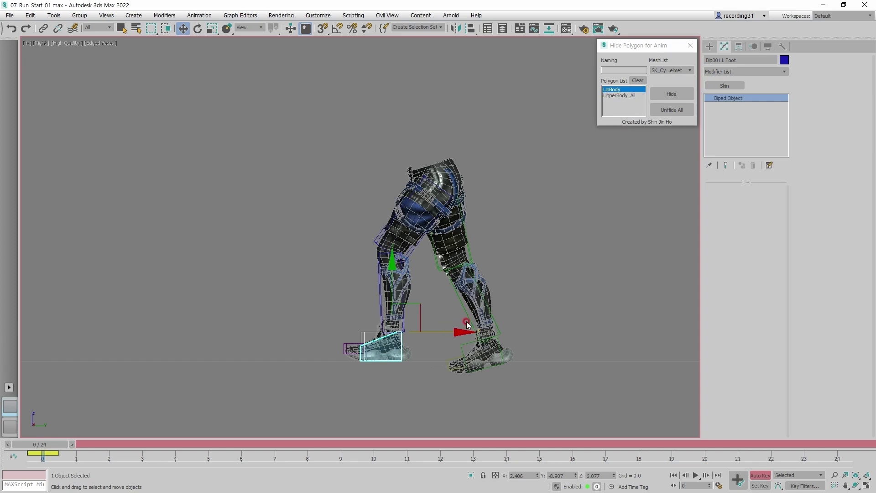
{"action": "middle_click_drag", "start_coordinate": [476, 322], "coordinate": [477, 322]}
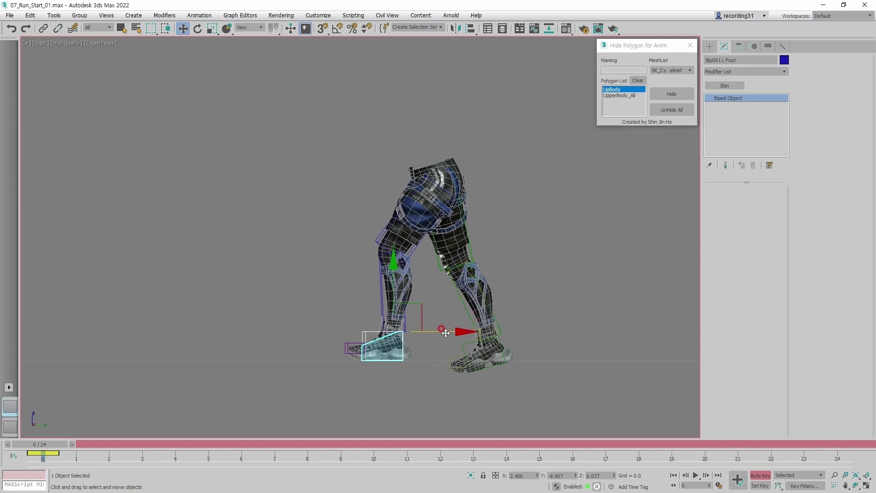
{"action": "left_click_drag", "start_coordinate": [446, 333], "coordinate": [439, 332]}
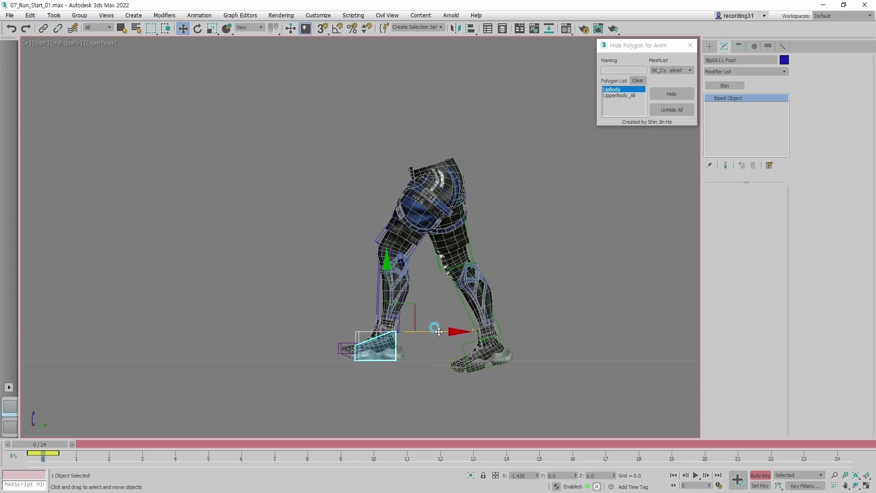
{"action": "left_click", "coordinate": [502, 354]}
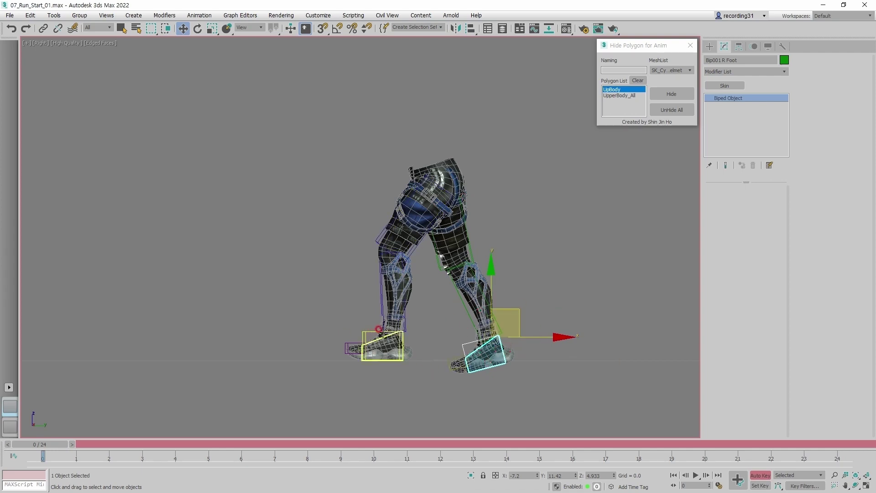
{"action": "left_click", "coordinate": [397, 365]}
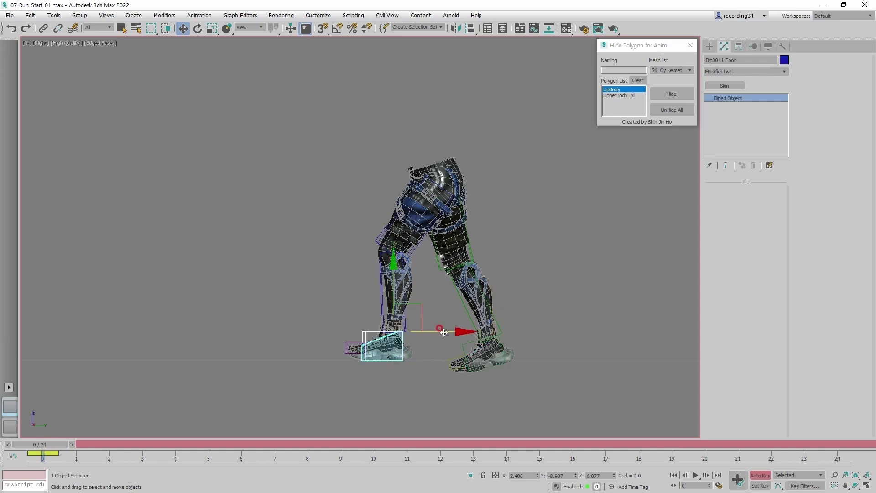
{"action": "left_click_drag", "start_coordinate": [446, 332], "coordinate": [453, 334]}
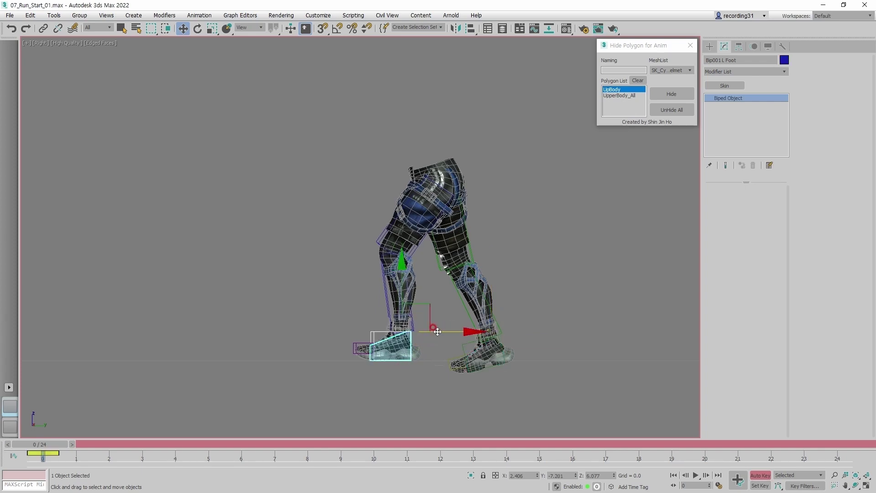
Step: Copy the left foot's frame 0 key to frame 24 and slide the foot back to about Y 10.8 at frame 5
{"action": "left_click_drag", "start_coordinate": [43, 454], "coordinate": [838, 454], "text": "shift"}
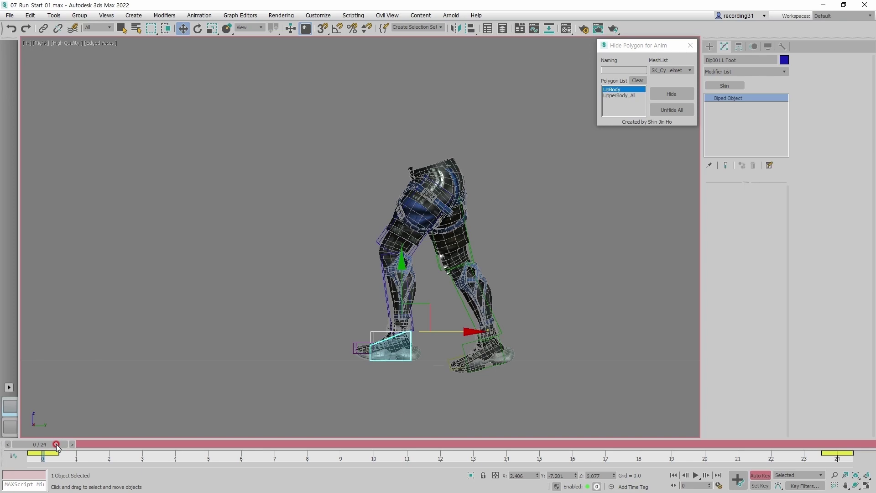
{"action": "left_click_drag", "start_coordinate": [56, 446], "coordinate": [208, 428]}
{"action": "key", "text": "w"}
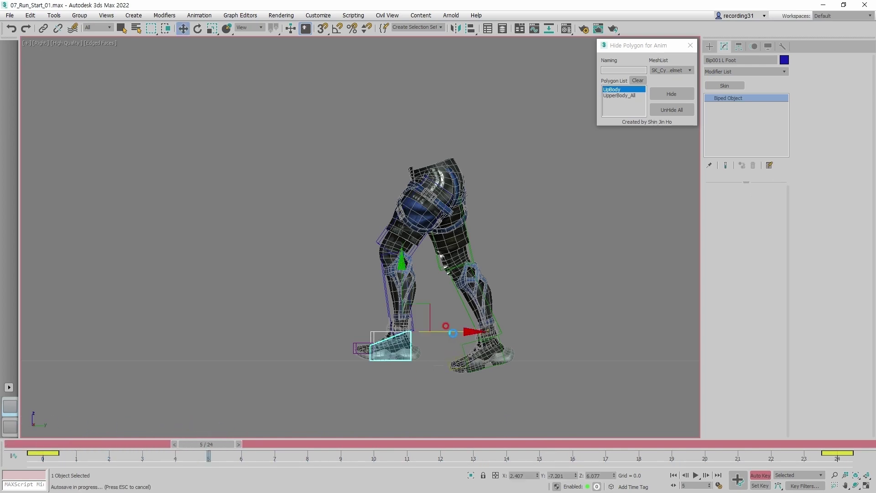
{"action": "left_click_drag", "start_coordinate": [456, 331], "coordinate": [538, 334]}
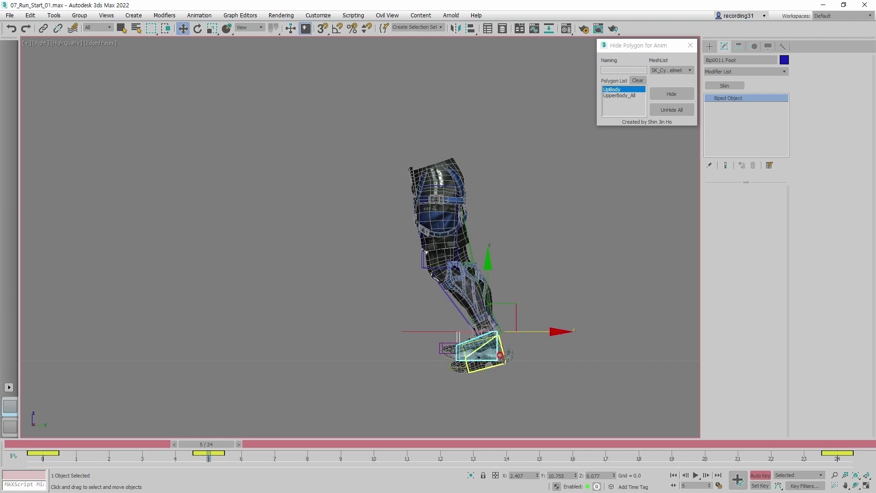
Step: At frame 0, lift the right foot and fold the right leg up behind the body
{"action": "left_click", "coordinate": [504, 360]}
{"action": "key", "text": "Home"}
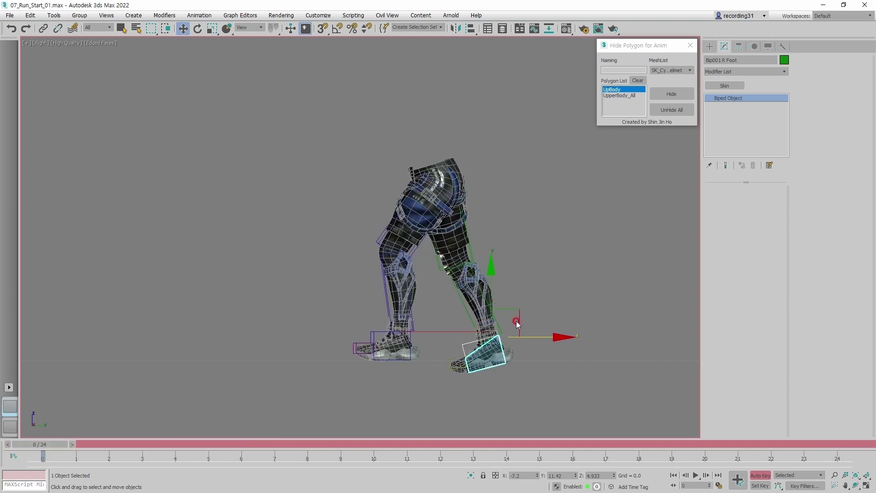
{"action": "left_click_drag", "start_coordinate": [516, 321], "coordinate": [460, 14]}
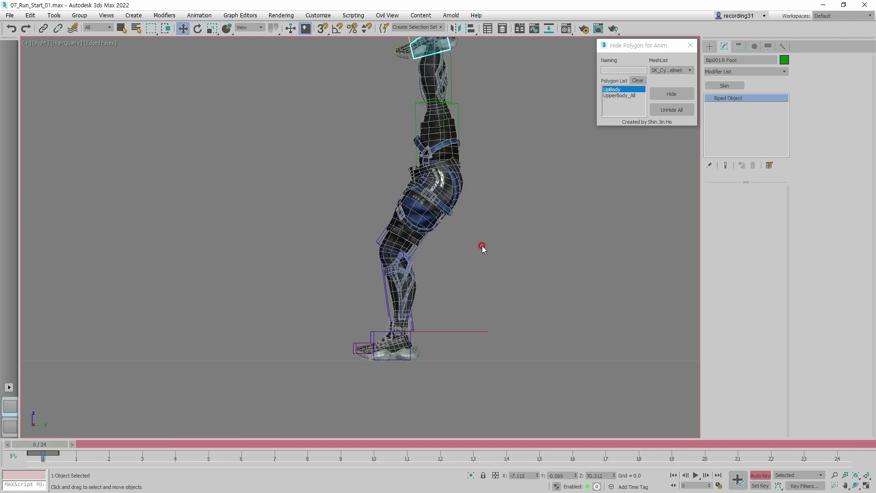
{"action": "middle_click_drag", "start_coordinate": [467, 153], "coordinate": [467, 236]}
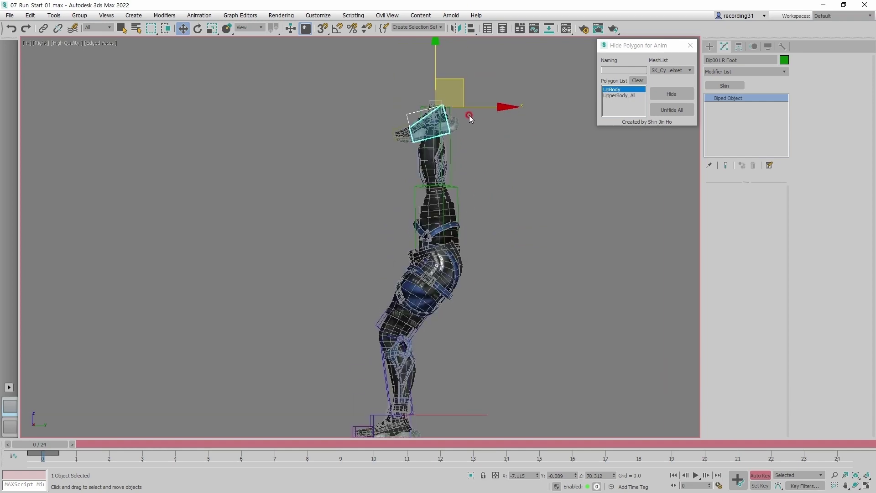
{"action": "left_click_drag", "start_coordinate": [463, 99], "coordinate": [462, 243]}
{"action": "middle_click_drag", "start_coordinate": [503, 344], "coordinate": [550, 206]}
{"action": "scroll", "coordinate": [540, 264], "scroll_direction": "up", "scroll_amount": 2}
{"action": "middle_click_drag", "start_coordinate": [535, 267], "coordinate": [512, 301]}
{"action": "scroll", "coordinate": [465, 306], "scroll_direction": "up", "scroll_amount": 3}
Step: Display the side view in wireframe, frame the left lower leg closely and select the left foot
{"action": "left_click", "coordinate": [413, 338]}
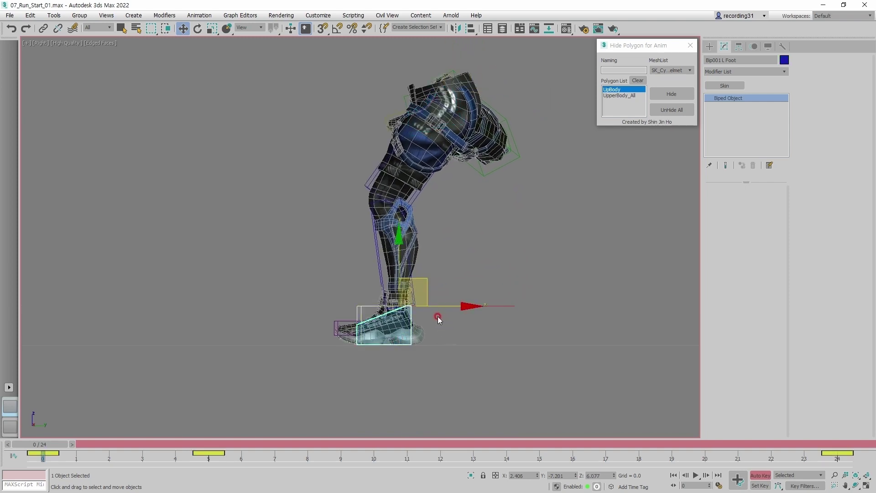
{"action": "key", "text": "F3"}
{"action": "scroll", "coordinate": [391, 311], "scroll_direction": "up", "scroll_amount": 8}
{"action": "left_click", "coordinate": [406, 300]}
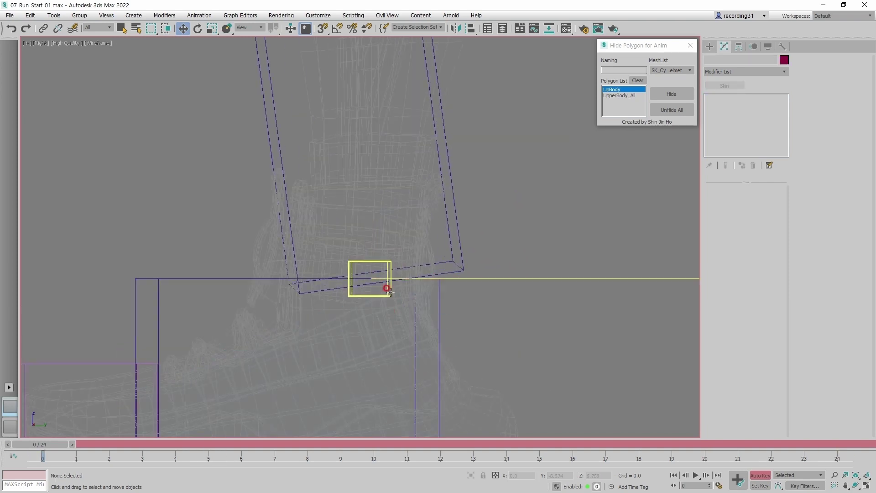
{"action": "scroll", "coordinate": [386, 289], "scroll_direction": "down", "scroll_amount": 5}
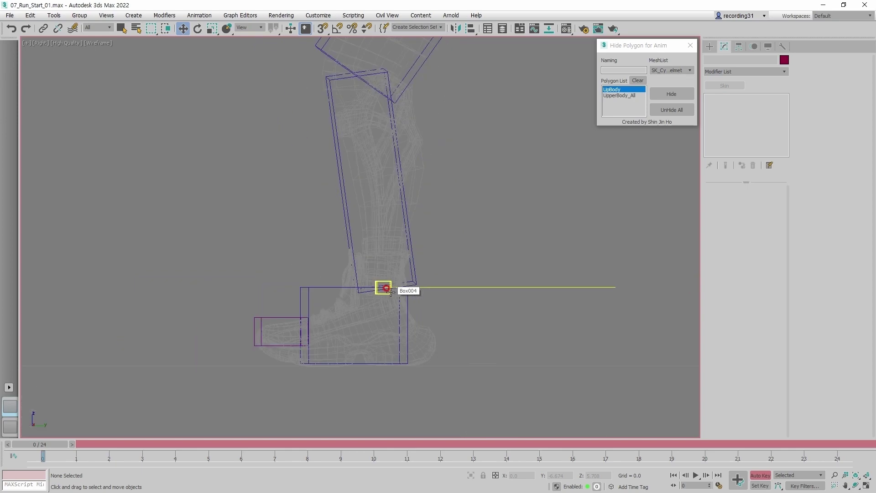
{"action": "left_click", "coordinate": [406, 325]}
{"action": "middle_click_drag", "start_coordinate": [609, 296], "coordinate": [518, 324]}
Step: At frame 14, raise the left foot to about Z 11.5 and move it back to about Y 5.2
{"action": "key", "text": "period"}
{"action": "key", "text": "period"}
{"action": "key", "text": "period"}
{"action": "key", "text": "period"}
{"action": "key", "text": "period"}
{"action": "key", "text": "period"}
{"action": "key", "text": "period"}
{"action": "key", "text": "period"}
{"action": "key", "text": "period"}
{"action": "key", "text": "period"}
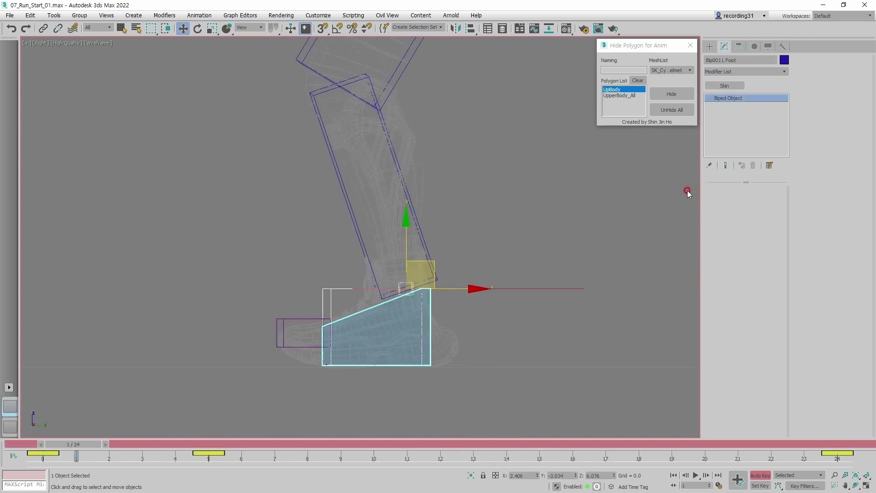
{"action": "key", "text": "period"}
{"action": "key", "text": "period"}
{"action": "key", "text": "period"}
{"action": "key", "text": "period"}
{"action": "key", "text": "period"}
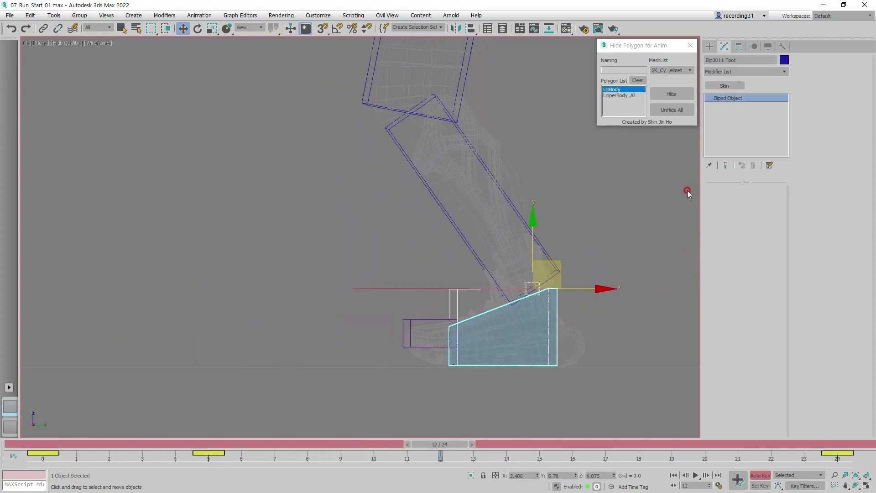
{"action": "key", "text": "comma"}
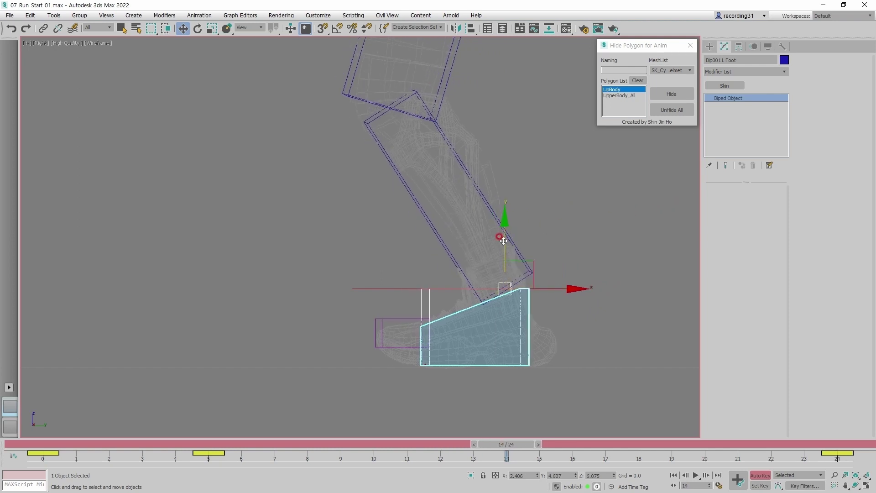
{"action": "left_click_drag", "start_coordinate": [502, 238], "coordinate": [502, 173]}
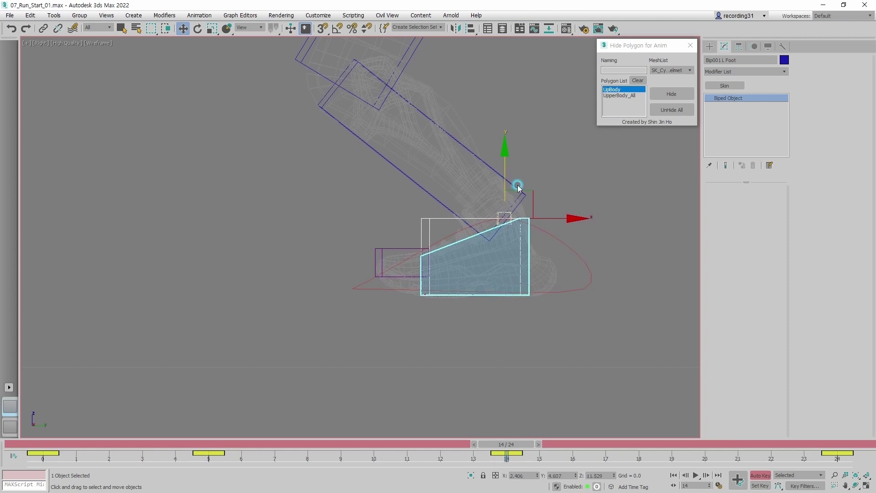
{"action": "left_click_drag", "start_coordinate": [550, 216], "coordinate": [558, 218]}
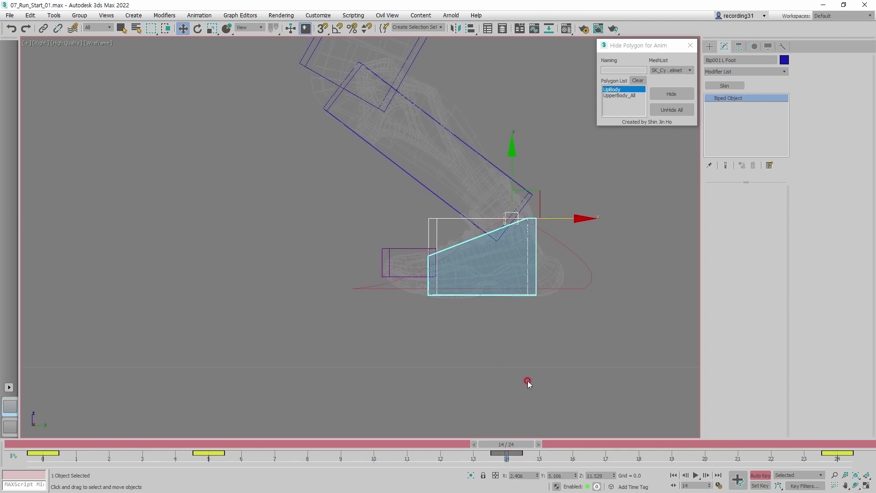
Step: Tilt the left foot toe-down at frame 14
{"action": "key", "text": "e"}
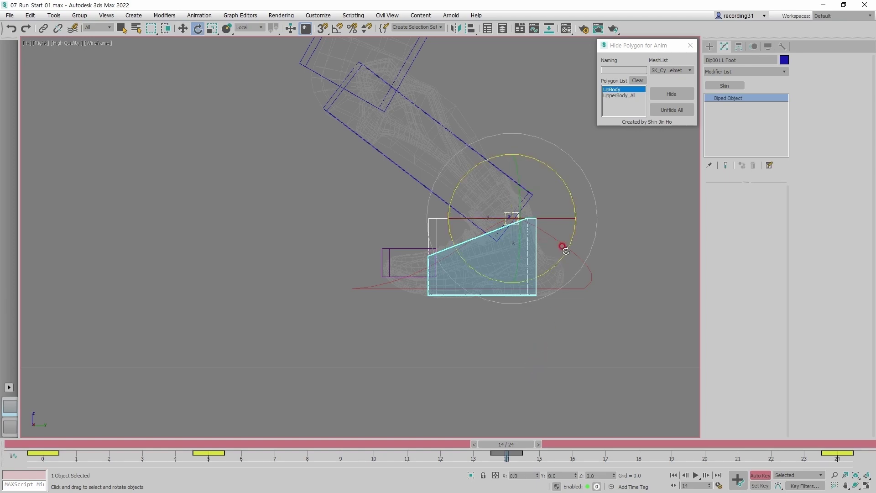
{"action": "left_click_drag", "start_coordinate": [567, 251], "coordinate": [565, 201]}
{"action": "key", "text": "w"}
Step: Return to shaded display and, at frame 8, move the left foot up and back behind the body
{"action": "key", "text": "F3"}
{"action": "left_click_drag", "start_coordinate": [527, 445], "coordinate": [341, 458]}
{"action": "key", "text": "w"}
{"action": "middle_click_drag", "start_coordinate": [620, 246], "coordinate": [587, 253]}
{"action": "left_click_drag", "start_coordinate": [587, 253], "coordinate": [644, 210]}
Step: At frame 8, rotate the left foot steeply toe-down and position it at about Y 22.3, Z 15.4
{"action": "key", "text": "e"}
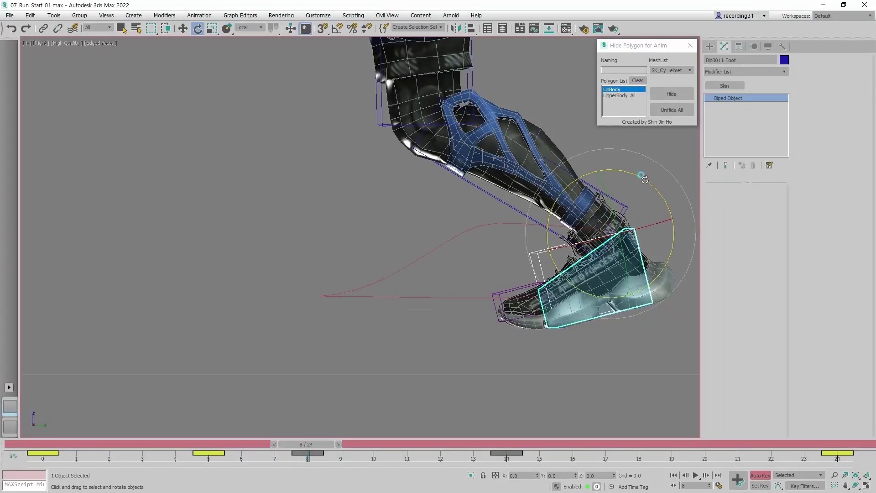
{"action": "left_click_drag", "start_coordinate": [639, 176], "coordinate": [592, 176]}
{"action": "scroll", "coordinate": [461, 178], "scroll_direction": "down", "scroll_amount": 4}
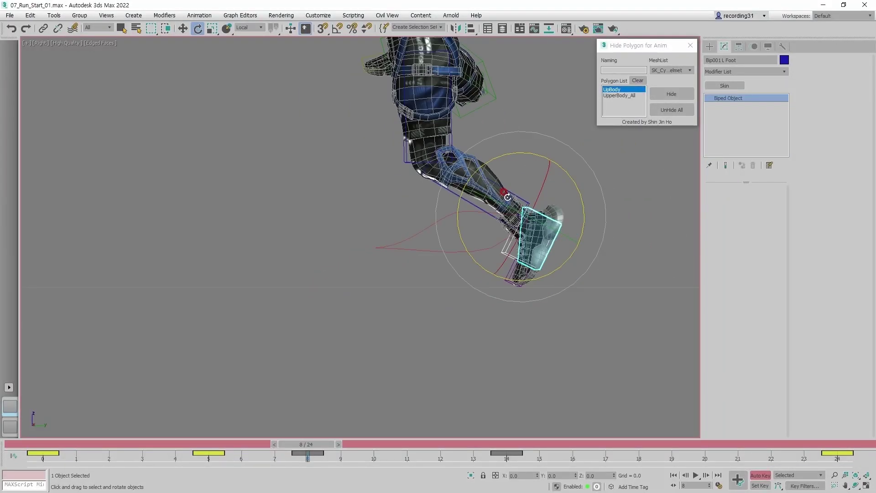
{"action": "key", "text": "w"}
{"action": "left_click_drag", "start_coordinate": [551, 196], "coordinate": [593, 175]}
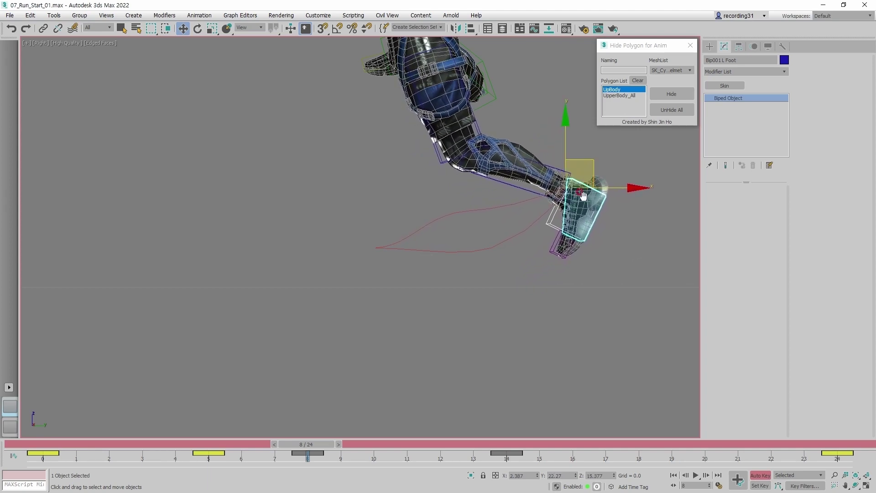
Step: At frame 12, raise the left foot and shift it back to about Y 12.3, Z 15.6
{"action": "key", "text": "period"}
{"action": "key", "text": "period"}
{"action": "key", "text": "period"}
{"action": "key", "text": "period"}
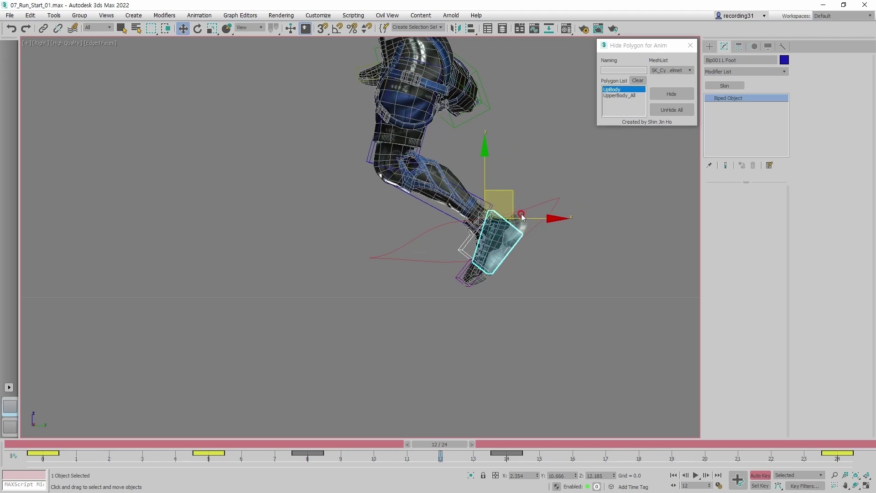
{"action": "left_click_drag", "start_coordinate": [515, 203], "coordinate": [525, 180]}
Step: Delete the left foot's key at frame 14 and nudge the foot slightly backward at frame 12
{"action": "left_click", "coordinate": [504, 456]}
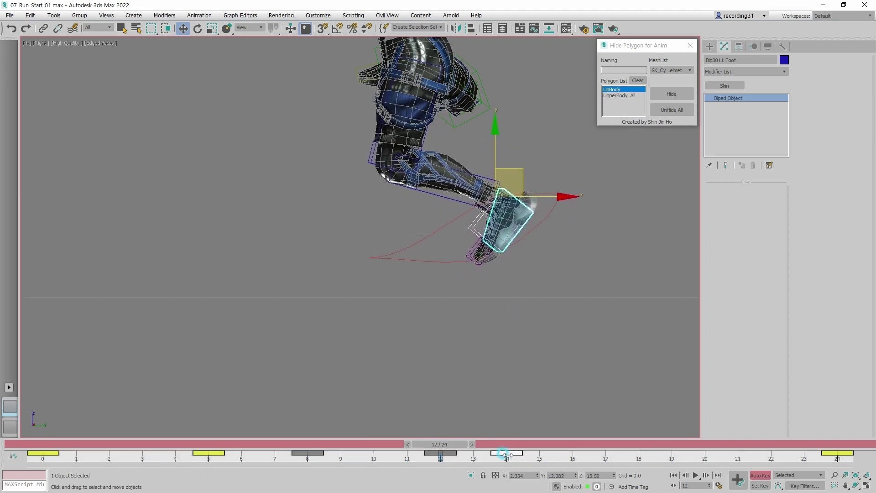
{"action": "key", "text": "Delete"}
{"action": "left_click_drag", "start_coordinate": [460, 447], "coordinate": [440, 427]}
{"action": "left_click_drag", "start_coordinate": [554, 195], "coordinate": [559, 197]}
{"action": "key", "text": "e"}
{"action": "key", "text": "w"}
Step: At frame 8, rotate the left foot further so that its toe points almost straight down
{"action": "key", "text": "comma"}
{"action": "key", "text": "comma"}
{"action": "key", "text": "comma"}
{"action": "key", "text": "comma"}
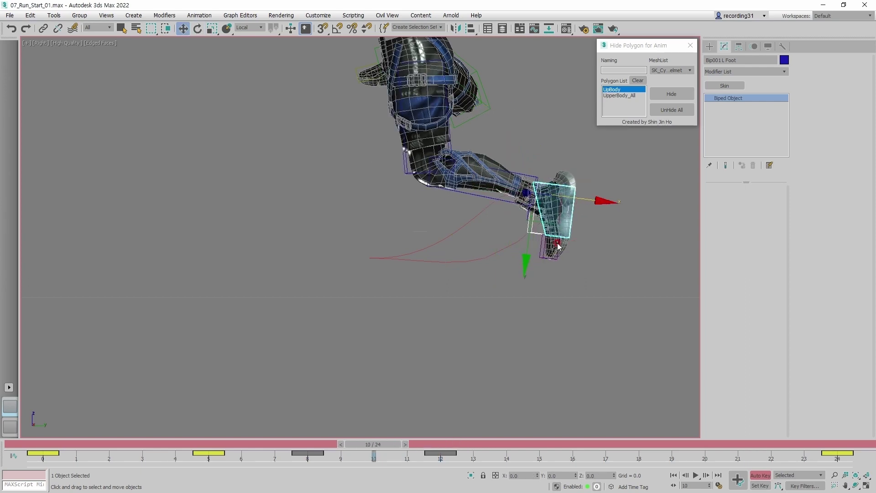
{"action": "key", "text": "e"}
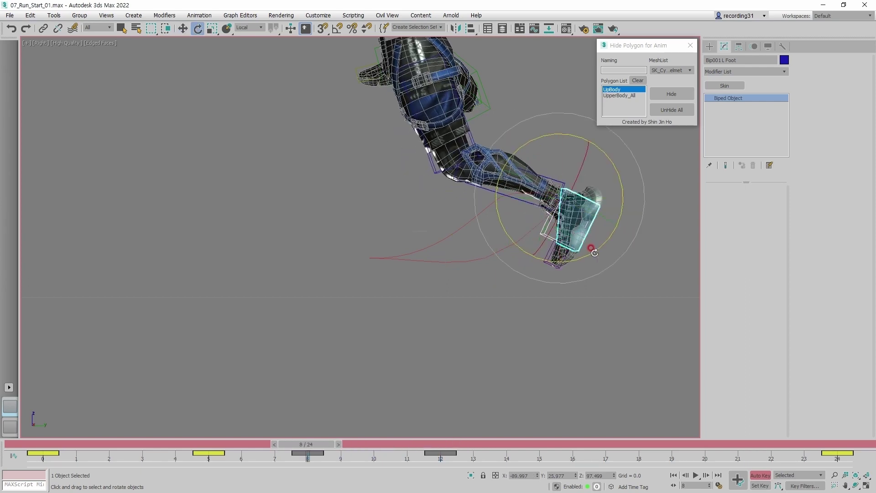
{"action": "left_click_drag", "start_coordinate": [591, 246], "coordinate": [610, 241]}
{"action": "key", "text": "w"}
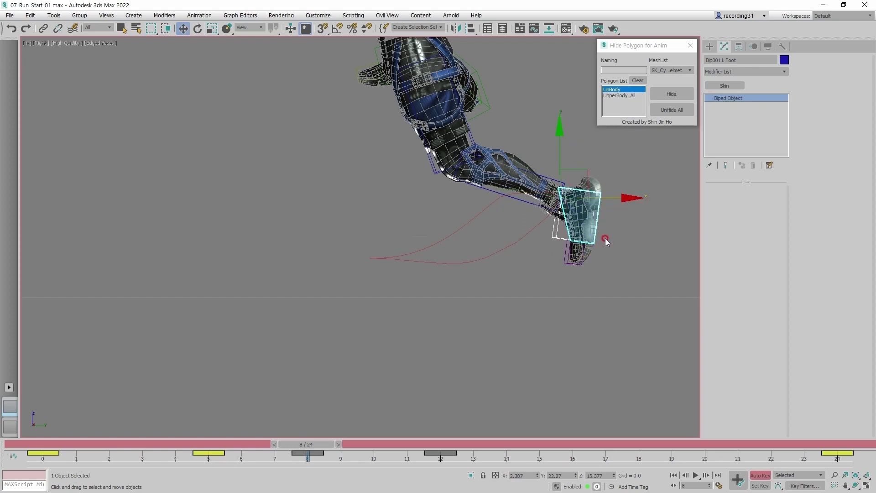
Step: Go through the frames from 8 to 23 one by one to examine the left foot's forward swing
{"action": "middle_click_drag", "start_coordinate": [580, 211], "coordinate": [577, 214]}
{"action": "key", "text": "period"}
{"action": "key", "text": "period"}
{"action": "key", "text": "period"}
{"action": "key", "text": "period"}
{"action": "key", "text": "period"}
{"action": "key", "text": "period"}
{"action": "key", "text": "period"}
{"action": "key", "text": "period"}
{"action": "key", "text": "period"}
{"action": "key", "text": "period"}
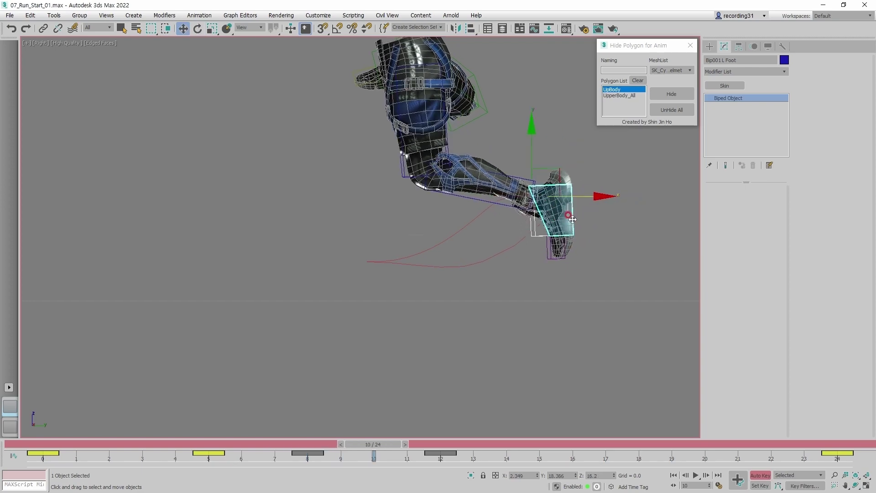
{"action": "key", "text": "period"}
{"action": "key", "text": "period"}
{"action": "key", "text": "period"}
{"action": "key", "text": "period"}
{"action": "key", "text": "period"}
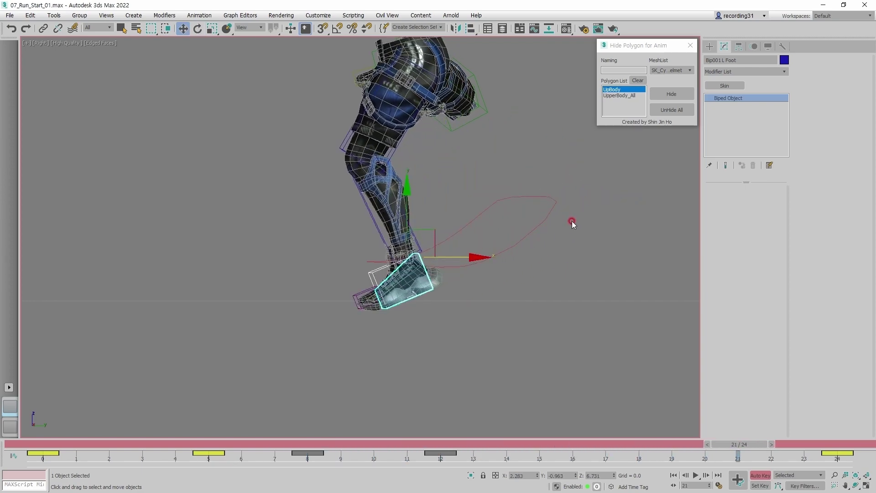
Step: At frame 22, move the left foot up and forward to about Y -8.1, Z 8.3 and adjust its tilt
{"action": "key", "text": "comma"}
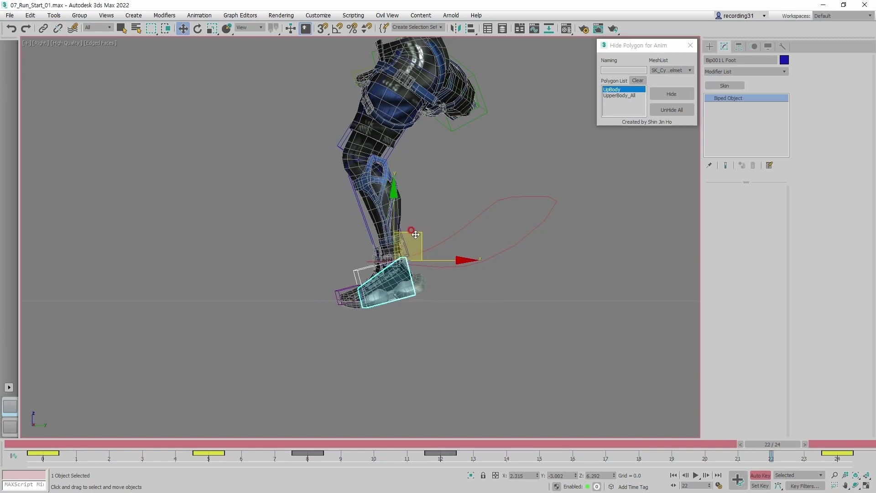
{"action": "left_click_drag", "start_coordinate": [401, 224], "coordinate": [466, 266]}
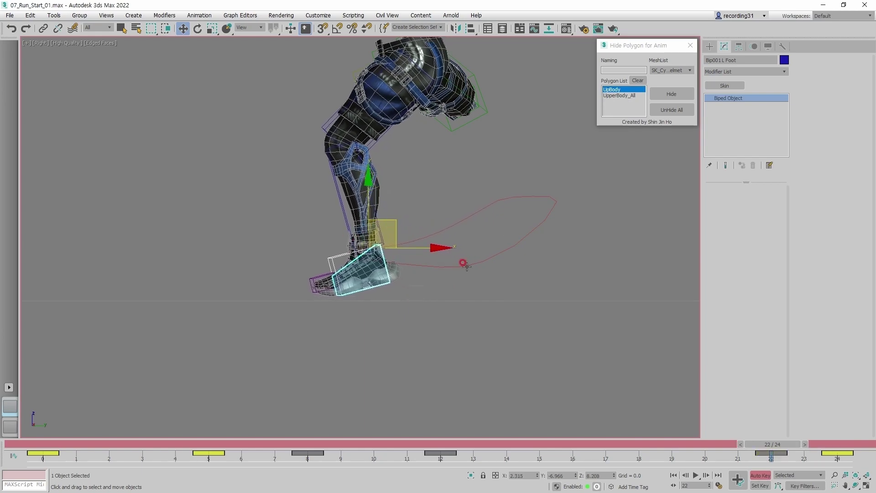
{"action": "scroll", "coordinate": [369, 238], "scroll_direction": "up", "scroll_amount": 10}
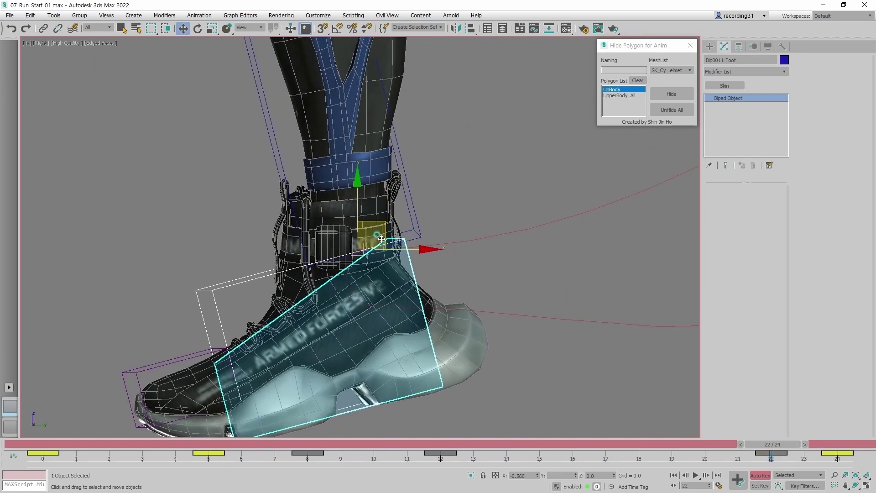
{"action": "key", "text": "F3"}
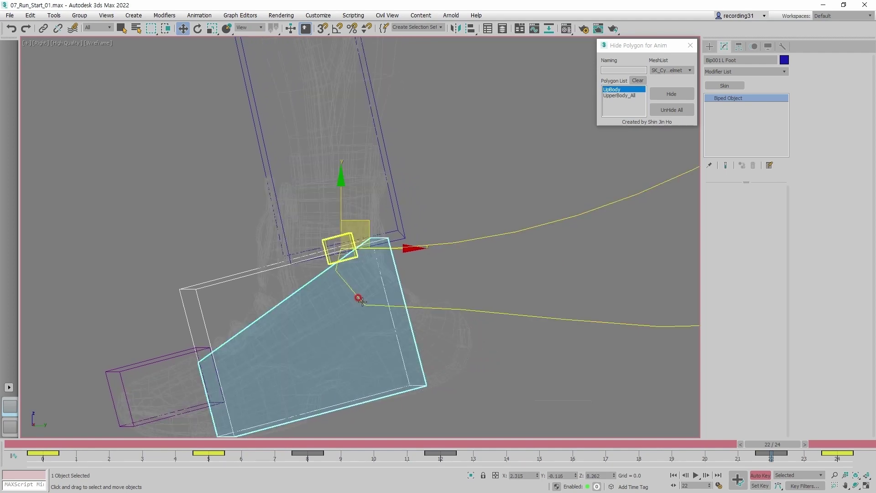
{"action": "key", "text": "e"}
{"action": "key", "text": "F3"}
{"action": "left_click_drag", "start_coordinate": [378, 201], "coordinate": [386, 219]}
Step: Advance to frame 24, deselect the foot and play the animation to check the left leg's cycle
{"action": "key", "text": "period"}
{"action": "key", "text": "w"}
{"action": "key", "text": "period"}
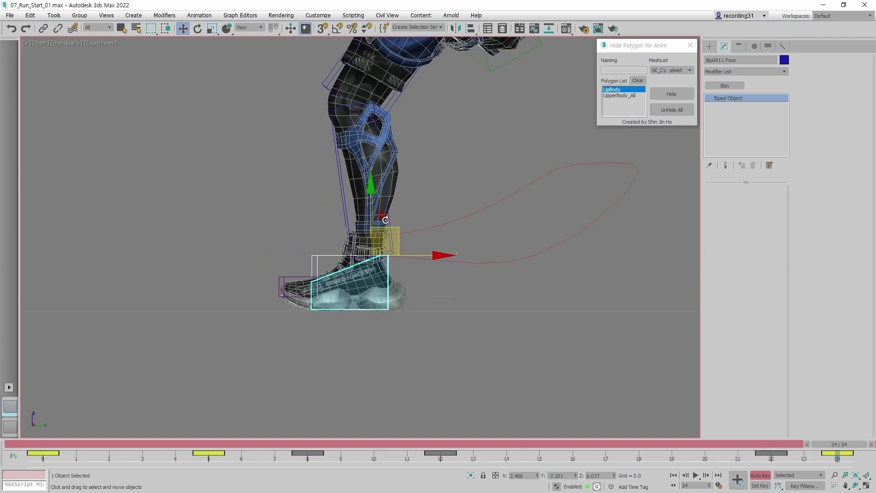
{"action": "scroll", "coordinate": [444, 272], "scroll_direction": "down", "scroll_amount": 3}
{"action": "left_click", "coordinate": [454, 248]}
{"action": "scroll", "coordinate": [469, 313], "scroll_direction": "up", "scroll_amount": 3}
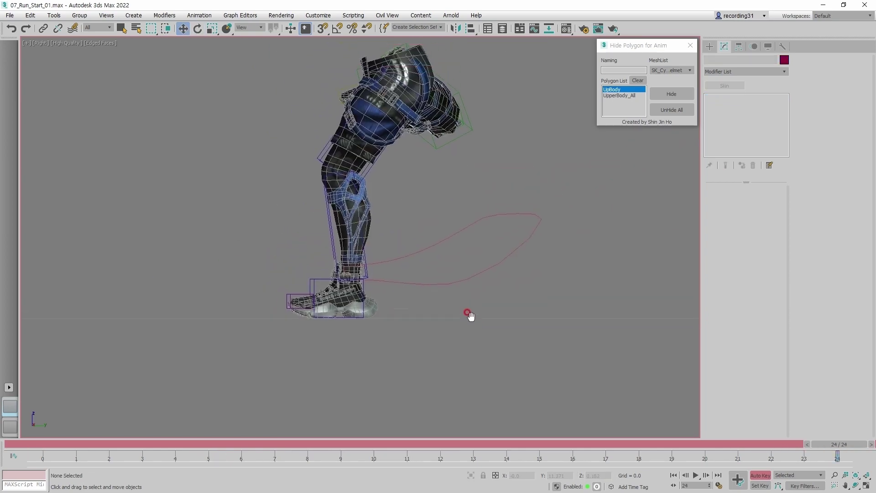
{"action": "key", "text": "slash"}
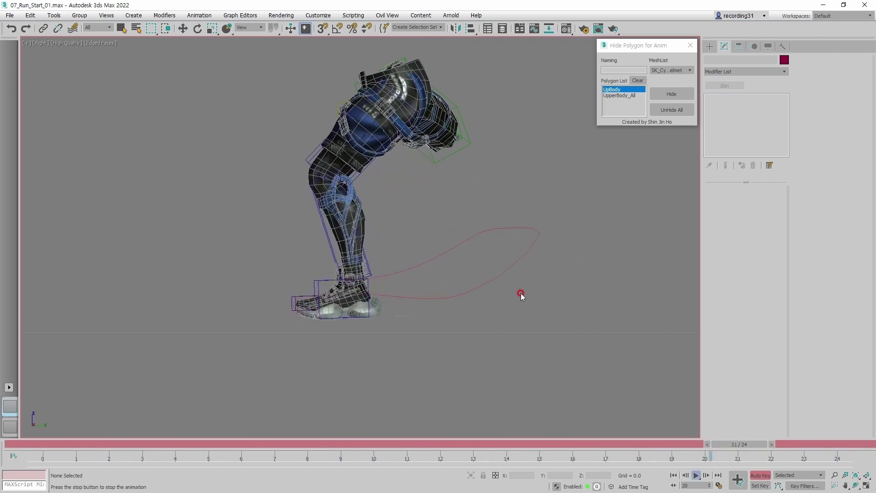
{"action": "key", "text": "slash"}
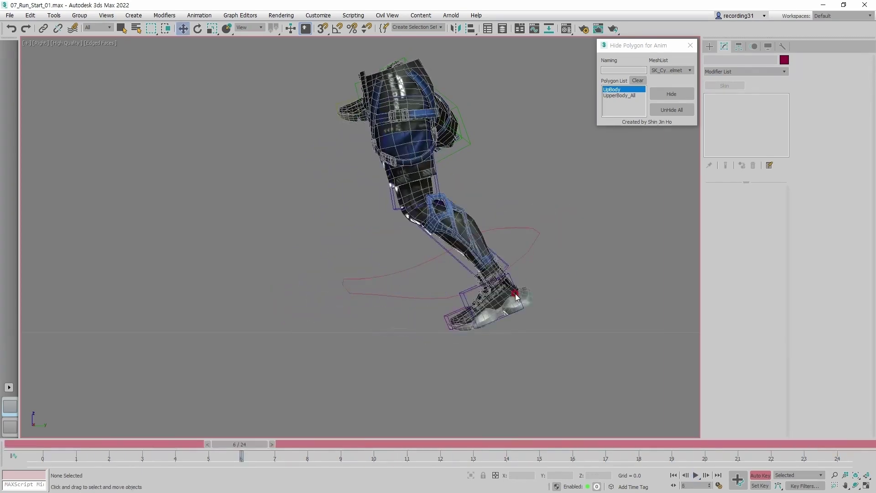
Step: Show the left foot's biped key parameters and set the Continuity of its frame 0 key to 0
{"action": "key", "text": "w"}
{"action": "left_click_drag", "start_coordinate": [539, 324], "coordinate": [504, 297]}
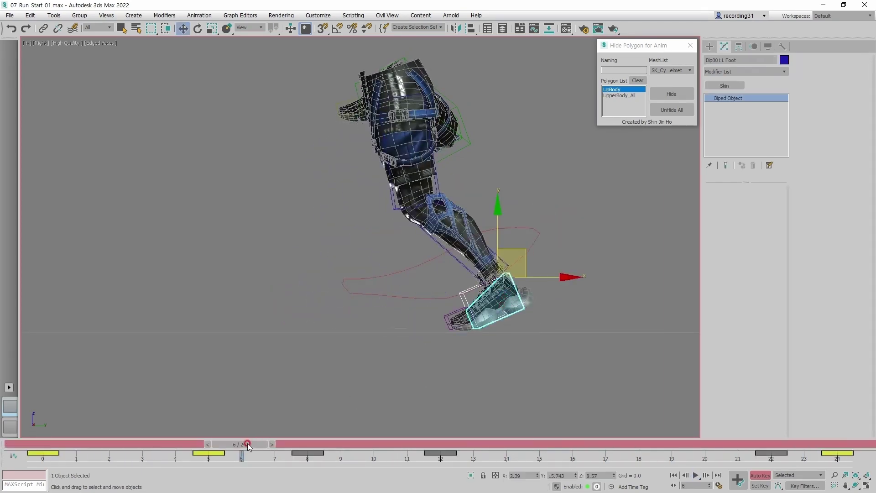
{"action": "left_click_drag", "start_coordinate": [248, 446], "coordinate": [203, 445]}
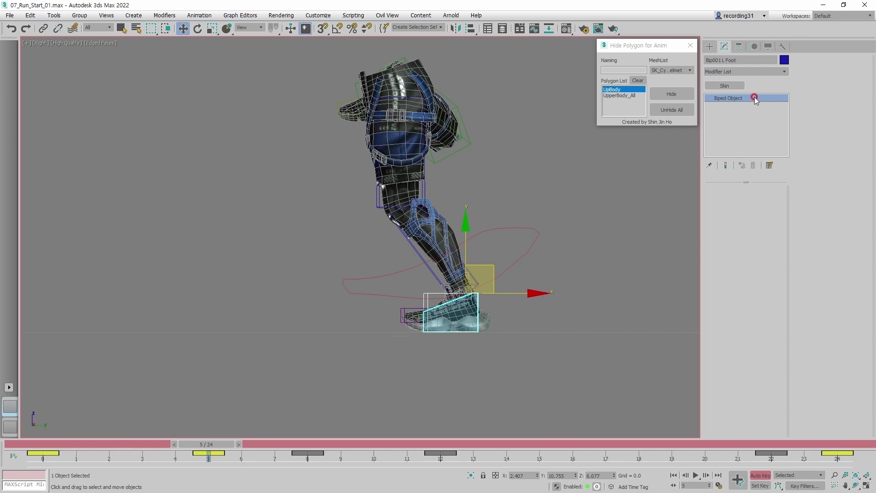
{"action": "left_click", "coordinate": [754, 46]}
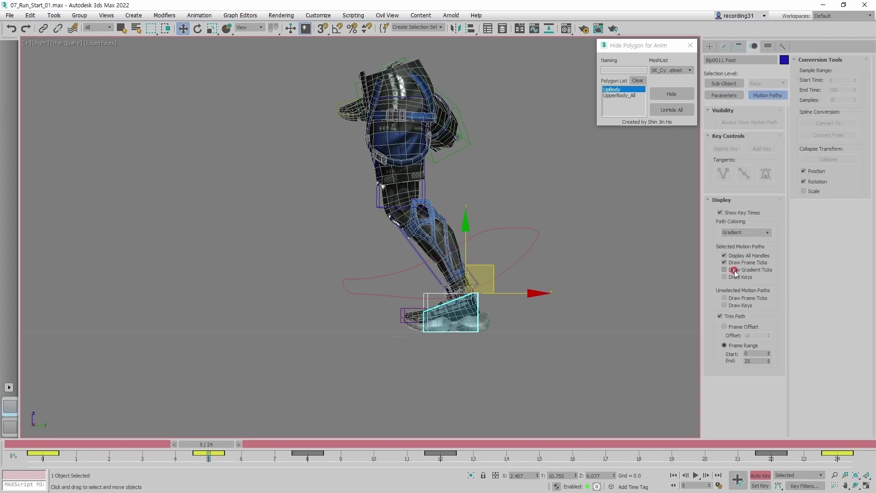
{"action": "left_click", "coordinate": [727, 95]}
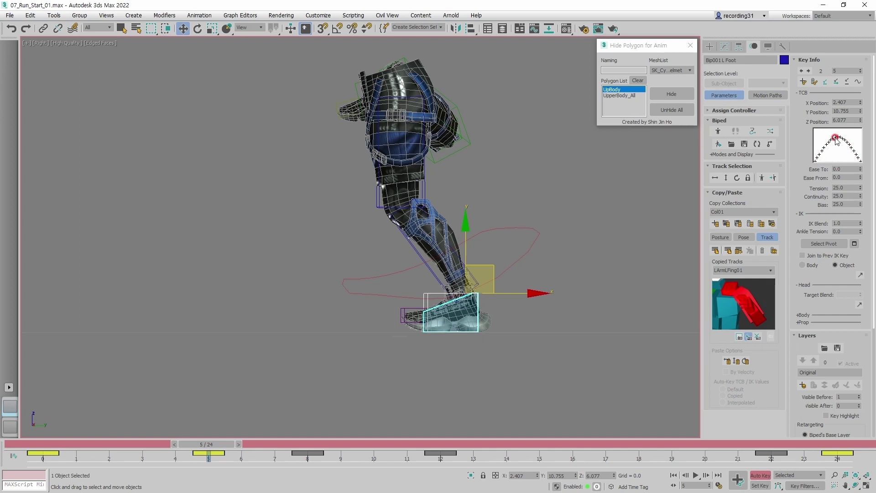
{"action": "left_click_drag", "start_coordinate": [211, 445], "coordinate": [39, 447]}
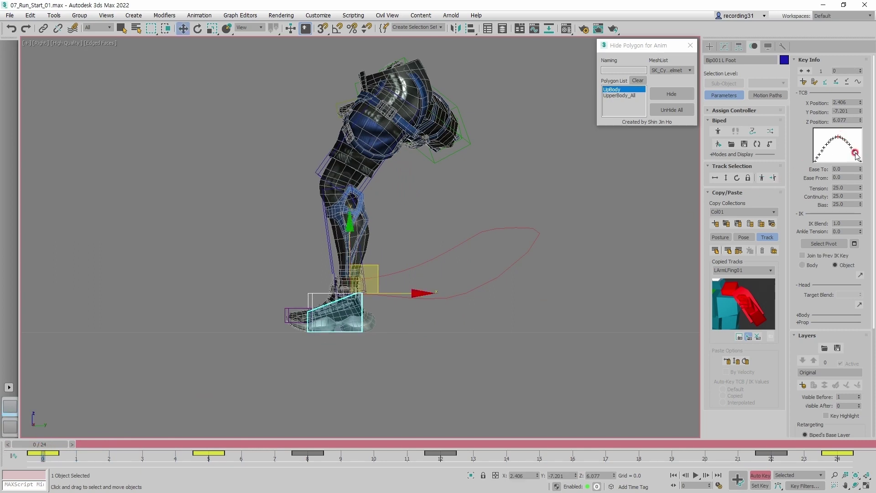
{"action": "right_click", "coordinate": [860, 198]}
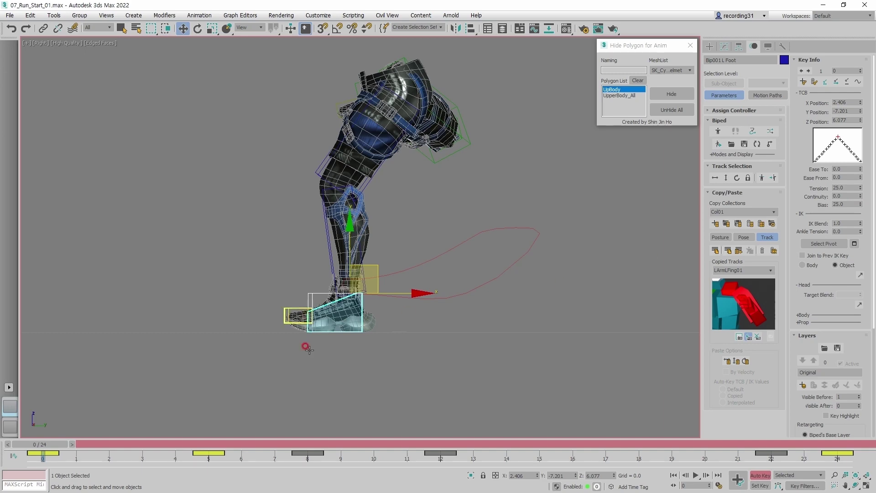
Step: Set the Continuity of the left foot's frame 5 key to 0
{"action": "key", "text": "period"}
{"action": "key", "text": "period"}
{"action": "key", "text": "period"}
{"action": "key", "text": "period"}
{"action": "key", "text": "period"}
{"action": "key", "text": "comma"}
{"action": "key", "text": "comma"}
{"action": "key", "text": "comma"}
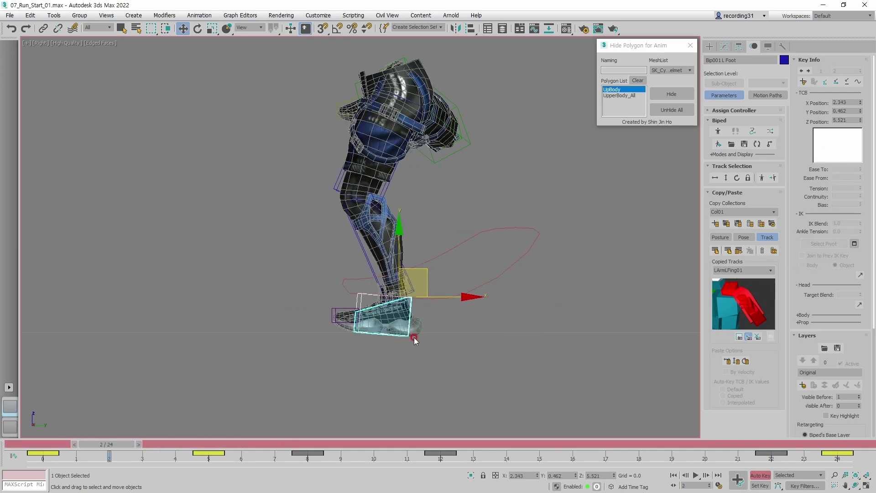
{"action": "key", "text": "period"}
{"action": "key", "text": "period"}
{"action": "key", "text": "period"}
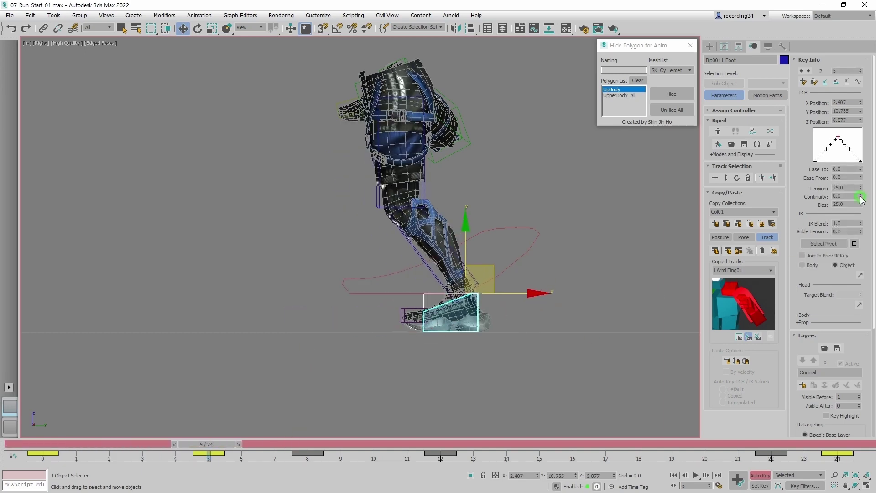
Step: Go through frames 1 to 10 one by one to examine the left foot's ground contact and lift-off
{"action": "key", "text": "comma"}
{"action": "key", "text": "comma"}
{"action": "key", "text": "comma"}
{"action": "key", "text": "comma"}
{"action": "key", "text": "period"}
{"action": "key", "text": "period"}
{"action": "key", "text": "period"}
{"action": "key", "text": "period"}
{"action": "key", "text": "period"}
{"action": "key", "text": "period"}
{"action": "key", "text": "period"}
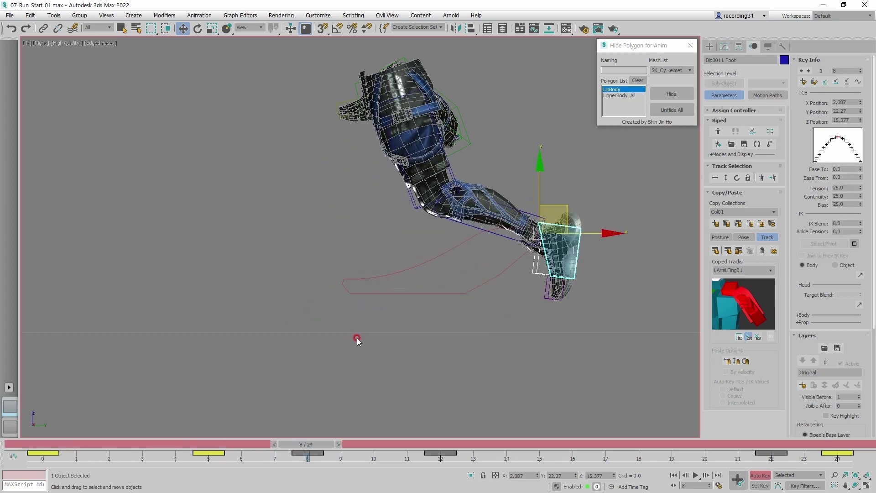
{"action": "key", "text": "period"}
{"action": "key", "text": "period"}
Step: At frame 5, slide the left foot slightly farther back along the ground
{"action": "key", "text": "comma"}
{"action": "key", "text": "comma"}
{"action": "key", "text": "comma"}
{"action": "key", "text": "comma"}
{"action": "key", "text": "comma"}
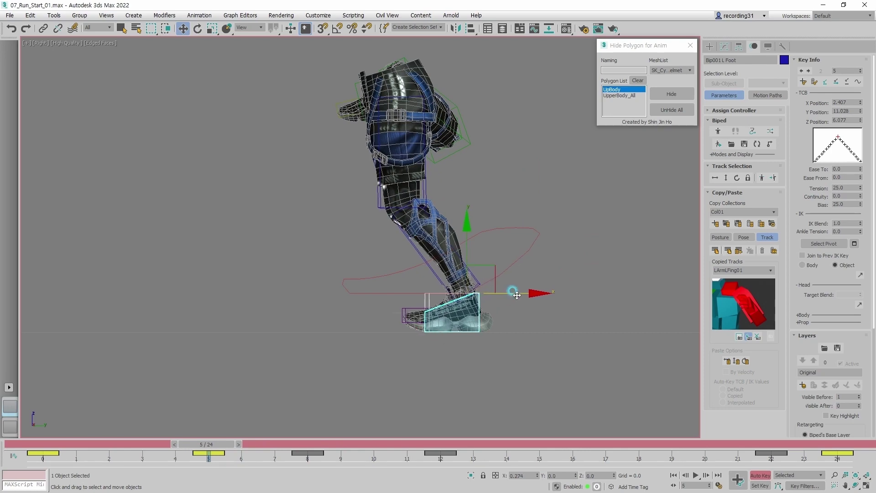
Step: Play the animation and scan the opening frames to check how the left foot slides back on the ground
{"action": "key", "text": "period"}
{"action": "key", "text": "period"}
{"action": "key", "text": "period"}
{"action": "key", "text": "slash"}
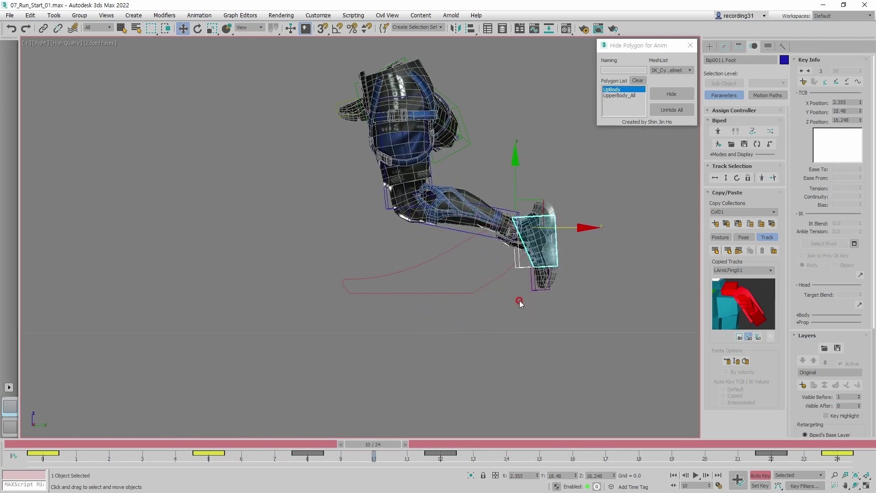
{"action": "key", "text": "slash"}
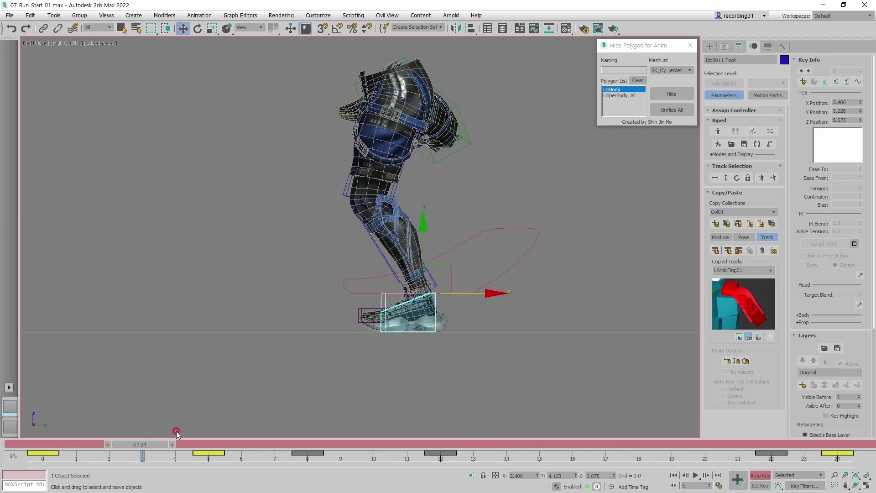
{"action": "left_click_drag", "start_coordinate": [160, 446], "coordinate": [150, 422]}
{"action": "key", "text": "period"}
{"action": "key", "text": "period"}
{"action": "key", "text": "period"}
{"action": "key", "text": "comma"}
{"action": "key", "text": "comma"}
{"action": "key", "text": "comma"}
{"action": "key", "text": "comma"}
{"action": "key", "text": "comma"}
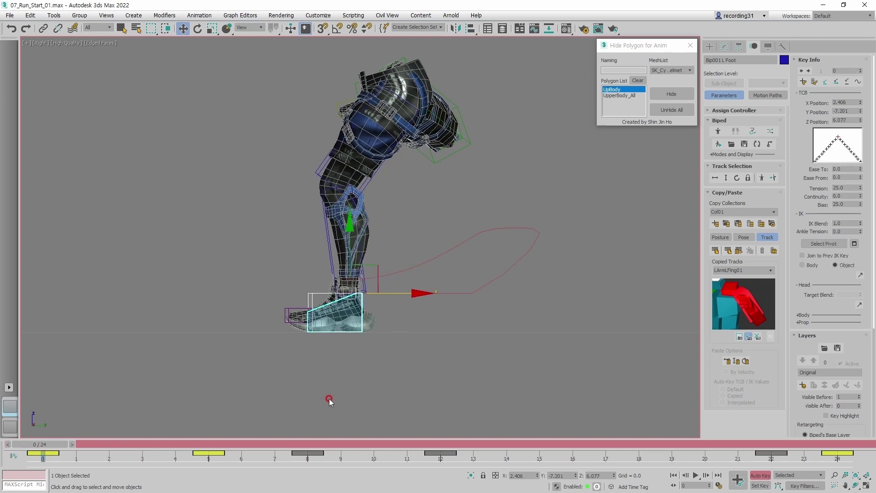
Step: At frame 3, rotate the left foot toe-down so that the heel lifts off the ground
{"action": "key", "text": "period"}
{"action": "key", "text": "period"}
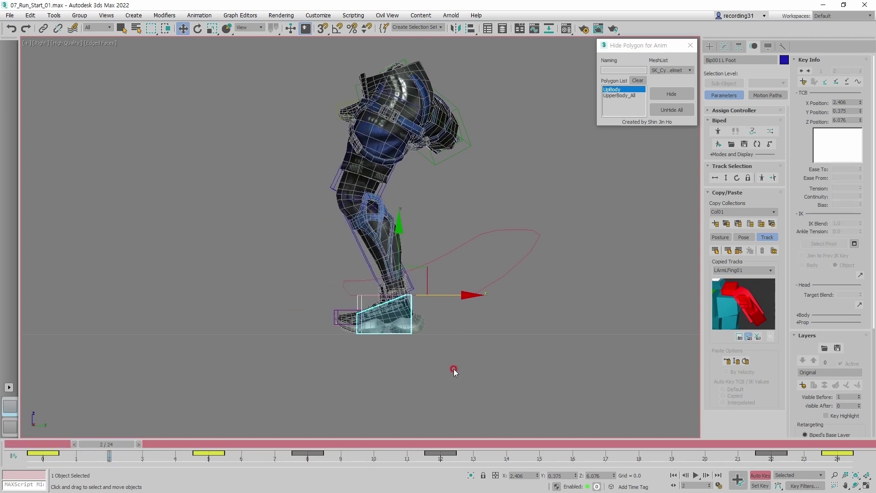
{"action": "key", "text": "period"}
{"action": "key", "text": "e"}
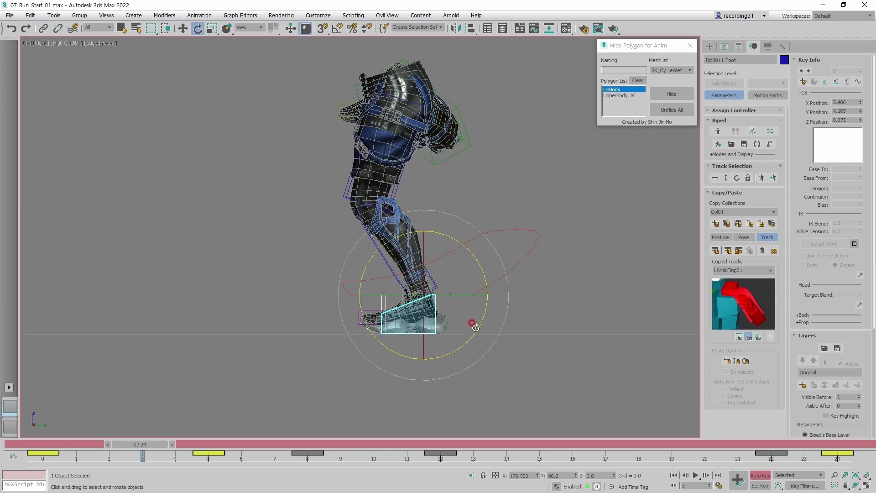
{"action": "key", "text": "e"}
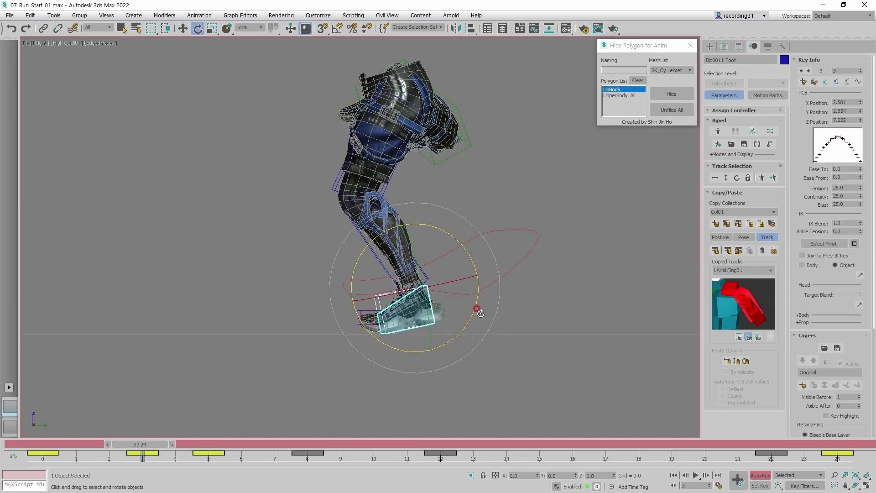
Step: Replace the left foot's frame 3 key with a key at frame 2 and set its continuity to 0
{"action": "key", "text": "w"}
{"action": "key", "text": "comma"}
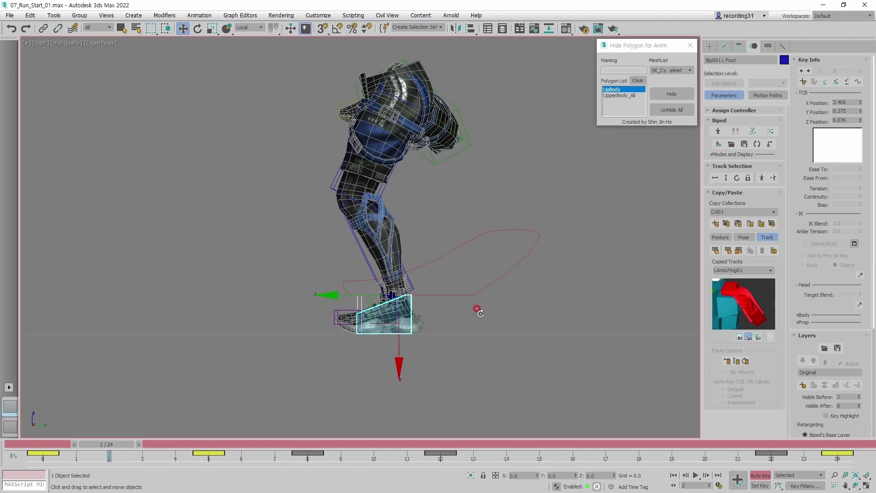
{"action": "key", "text": "k"}
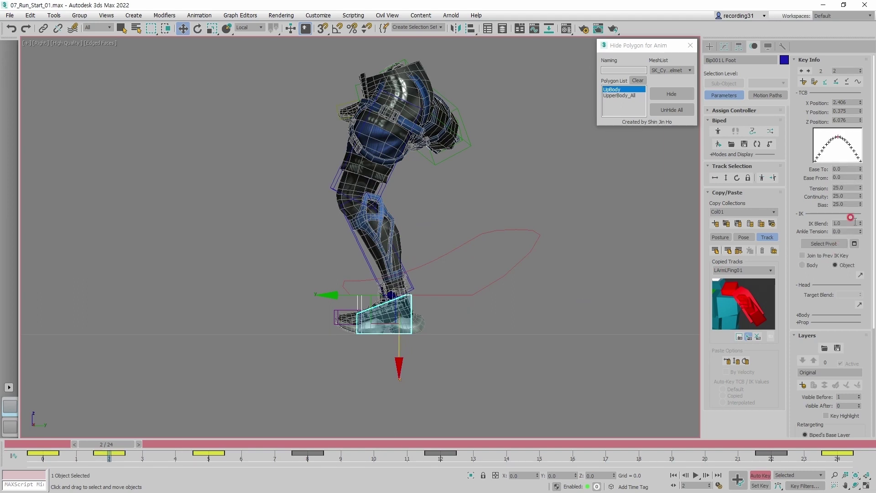
{"action": "right_click", "coordinate": [861, 196]}
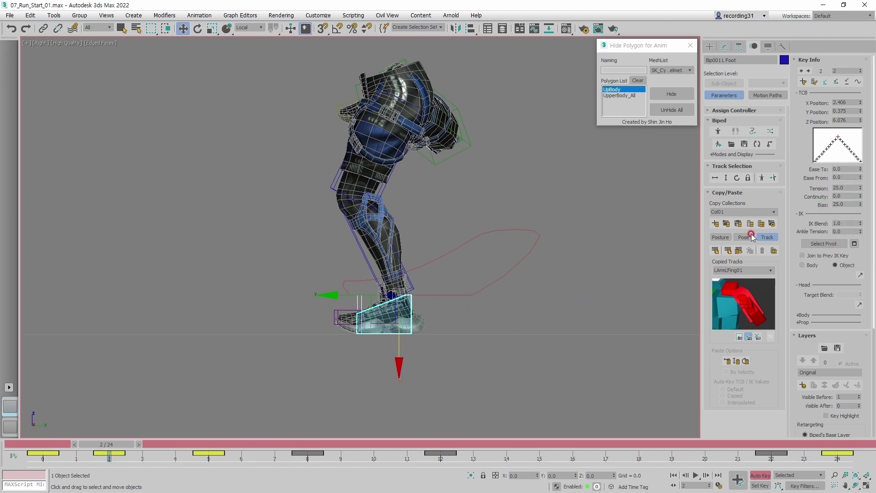
Step: At frame 5, rotate the left foot toe-down so that the heel lifts off the ground
{"action": "key", "text": "period"}
{"action": "key", "text": "period"}
{"action": "key", "text": "period"}
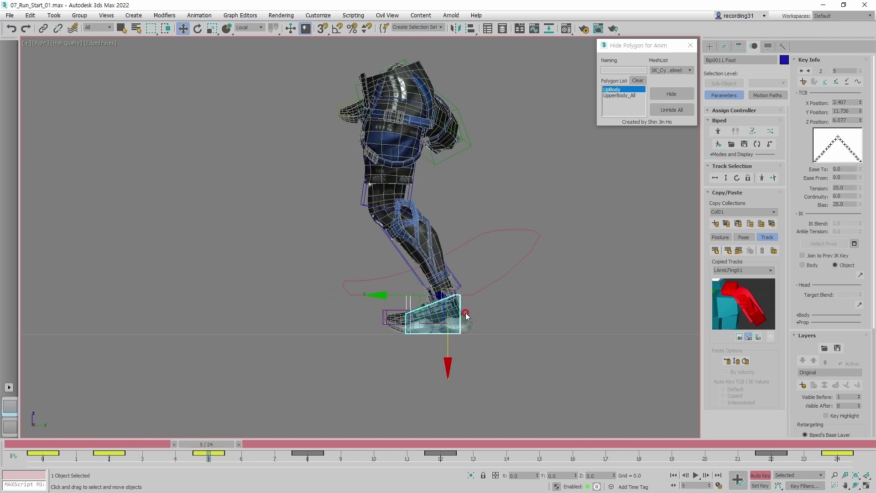
{"action": "key", "text": "e"}
{"action": "left_click_drag", "start_coordinate": [528, 266], "coordinate": [516, 252]}
{"action": "key", "text": "w"}
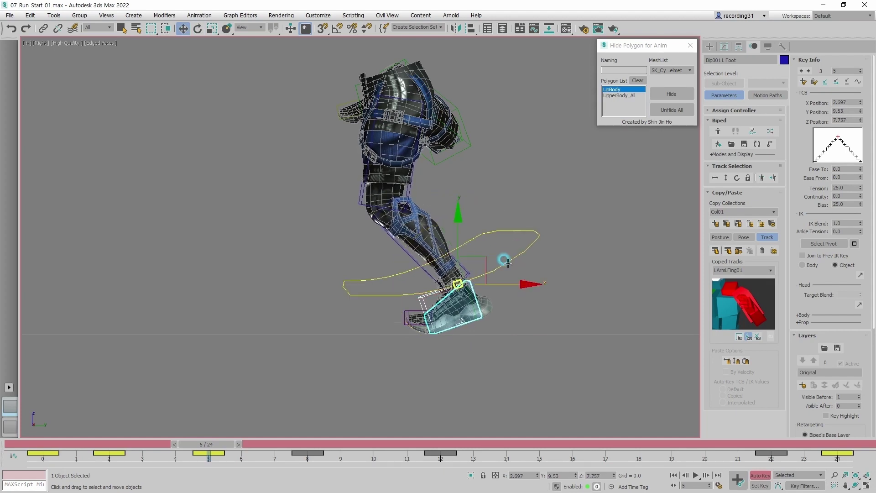
Step: At frame 5, slide the tilted left foot back to about Y 15.8 and check the ankle's motion path
{"action": "left_click_drag", "start_coordinate": [503, 284], "coordinate": [476, 245]}
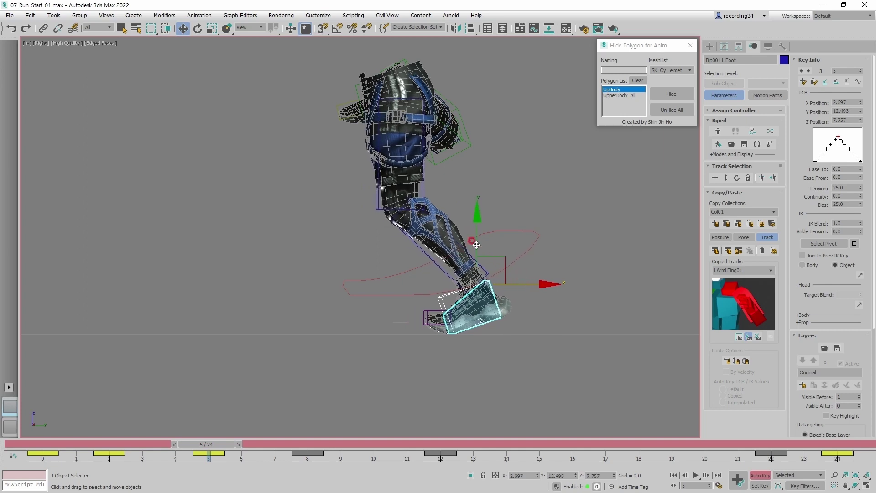
{"action": "left_click_drag", "start_coordinate": [536, 282], "coordinate": [556, 281]}
{"action": "left_click", "coordinate": [444, 299]}
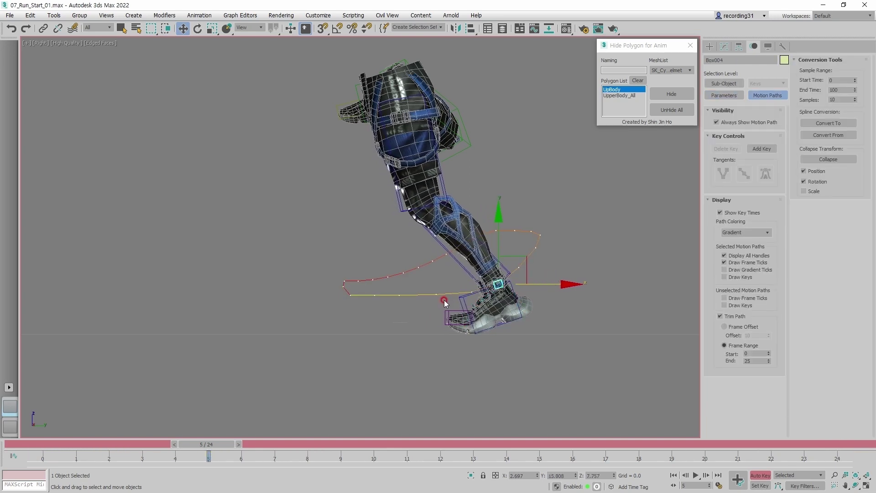
{"action": "left_click", "coordinate": [511, 312]}
Step: Go back and forth through frames 1 to 8 to examine the left foot's push-back and lift-off
{"action": "key", "text": "comma"}
{"action": "key", "text": "comma"}
{"action": "key", "text": "comma"}
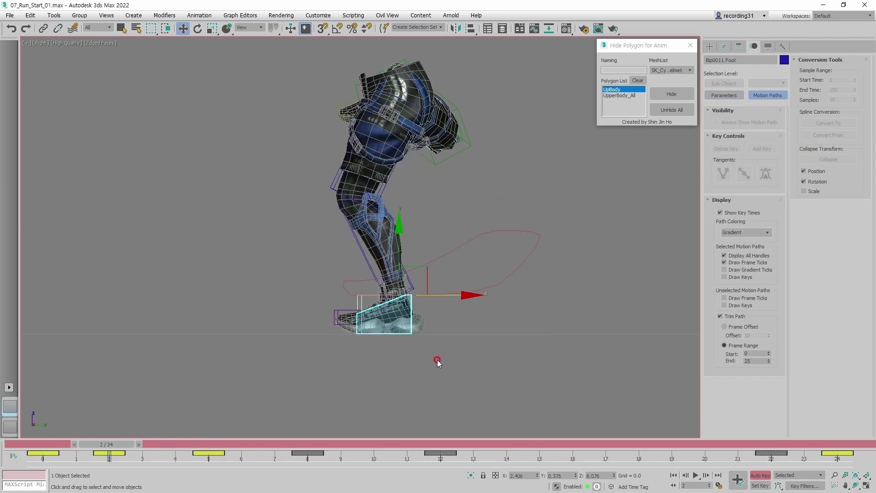
{"action": "key", "text": "period"}
{"action": "key", "text": "period"}
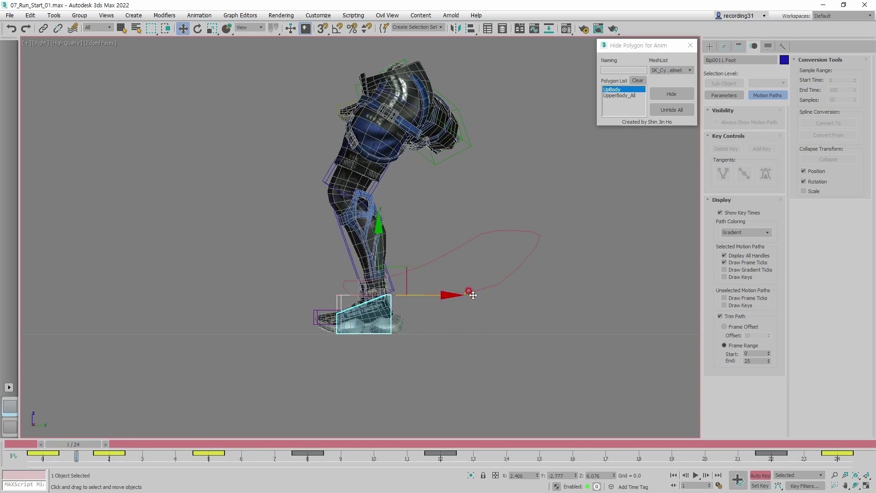
{"action": "key", "text": "period"}
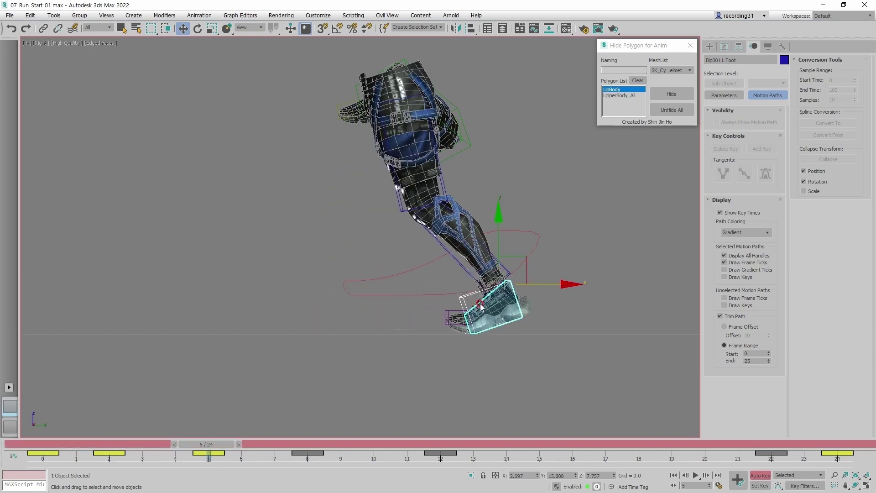
{"action": "key", "text": "period"}
{"action": "key", "text": "period"}
{"action": "left_click_drag", "start_coordinate": [564, 232], "coordinate": [565, 236]}
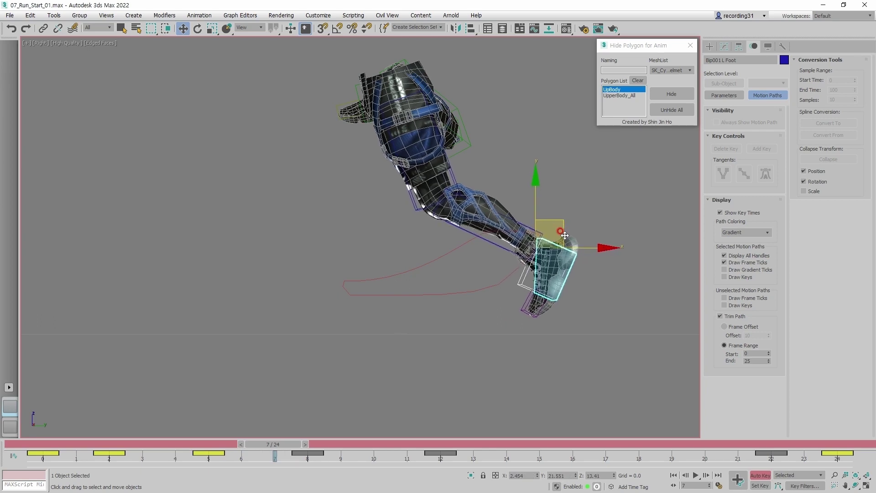
{"action": "key", "text": "comma"}
{"action": "key", "text": "comma"}
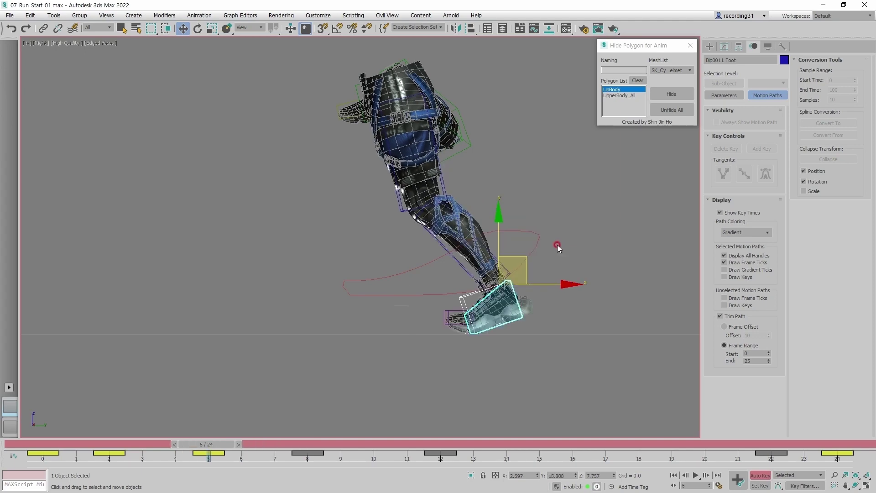
{"action": "key", "text": "period"}
{"action": "key", "text": "period"}
{"action": "key", "text": "period"}
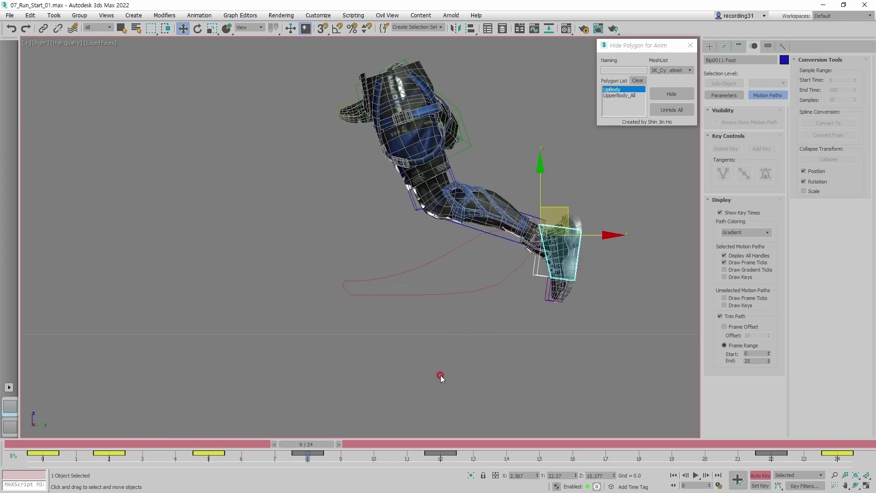
Step: Compare the left foot at frames 8 and 12 and lower it slightly at frame 8, to about Z 14.4
{"action": "left_click_drag", "start_coordinate": [297, 442], "coordinate": [440, 443]}
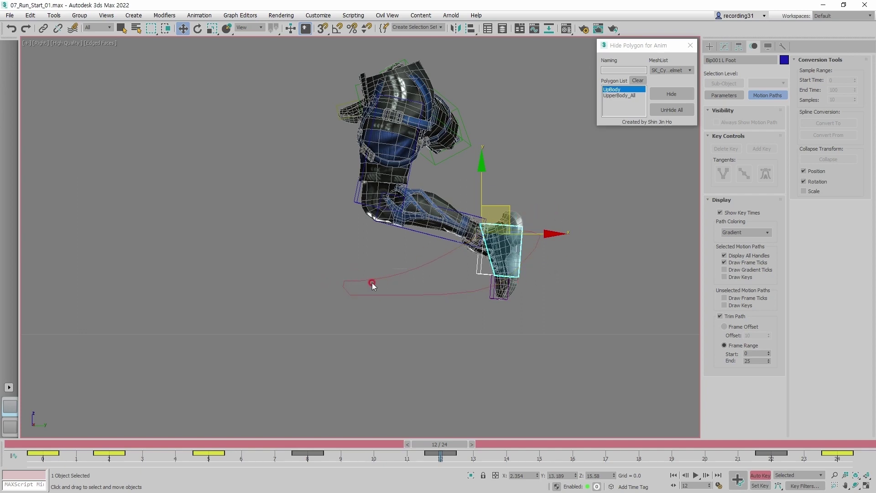
{"action": "middle_click_drag", "start_coordinate": [528, 290], "coordinate": [529, 292]}
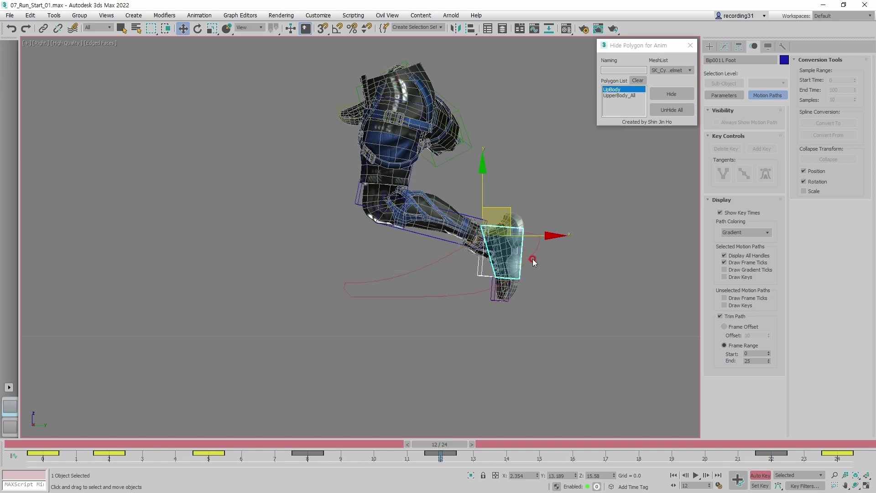
{"action": "left_click_drag", "start_coordinate": [441, 433], "coordinate": [312, 421]}
{"action": "key", "text": "w"}
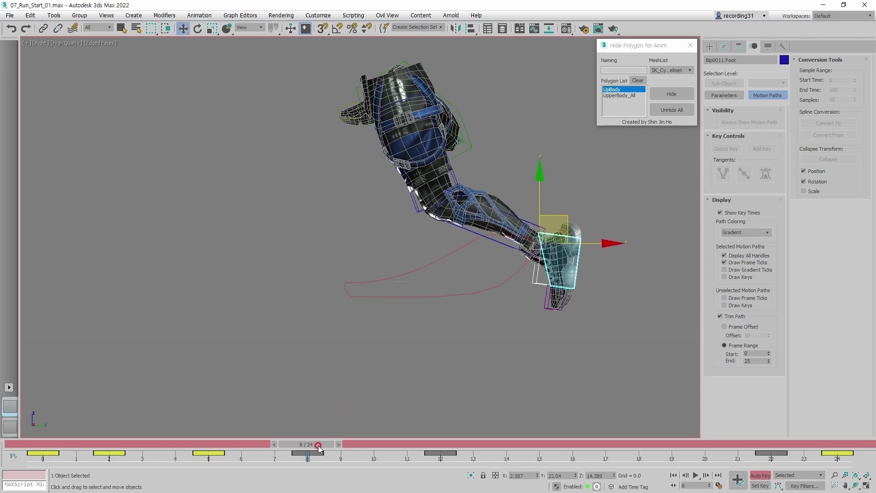
{"action": "mouse_move", "coordinate": [319, 447]}
{"action": "left_mouse_down"}
{"action": "mouse_move", "coordinate": [344, 437]}
{"action": "mouse_move", "coordinate": [323, 451]}
{"action": "mouse_move", "coordinate": [354, 455]}
{"action": "mouse_move", "coordinate": [286, 452]}
{"action": "mouse_move", "coordinate": [311, 451]}
{"action": "left_mouse_up"}
Step: Key the raised left foot slightly farther back at frame 11 and remove its frame 12 key
{"action": "key", "text": "period"}
{"action": "key", "text": "period"}
{"action": "key", "text": "period"}
{"action": "key", "text": "period"}
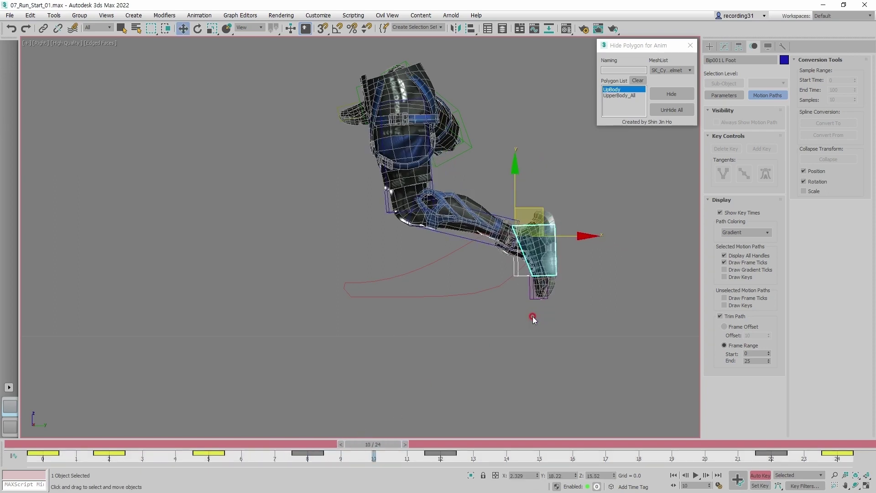
{"action": "mouse_move", "coordinate": [523, 218]}
{"action": "left_mouse_down"}
{"action": "mouse_move", "coordinate": [532, 240]}
{"action": "mouse_move", "coordinate": [533, 217]}
{"action": "left_mouse_up"}
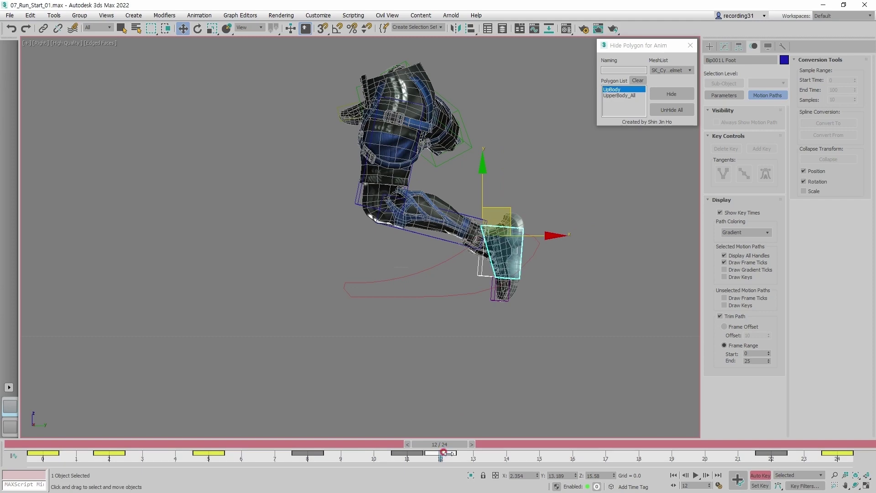
{"action": "left_click_drag", "start_coordinate": [445, 452], "coordinate": [308, 452]}
Step: Switch the viewport to wireframe and examine the spacing and curve of the left ankle's motion path near the rear lift
{"action": "scroll", "coordinate": [549, 277], "scroll_direction": "up", "scroll_amount": 8}
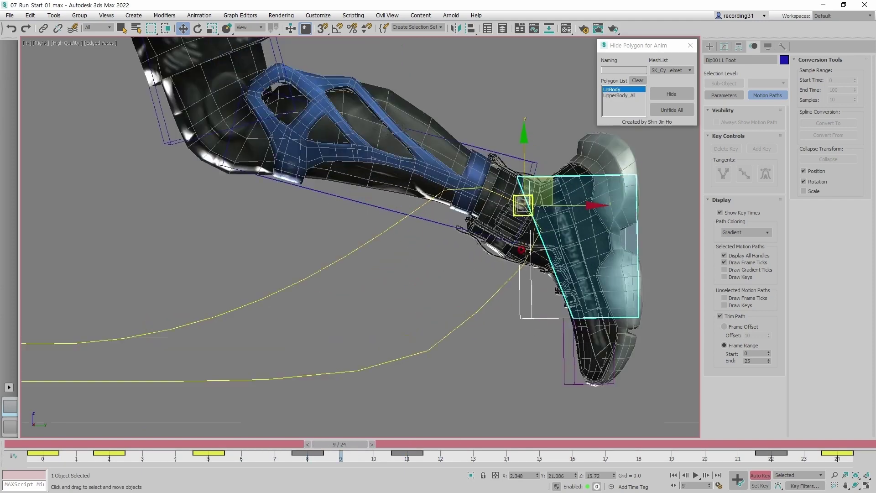
{"action": "key", "text": "period"}
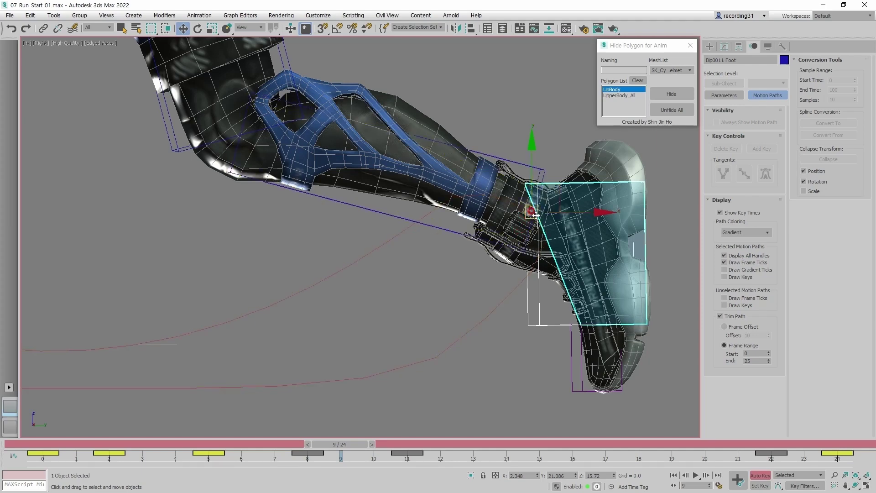
{"action": "scroll", "coordinate": [525, 219], "scroll_direction": "up", "scroll_amount": 3}
{"action": "key", "text": "F3"}
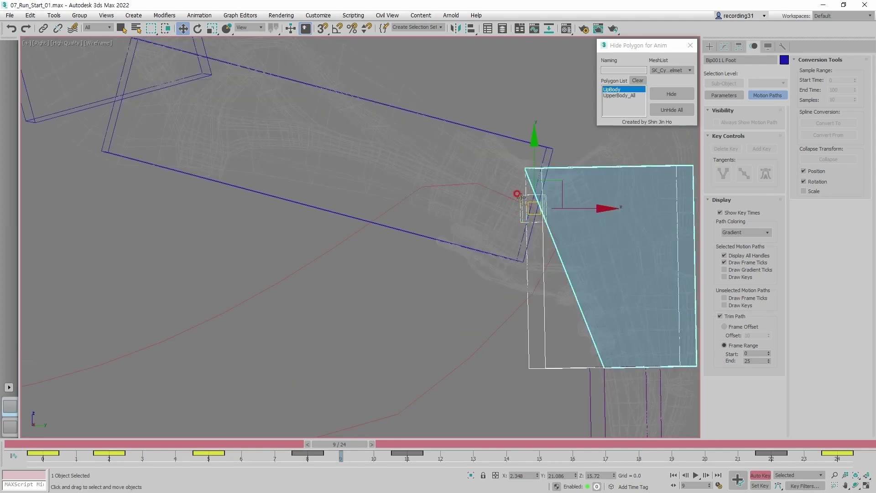
{"action": "left_click", "coordinate": [520, 197]}
{"action": "scroll", "coordinate": [534, 228], "scroll_direction": "down", "scroll_amount": 3}
{"action": "scroll", "coordinate": [535, 230], "scroll_direction": "down", "scroll_amount": 2}
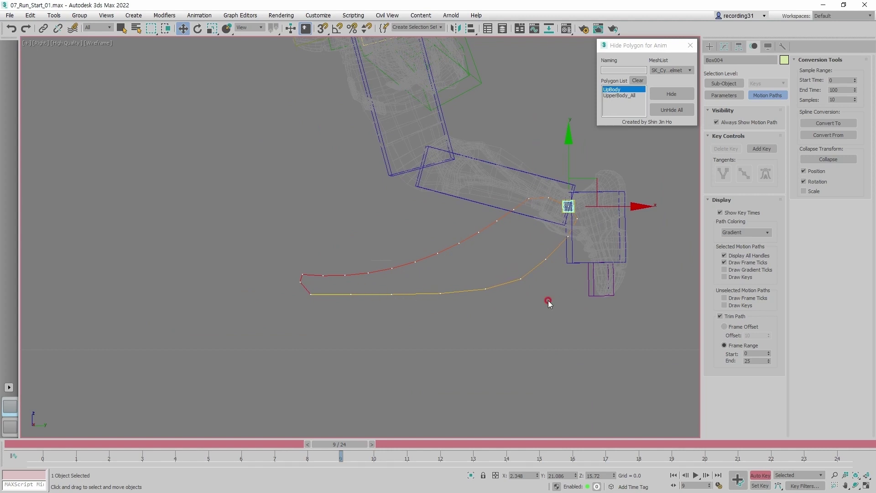
{"action": "middle_click_drag", "start_coordinate": [591, 289], "coordinate": [569, 309]}
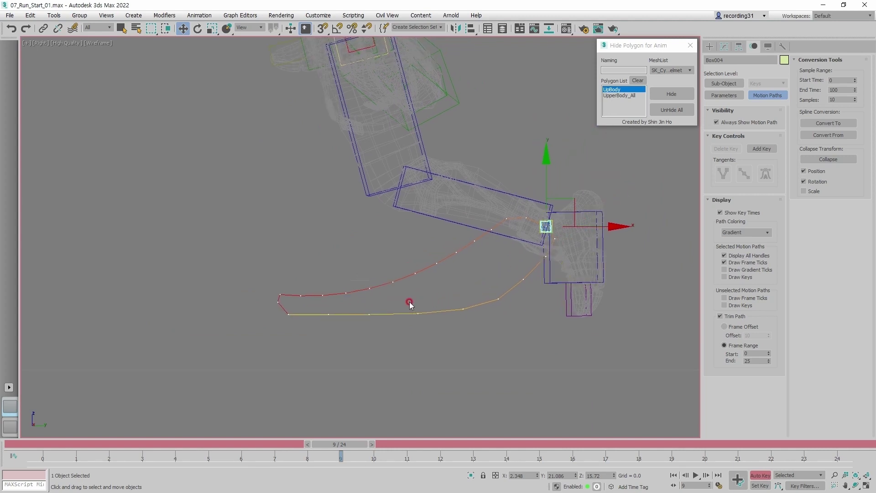
{"action": "key", "text": "F3"}
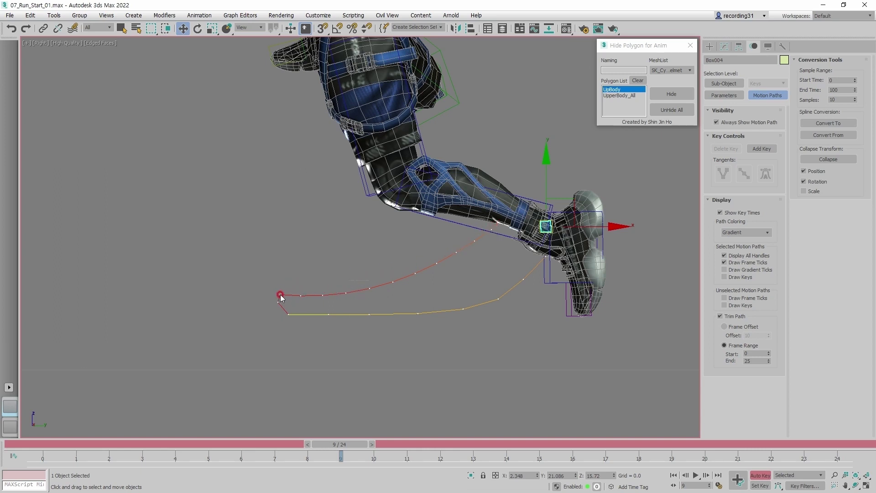
{"action": "key", "text": "F3"}
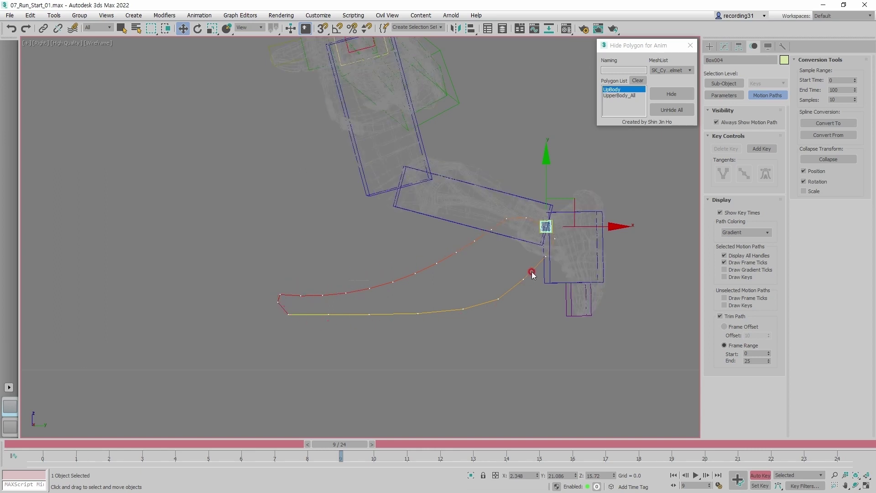
{"action": "scroll", "coordinate": [543, 237], "scroll_direction": "up", "scroll_amount": 2}
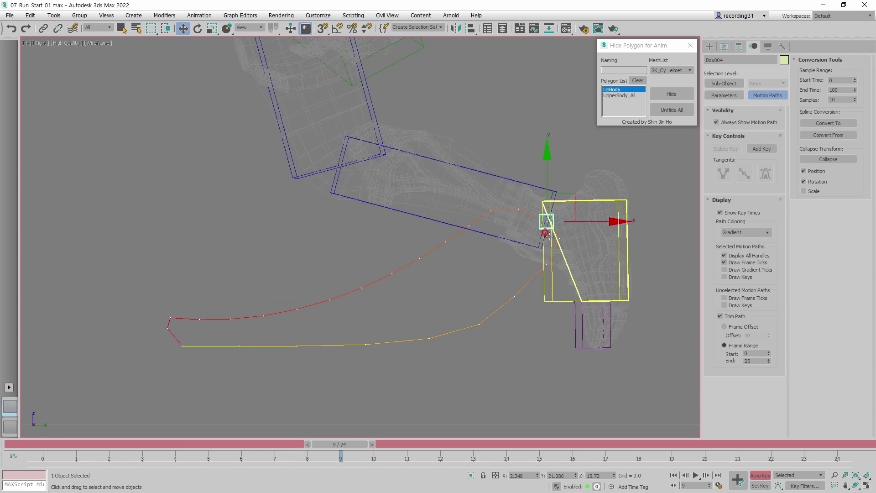
{"action": "middle_click_drag", "start_coordinate": [547, 219], "coordinate": [551, 223]}
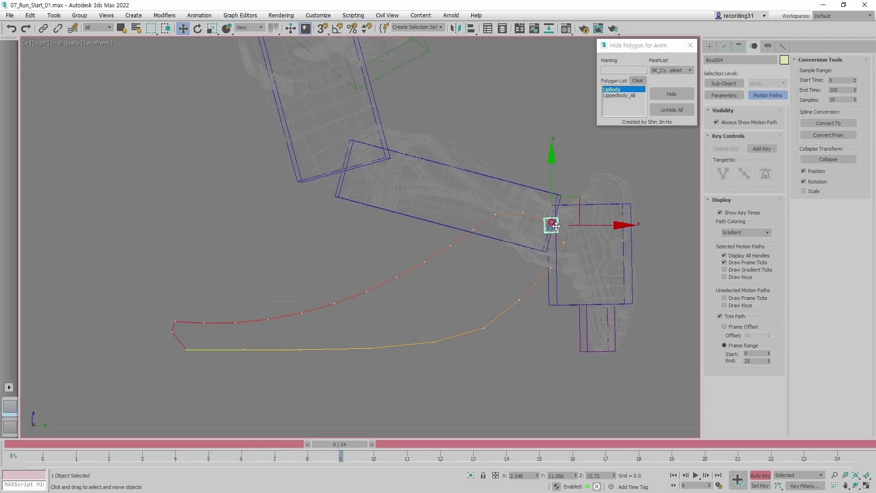
Step: At frame 11, move the left foot farther back to about Y 19.2, Z 16.6 to round out the rear arc
{"action": "left_click", "coordinate": [594, 203]}
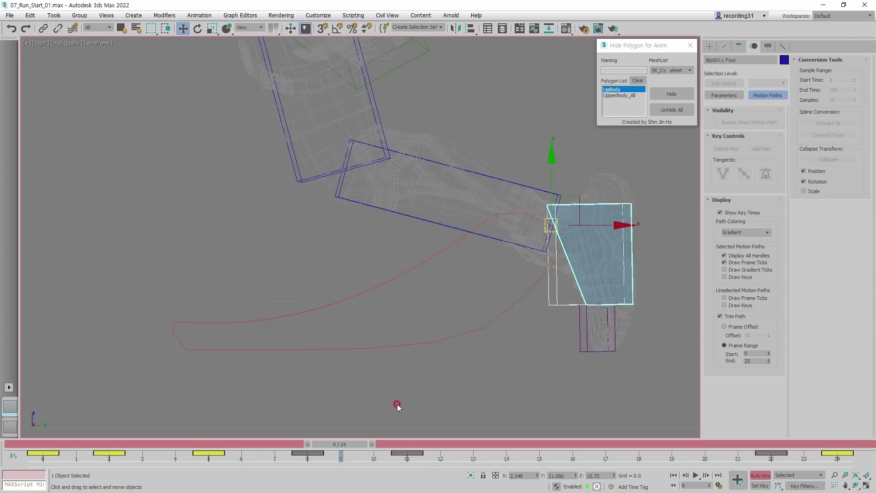
{"action": "key", "text": "comma"}
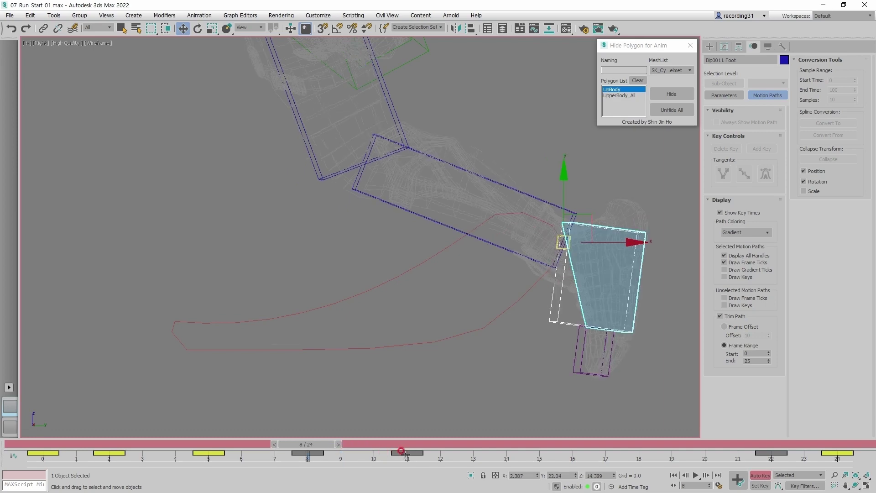
{"action": "key", "text": "period"}
{"action": "key", "text": "period"}
{"action": "key", "text": "period"}
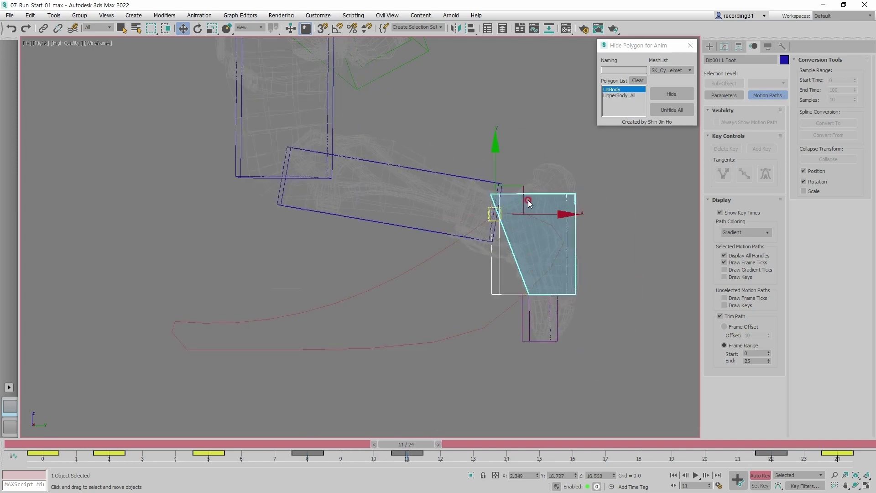
{"action": "left_click_drag", "start_coordinate": [526, 197], "coordinate": [526, 229]}
{"action": "left_click", "coordinate": [511, 216]}
{"action": "scroll", "coordinate": [511, 216], "scroll_direction": "up", "scroll_amount": 2}
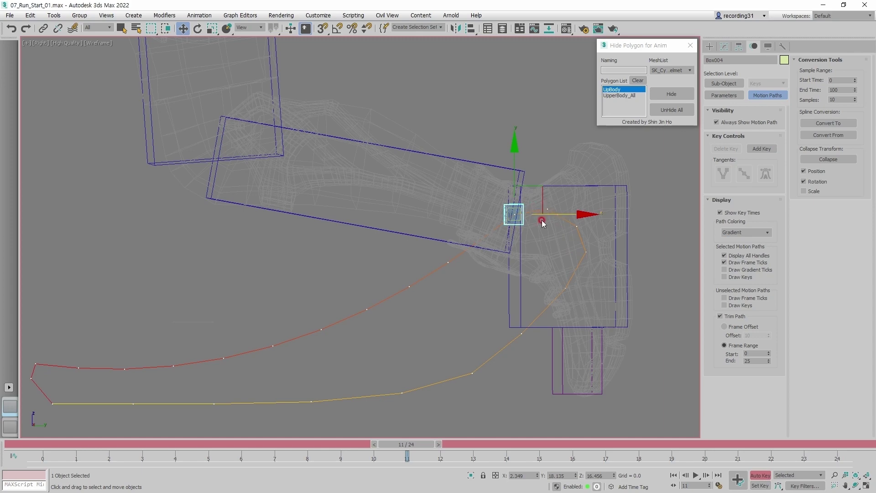
{"action": "left_click", "coordinate": [610, 188]}
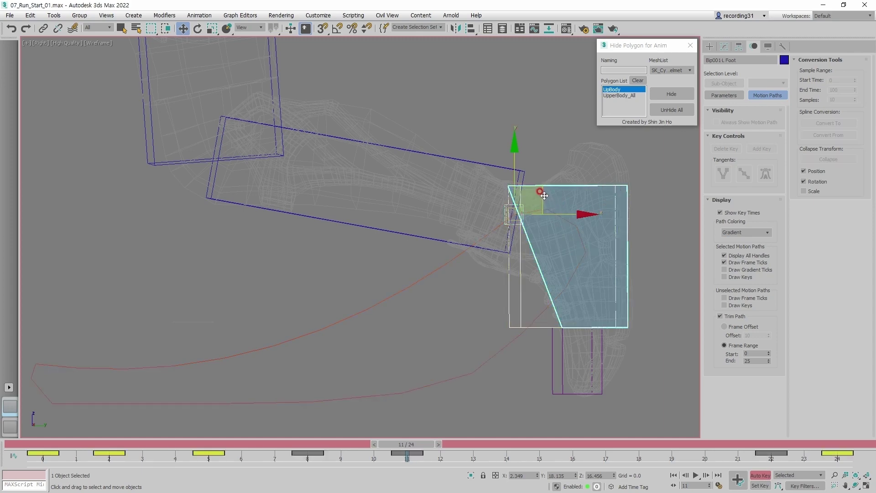
{"action": "left_click_drag", "start_coordinate": [546, 199], "coordinate": [562, 195]}
Step: At frame 14, raise the left foot to about Z 16 and compare the pose with frame 11
{"action": "key", "text": "period"}
{"action": "key", "text": "period"}
{"action": "key", "text": "period"}
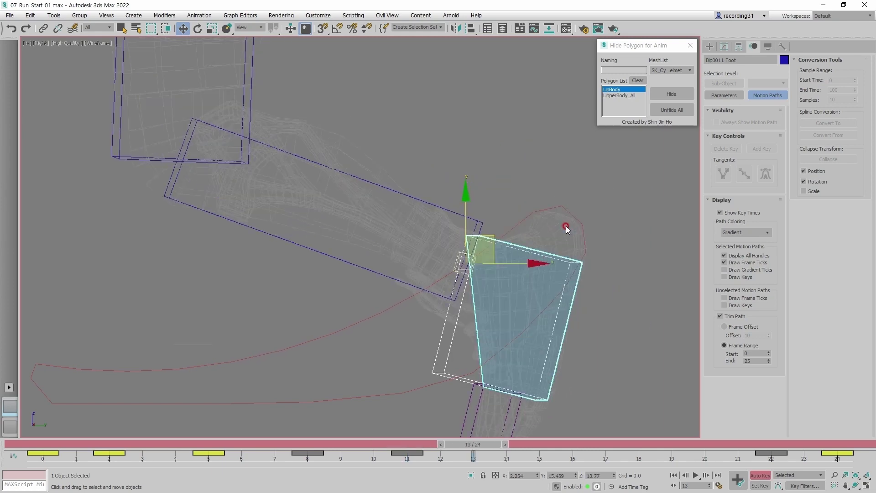
{"action": "left_click_drag", "start_coordinate": [492, 252], "coordinate": [491, 202]}
{"action": "key", "text": "comma"}
{"action": "key", "text": "comma"}
{"action": "key", "text": "comma"}
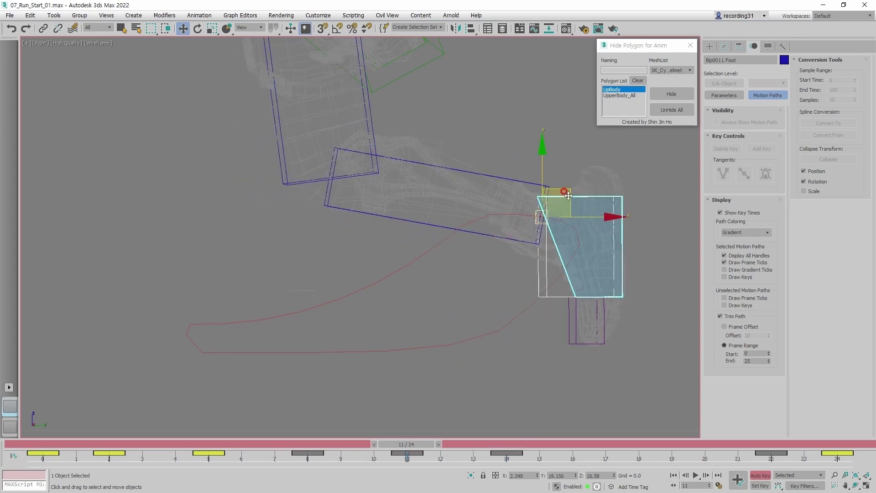
{"action": "key", "text": "period"}
{"action": "key", "text": "period"}
{"action": "key", "text": "period"}
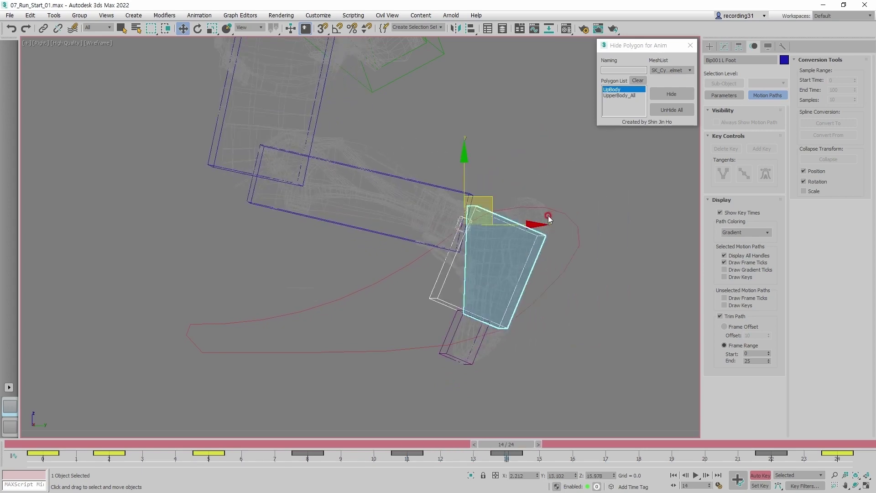
Step: At frame 19, raise the left foot to about Y -0.1, Z 10.4
{"action": "key", "text": "period"}
{"action": "key", "text": "period"}
{"action": "key", "text": "period"}
{"action": "key", "text": "period"}
{"action": "key", "text": "period"}
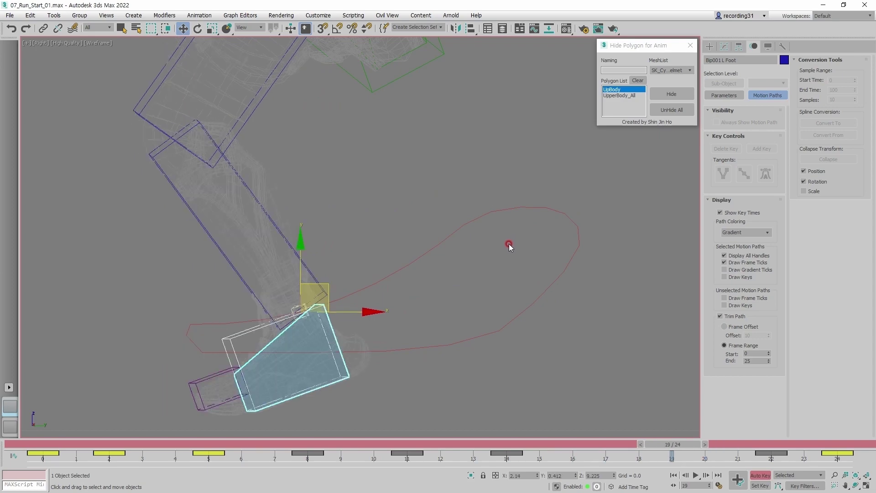
{"action": "middle_click_drag", "start_coordinate": [509, 244], "coordinate": [579, 223]}
{"action": "left_click_drag", "start_coordinate": [421, 261], "coordinate": [414, 245]}
Step: At frame 22, move the left foot farther forward and up to about Z 8.8
{"action": "key", "text": "period"}
{"action": "key", "text": "period"}
{"action": "key", "text": "period"}
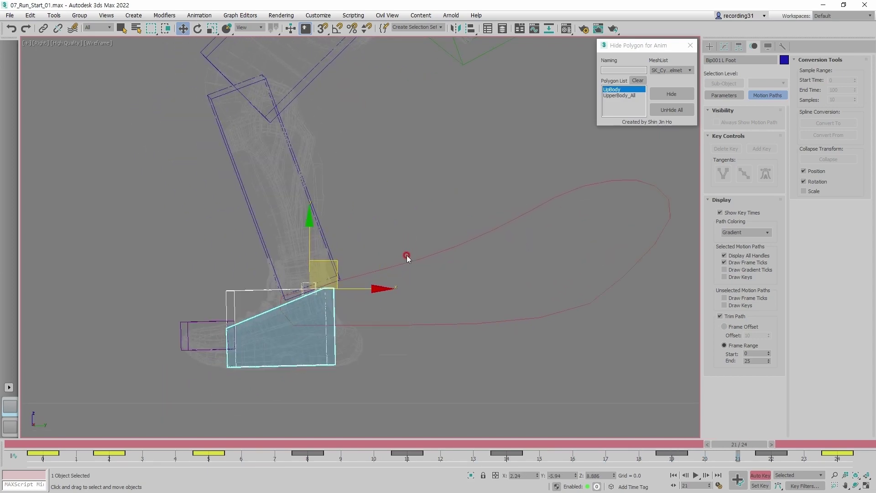
{"action": "left_click_drag", "start_coordinate": [310, 272], "coordinate": [293, 258]}
{"action": "left_click", "coordinate": [386, 289]}
Step: Return the viewport to shaded display and play the run cycle to check the left leg's motion
{"action": "scroll", "coordinate": [426, 294], "scroll_direction": "down", "scroll_amount": 5}
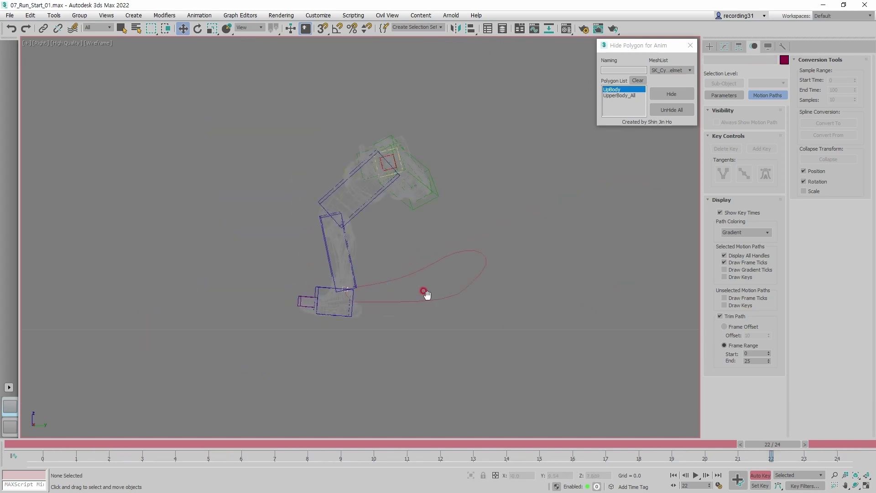
{"action": "key", "text": "F3"}
{"action": "scroll", "coordinate": [457, 311], "scroll_direction": "up", "scroll_amount": 2}
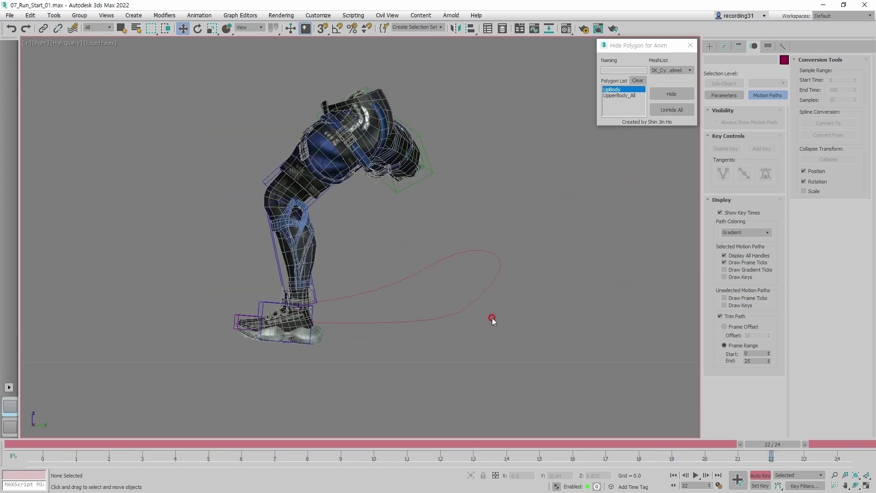
{"action": "left_click", "coordinate": [311, 323]}
{"action": "key", "text": "comma"}
{"action": "key", "text": "comma"}
{"action": "key", "text": "comma"}
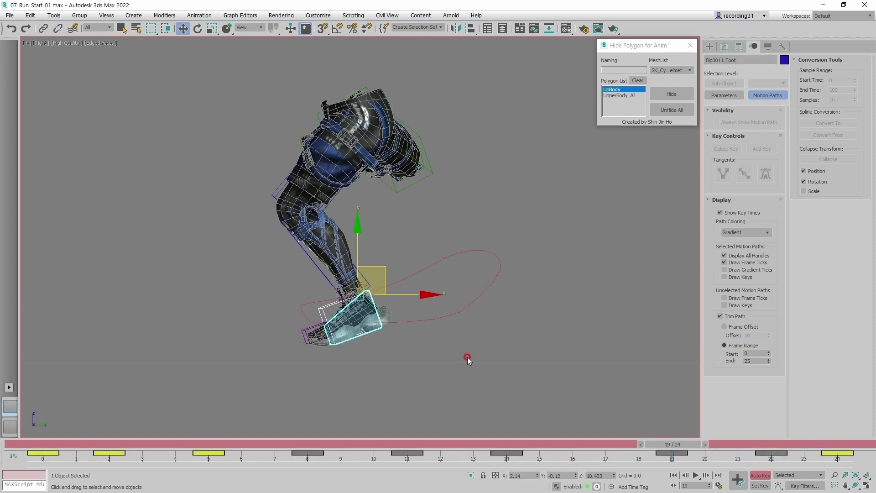
{"action": "key", "text": "slash"}
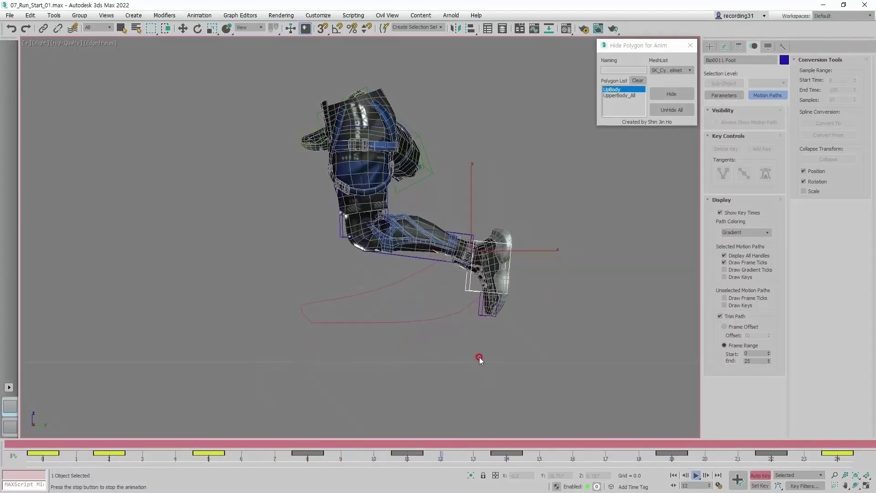
{"action": "key", "text": "slash"}
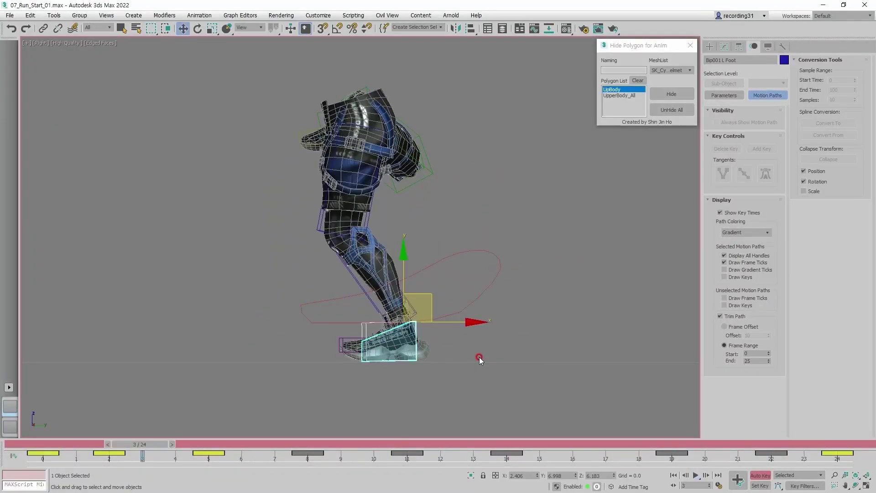
Step: Step back and forth between frames 0 and 11 to examine the left foot's push-back and rear lift
{"action": "key", "text": "period"}
{"action": "key", "text": "period"}
{"action": "key", "text": "period"}
{"action": "key", "text": "period"}
{"action": "key", "text": "period"}
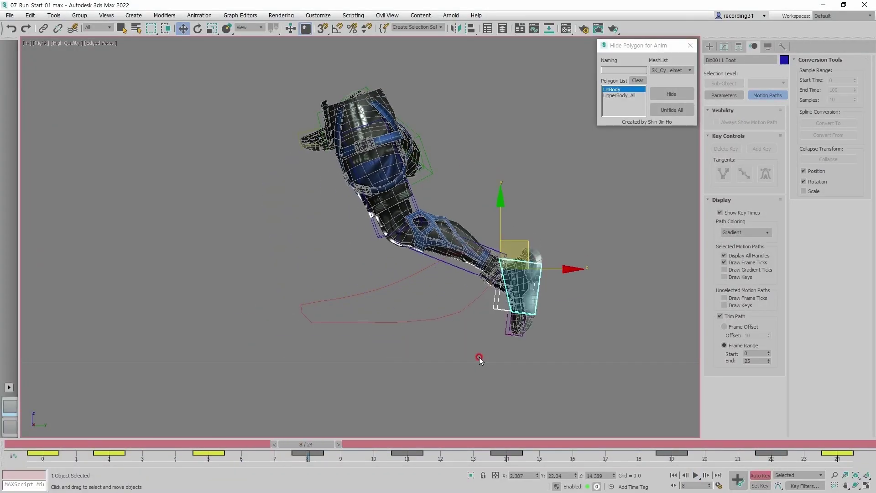
{"action": "key", "text": "comma"}
{"action": "key", "text": "comma"}
{"action": "key", "text": "comma"}
{"action": "key", "text": "comma"}
{"action": "key", "text": "comma"}
{"action": "key", "text": "comma"}
{"action": "key", "text": "comma"}
{"action": "key", "text": "comma"}
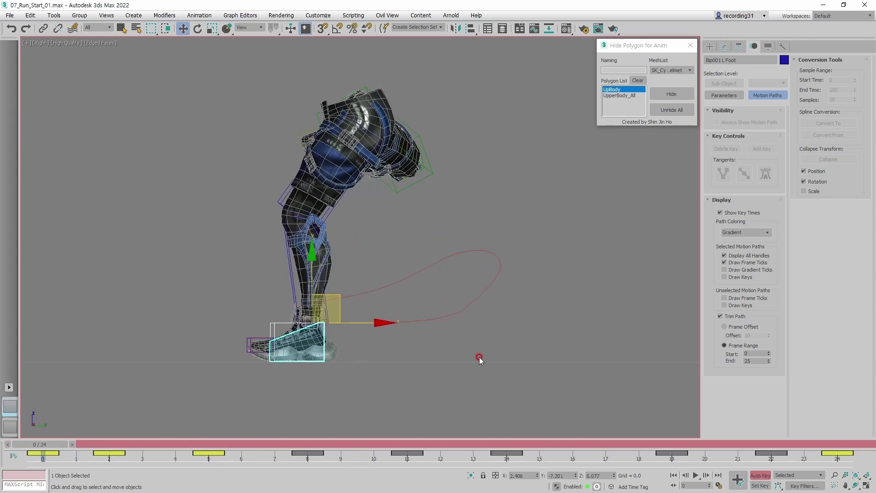
{"action": "key", "text": "period"}
{"action": "key", "text": "period"}
{"action": "key", "text": "period"}
{"action": "key", "text": "period"}
{"action": "key", "text": "period"}
{"action": "key", "text": "period"}
{"action": "key", "text": "period"}
{"action": "key", "text": "period"}
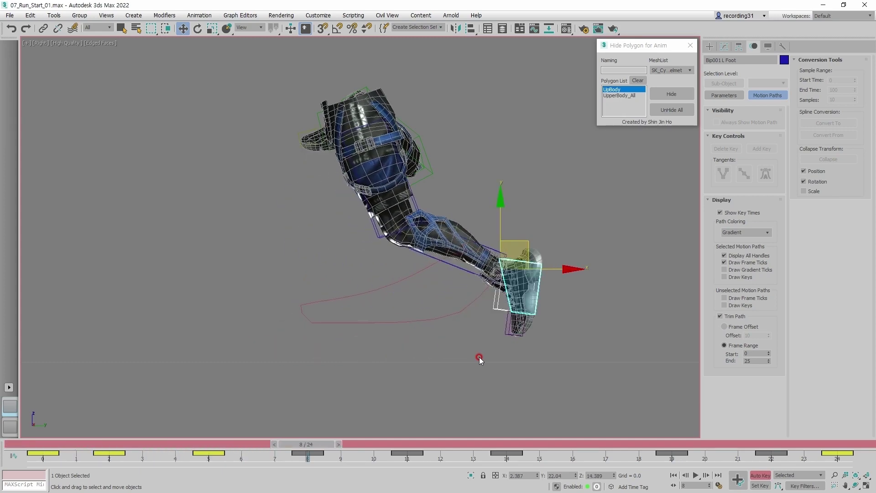
{"action": "key", "text": "period"}
{"action": "key", "text": "period"}
{"action": "key", "text": "period"}
{"action": "key", "text": "comma"}
{"action": "key", "text": "comma"}
{"action": "key", "text": "comma"}
{"action": "key", "text": "period"}
{"action": "key", "text": "period"}
{"action": "key", "text": "period"}
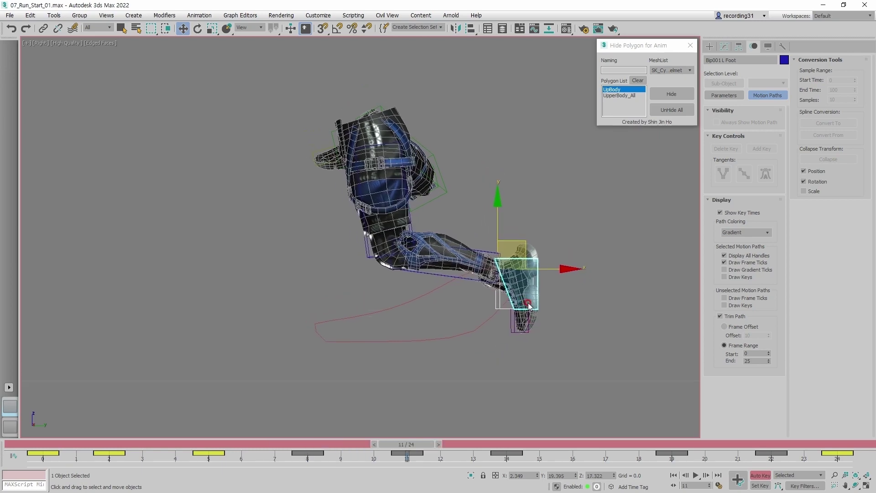
Step: At frame 14, raise the left foot and rotate it so the sole faces straight back
{"action": "key", "text": "period"}
{"action": "key", "text": "period"}
{"action": "key", "text": "period"}
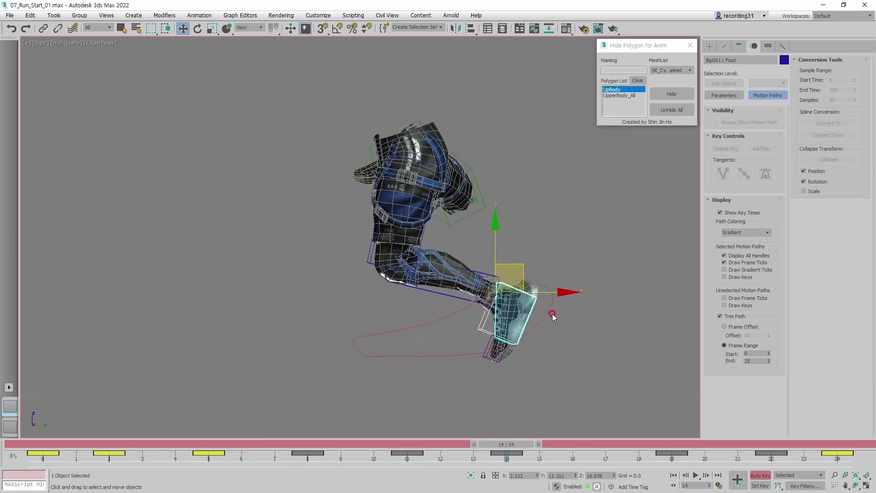
{"action": "left_click_drag", "start_coordinate": [523, 269], "coordinate": [521, 224]}
{"action": "key", "text": "e"}
{"action": "key", "text": "w"}
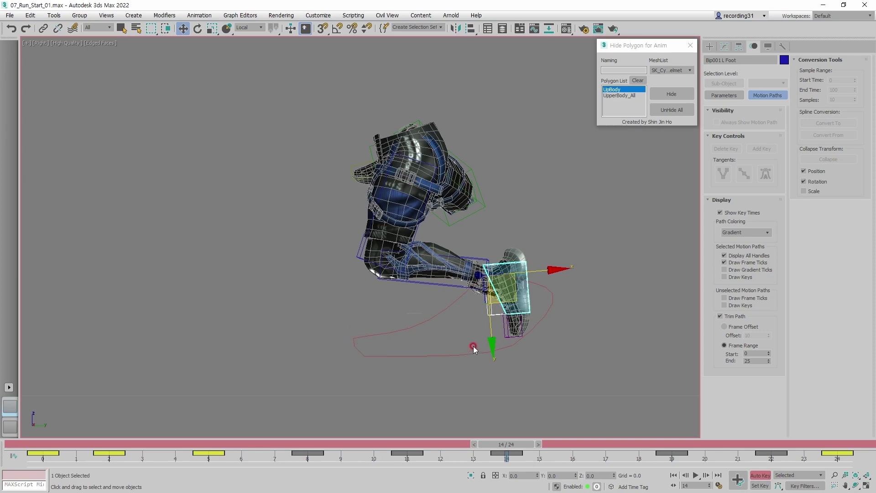
Step: At frame 19, raise the left foot to about Z 15.1 to lift the forward swing
{"action": "key", "text": "period"}
{"action": "key", "text": "period"}
{"action": "key", "text": "period"}
{"action": "key", "text": "period"}
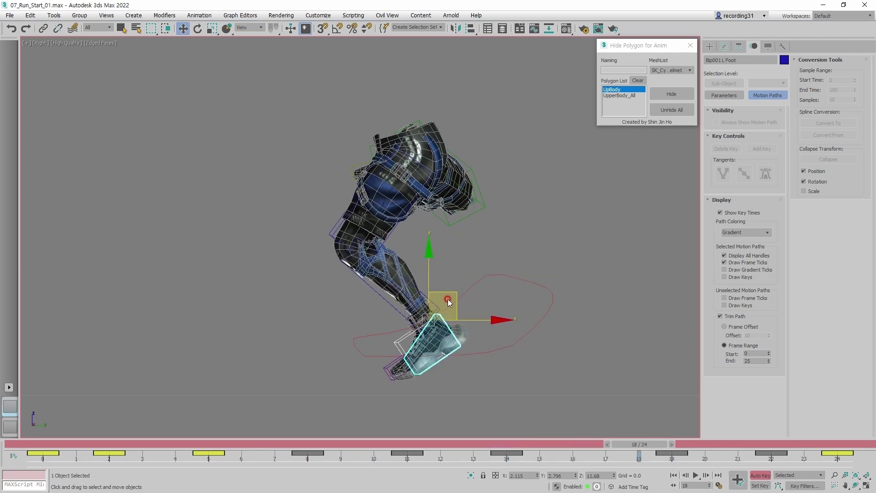
{"action": "key", "text": "period"}
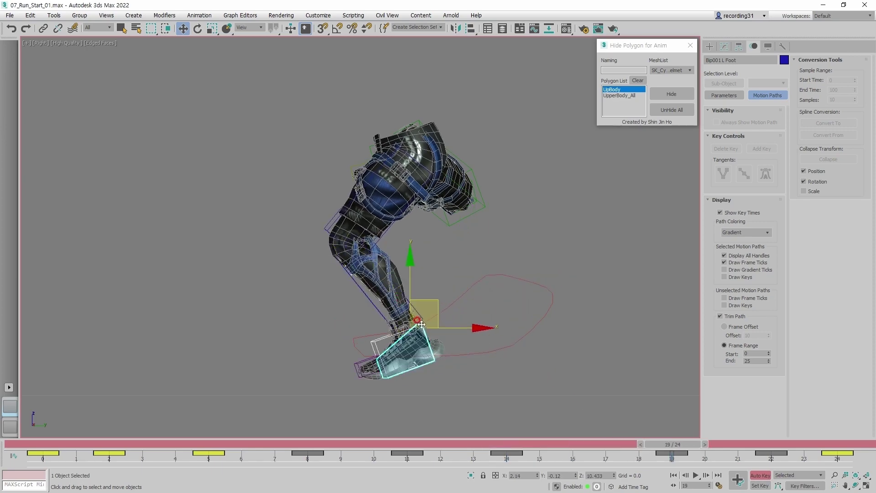
{"action": "left_click_drag", "start_coordinate": [435, 299], "coordinate": [438, 267]}
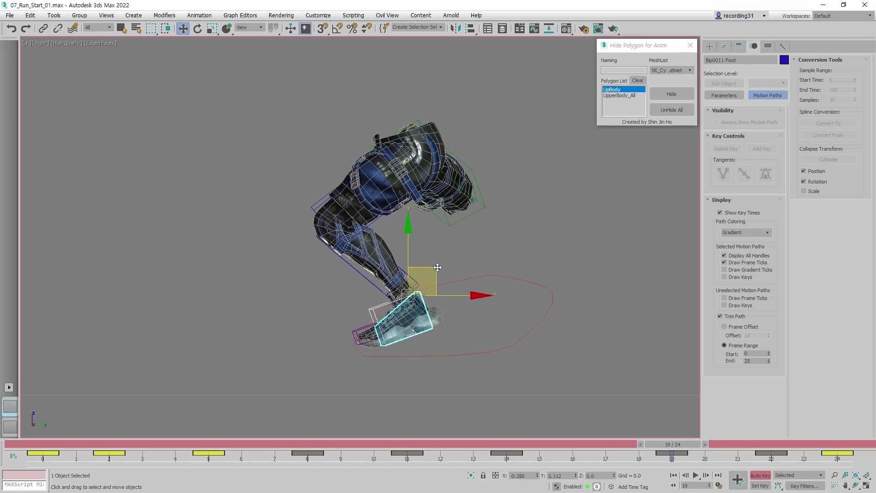
Step: At frame 21, key the left foot at about Y -6.7, Z 11.9 and remove its frame 22 key
{"action": "key", "text": "period"}
{"action": "key", "text": "period"}
{"action": "key", "text": "period"}
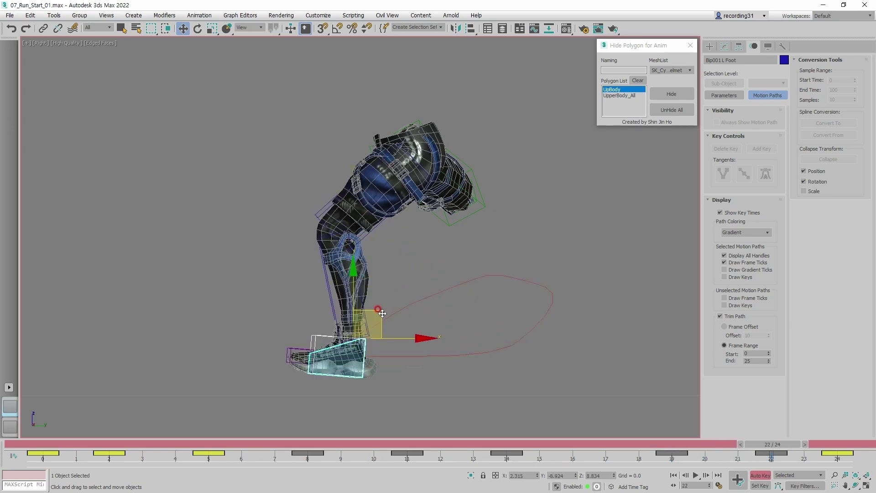
{"action": "key", "text": "comma"}
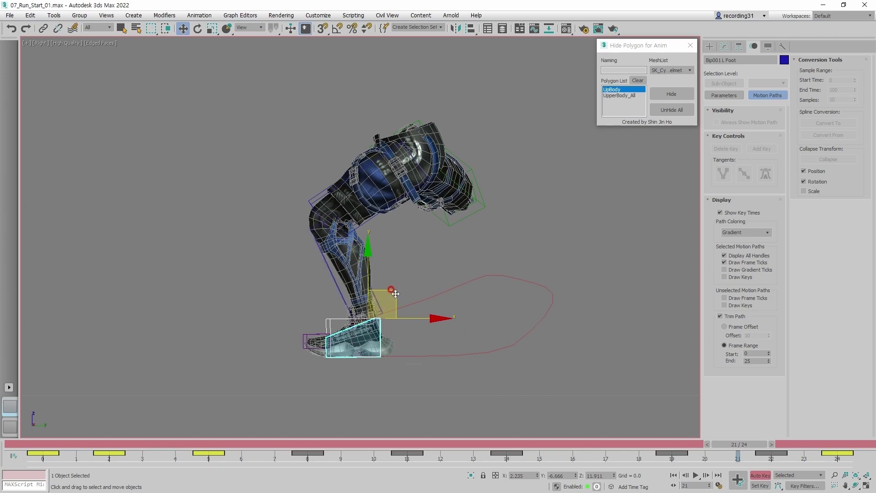
{"action": "key", "text": "period"}
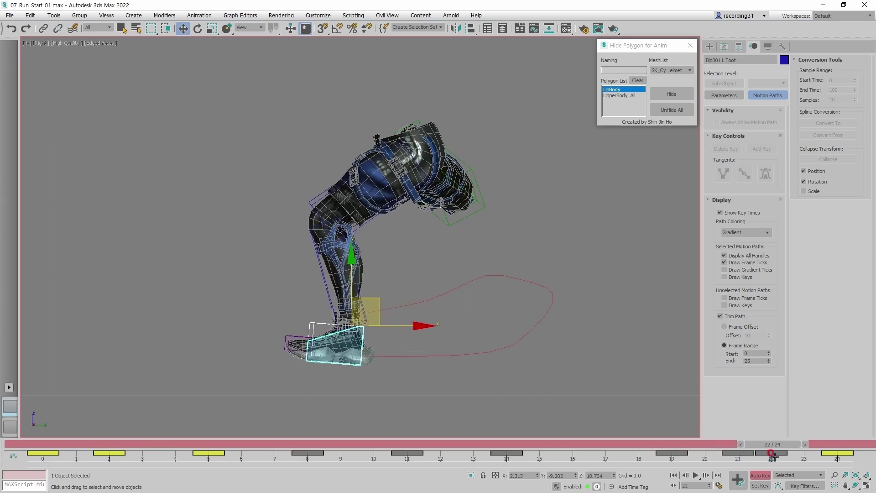
{"action": "left_click", "coordinate": [772, 454]}
{"action": "left_click_drag", "start_coordinate": [772, 455], "coordinate": [773, 457]}
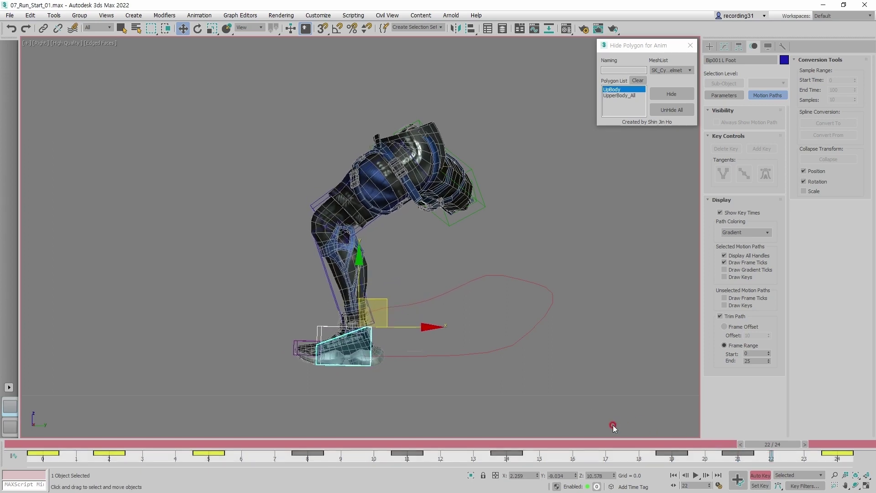
Step: Nudge the left foot forward at frame 22 and raise it to about Y -7.2, Z 12.7 at frame 21, checking the loop
{"action": "left_click_drag", "start_coordinate": [406, 326], "coordinate": [395, 328]}
{"action": "key", "text": "/"}
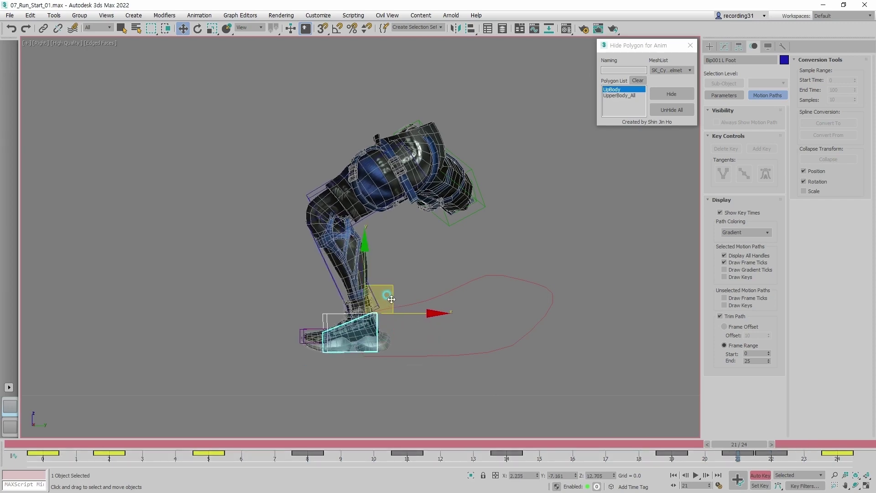
{"action": "left_click", "coordinate": [545, 358]}
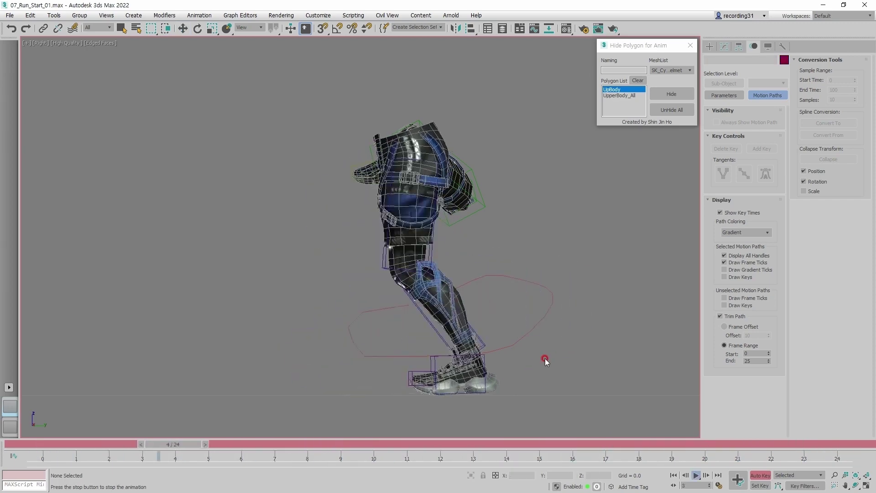
{"action": "key", "text": "/"}
Step: At frame 19, rotate the left foot so the toes point steeply down during the forward swing
{"action": "left_click", "coordinate": [558, 298]}
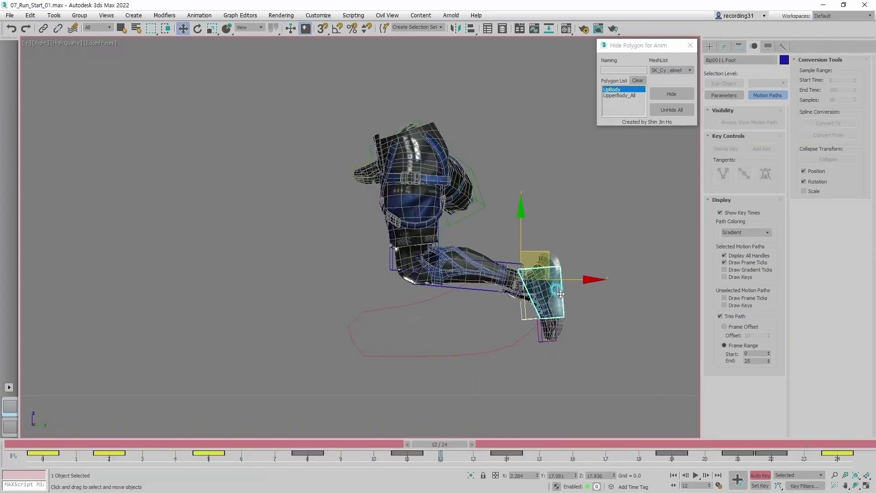
{"action": "key", "text": "e"}
{"action": "key", "text": "period"}
{"action": "key", "text": "period"}
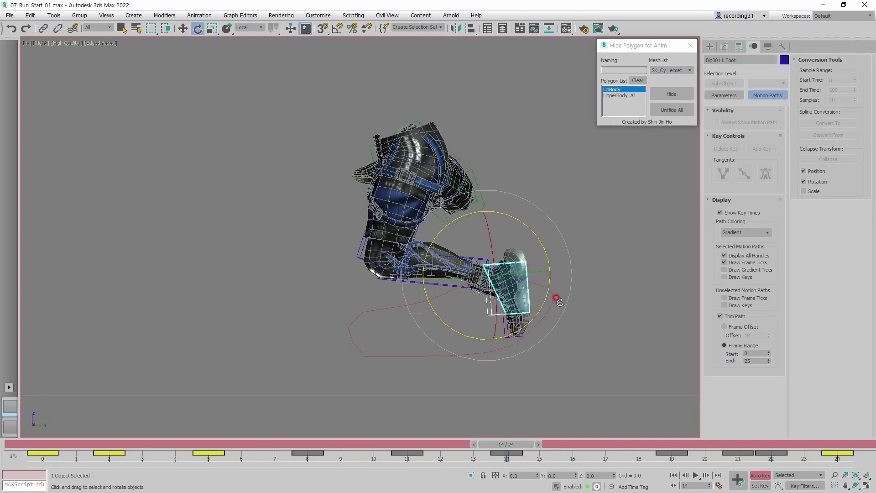
{"action": "key", "text": "period"}
{"action": "key", "text": "period"}
{"action": "key", "text": "period"}
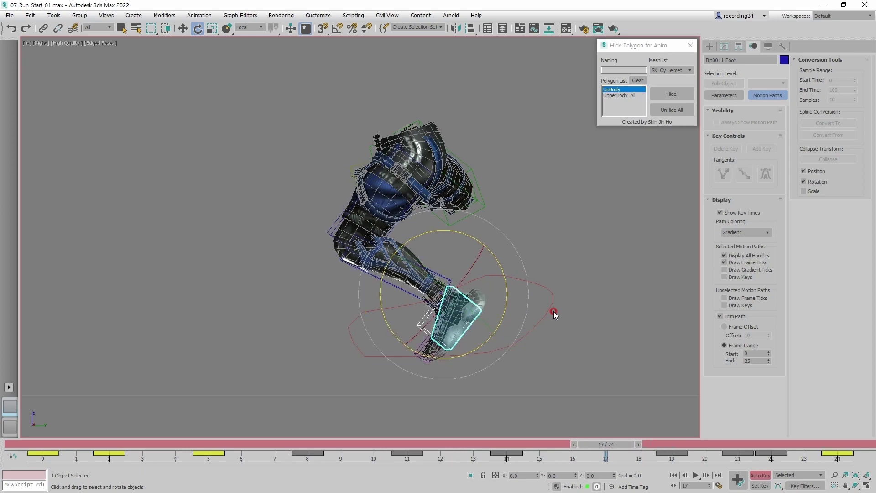
{"action": "key", "text": "period"}
{"action": "key", "text": "comma"}
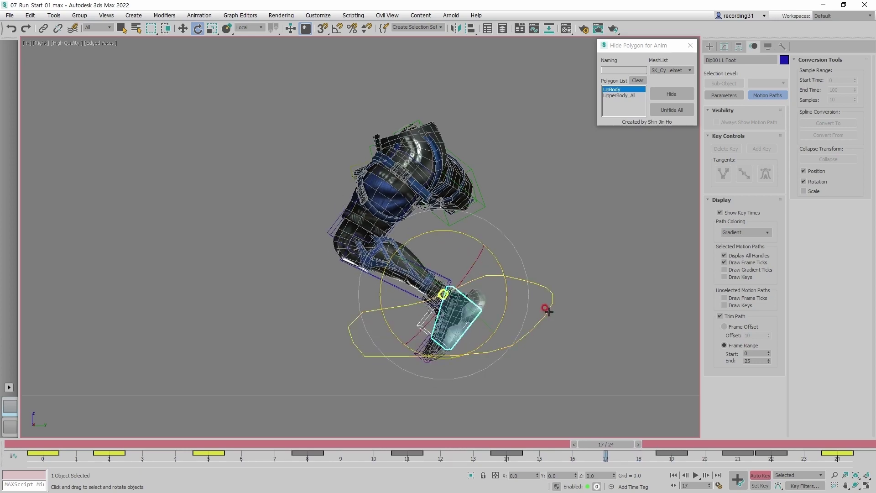
{"action": "key", "text": "period"}
{"action": "left_click_drag", "start_coordinate": [498, 302], "coordinate": [408, 251]}
{"action": "key", "text": "period"}
{"action": "key", "text": "w"}
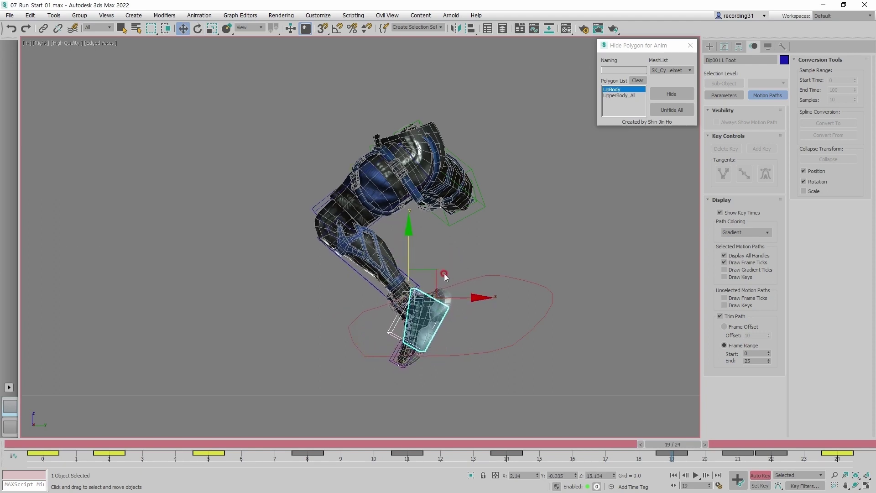
Step: At frame 11, raise the left foot by about 2.2 units to lift the rear arc
{"action": "key", "text": "comma"}
{"action": "key", "text": "comma"}
{"action": "key", "text": "comma"}
{"action": "key", "text": "comma"}
{"action": "key", "text": "comma"}
{"action": "key", "text": "comma"}
{"action": "key", "text": "comma"}
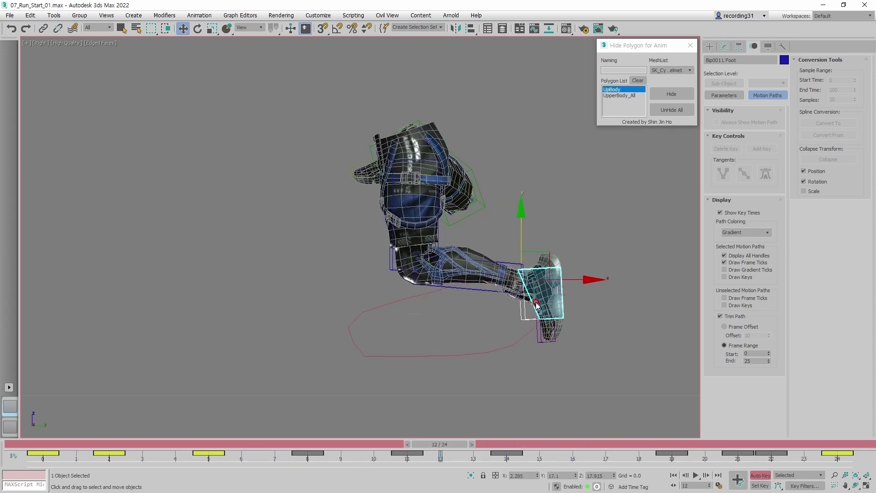
{"action": "key", "text": "comma"}
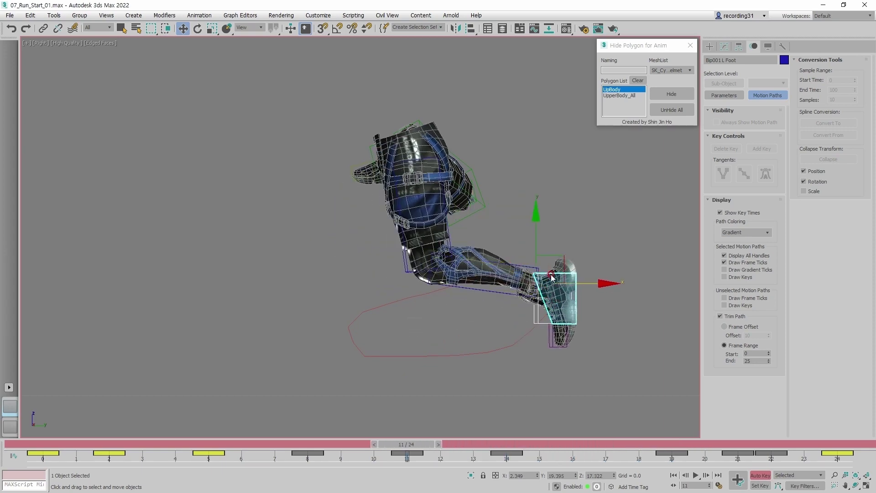
{"action": "left_click_drag", "start_coordinate": [564, 259], "coordinate": [564, 245]}
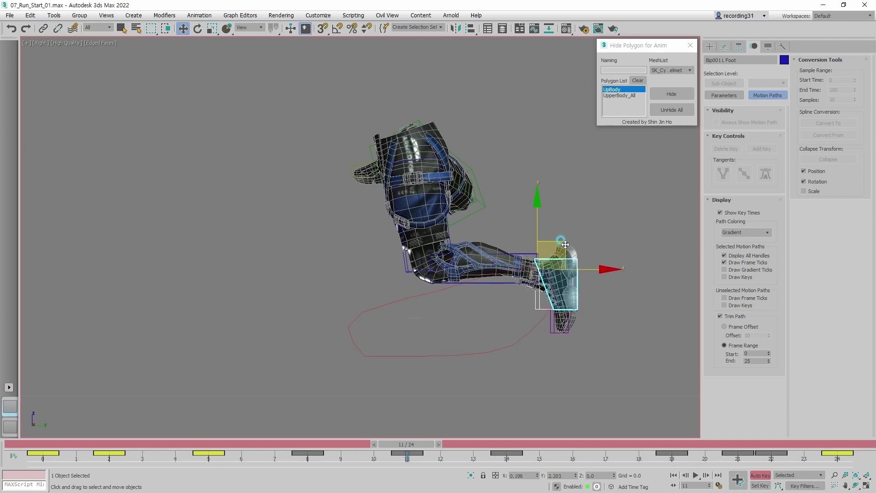
Step: Step through the frames after the rear lift and play the loop to review the left foot's arc
{"action": "key", "text": "period"}
{"action": "key", "text": "period"}
{"action": "key", "text": "period"}
{"action": "key", "text": "period"}
{"action": "left_click", "coordinate": [611, 335]}
{"action": "key", "text": "slash"}
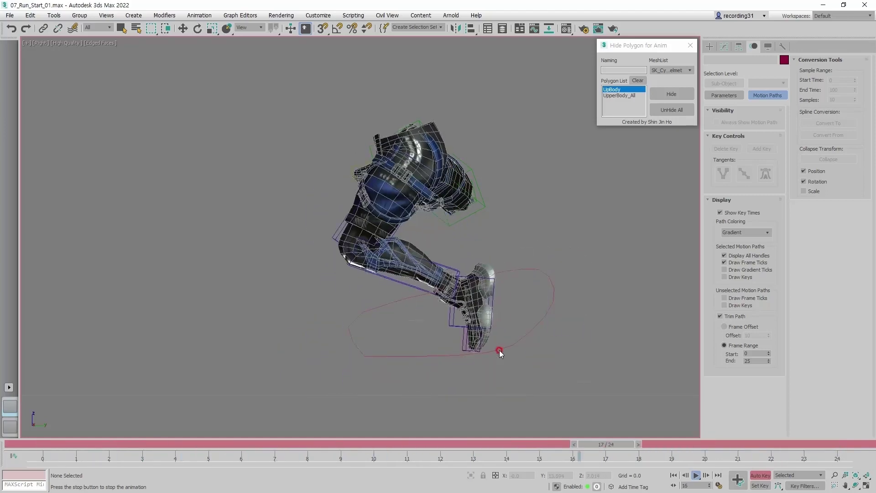
{"action": "key", "text": "w"}
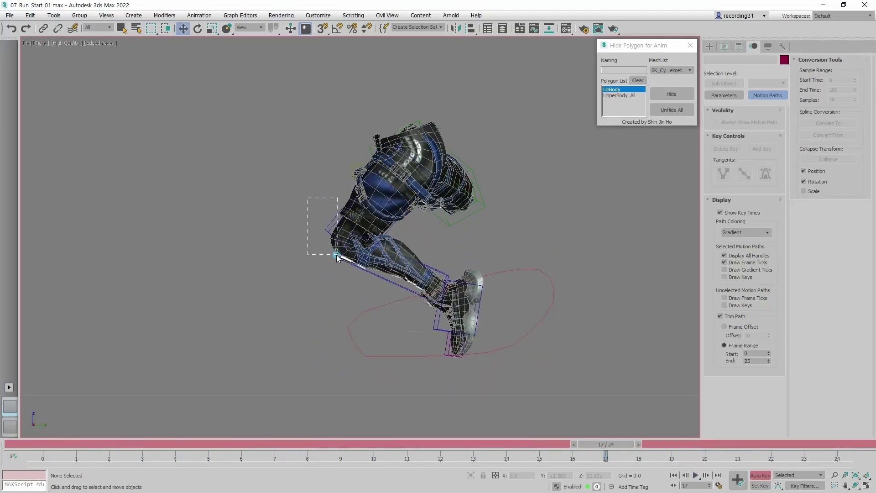
Step: Switch to the front view in wireframe display and go to frame 0
{"action": "left_click_drag", "start_coordinate": [337, 258], "coordinate": [355, 272]}
{"action": "key", "text": "f"}
{"action": "left_click", "coordinate": [512, 291]}
{"action": "key", "text": "F3"}
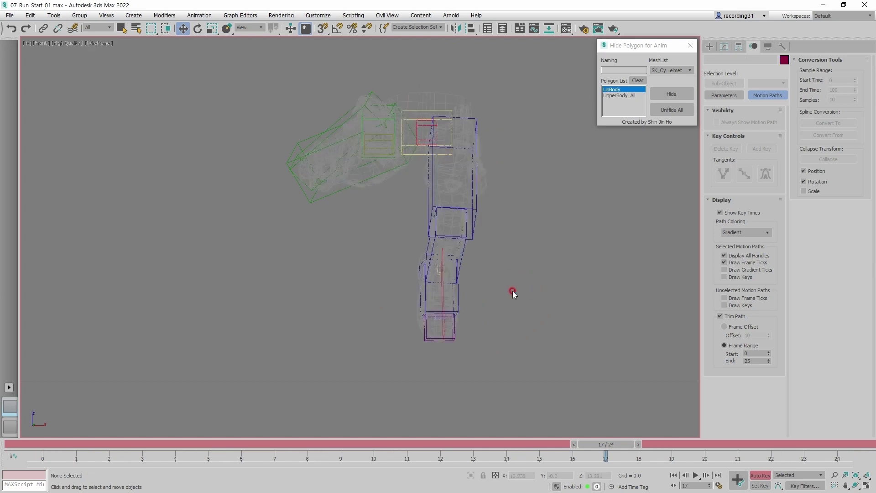
{"action": "key", "text": "Home"}
Step: Select the whole left leg from thigh to toes, copy its tracks and paste them onto the opposite leg
{"action": "left_click_drag", "start_coordinate": [566, 384], "coordinate": [462, 186]}
{"action": "left_click", "coordinate": [502, 248]}
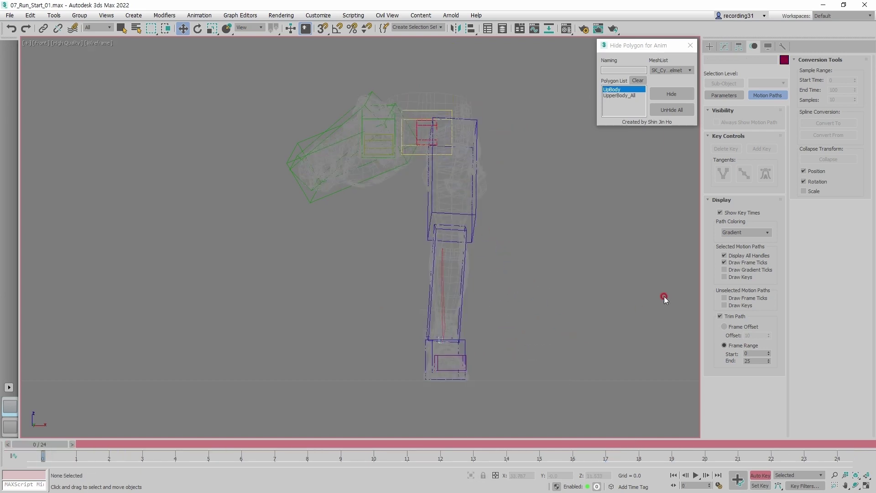
{"action": "left_click", "coordinate": [732, 96]}
{"action": "left_click_drag", "start_coordinate": [543, 377], "coordinate": [409, 328]}
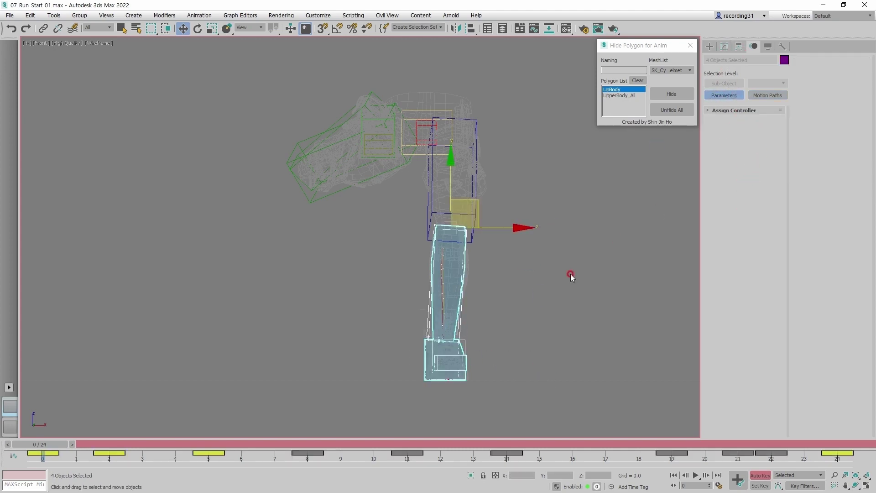
{"action": "left_click", "coordinate": [524, 354]}
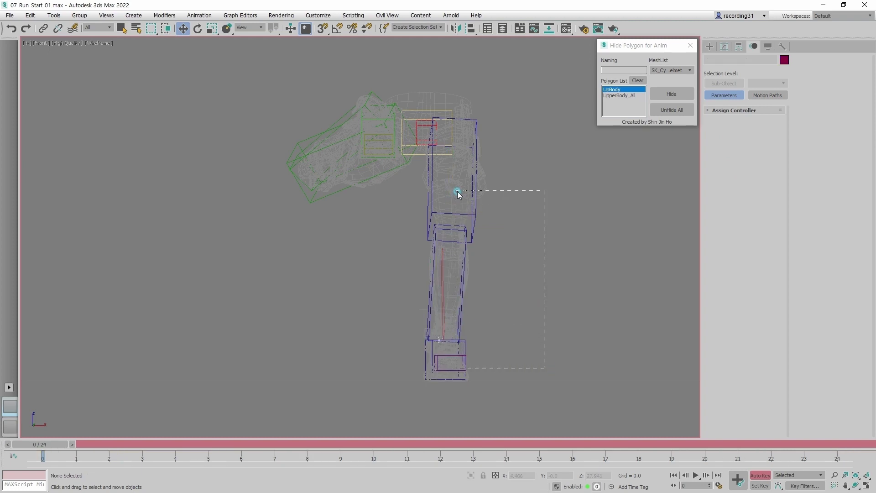
{"action": "left_click_drag", "start_coordinate": [520, 231], "coordinate": [520, 232]}
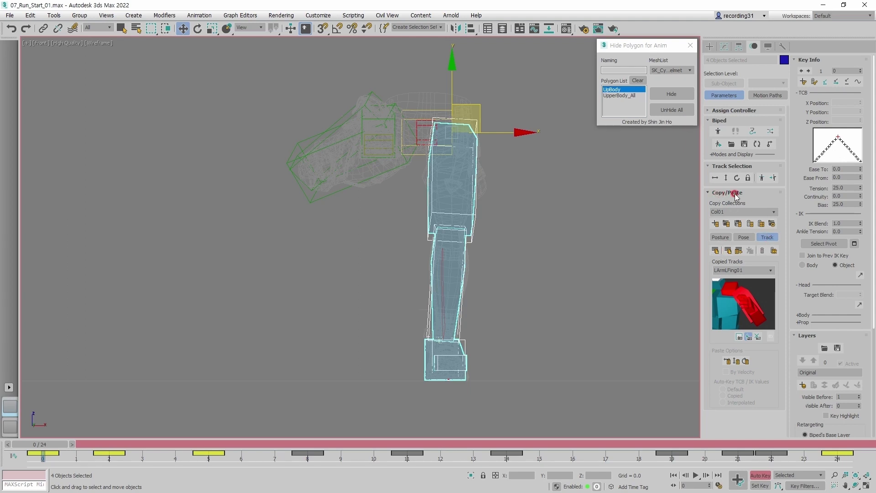
{"action": "left_click", "coordinate": [714, 251]}
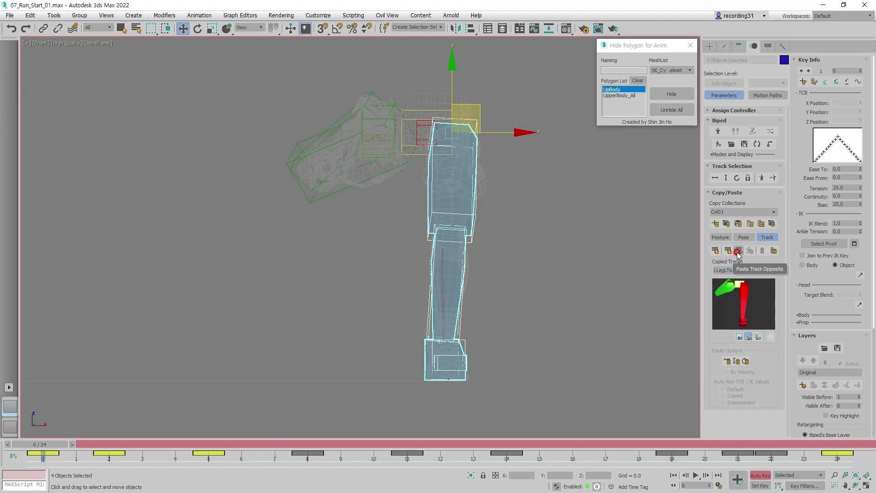
{"action": "left_click", "coordinate": [739, 251]}
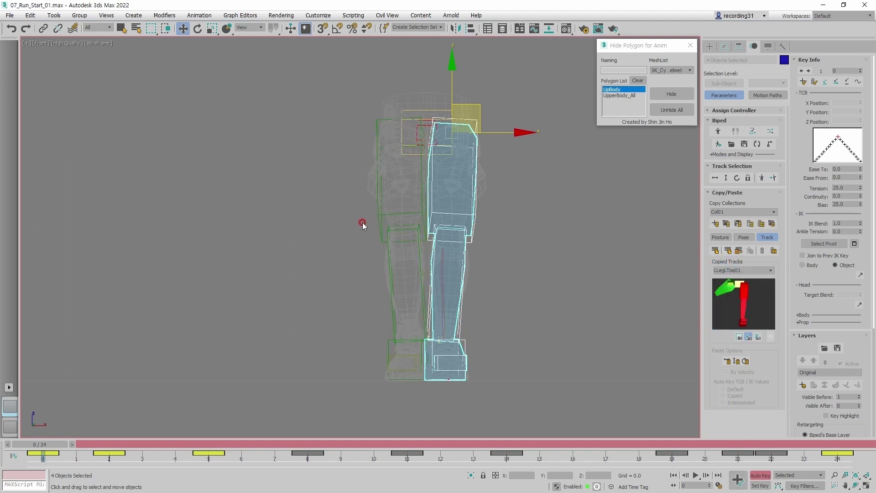
Step: Offset all of the right leg's keys by 12 frames, half a cycle, so the two legs alternate
{"action": "left_click", "coordinate": [382, 217]}
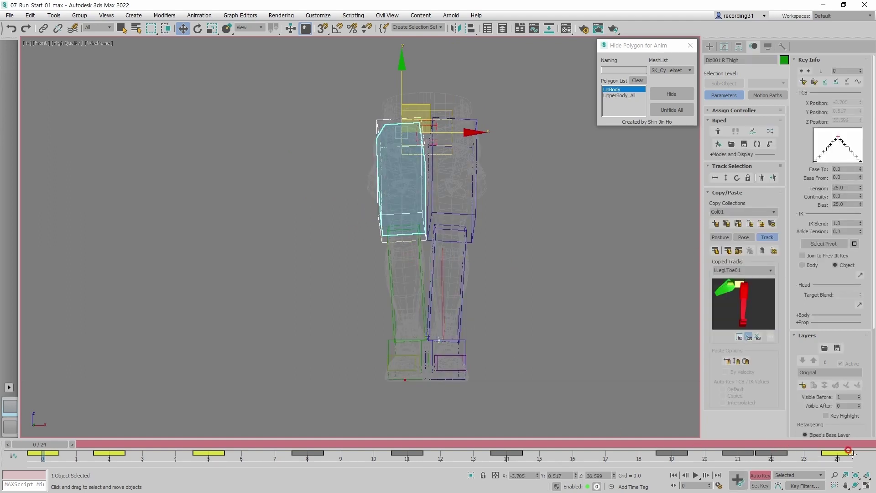
{"action": "left_click_drag", "start_coordinate": [863, 457], "coordinate": [24, 458]}
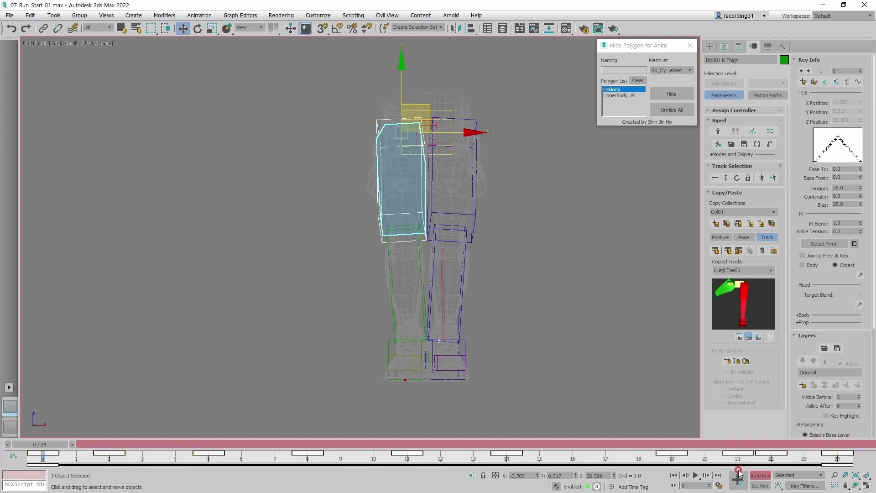
{"action": "left_click_drag", "start_coordinate": [838, 456], "coordinate": [858, 460], "text": "shift"}
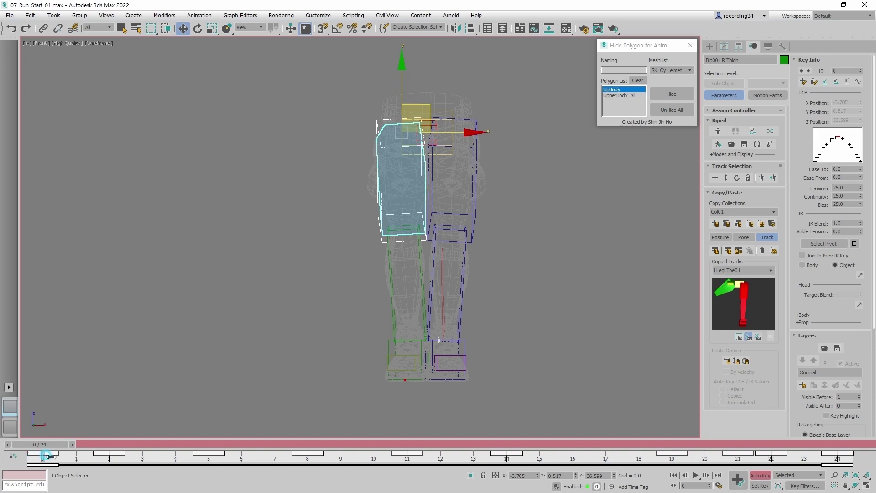
{"action": "left_click_drag", "start_coordinate": [49, 457], "coordinate": [441, 458]}
{"action": "left_click_drag", "start_coordinate": [441, 457], "coordinate": [442, 458]}
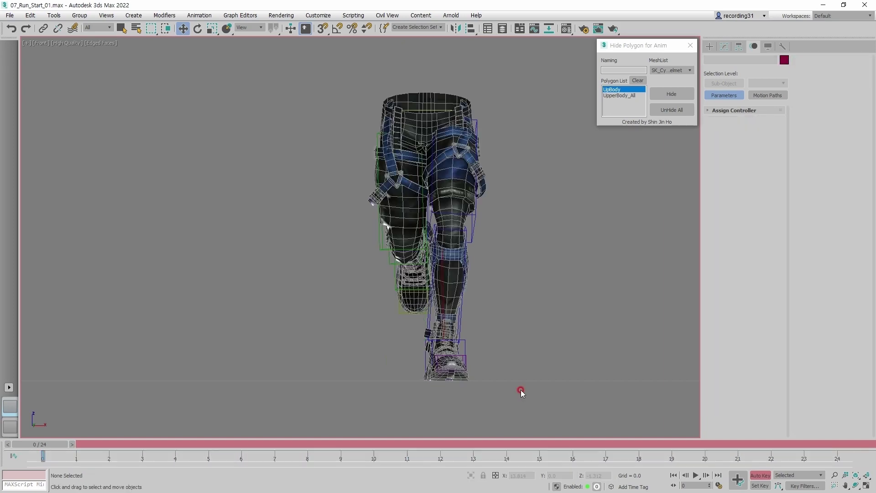
Step: Play the loop from the right view with edged faces to review how the two legs alternate
{"action": "key", "text": "r"}
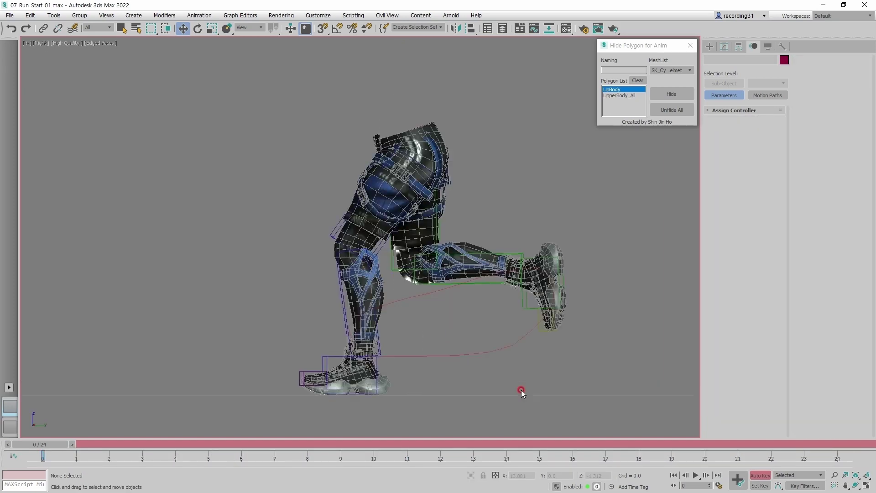
{"action": "key", "text": "slash"}
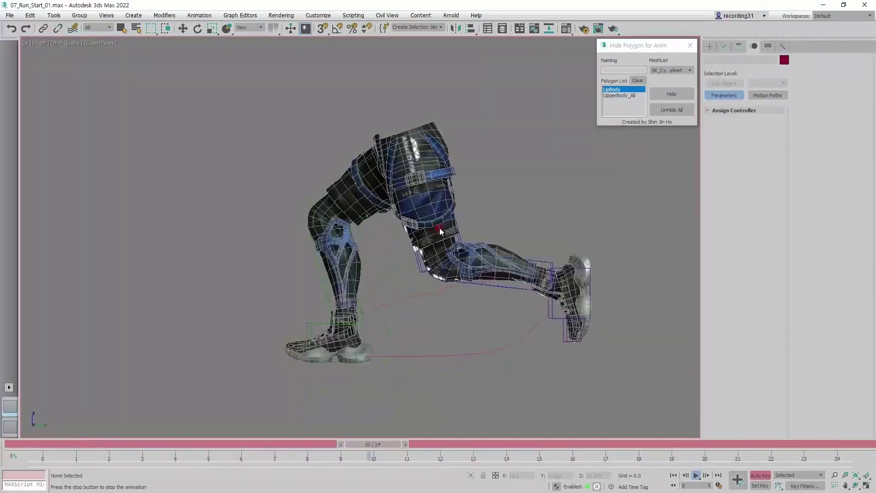
{"action": "key", "text": "w"}
{"action": "left_click", "coordinate": [536, 173]}
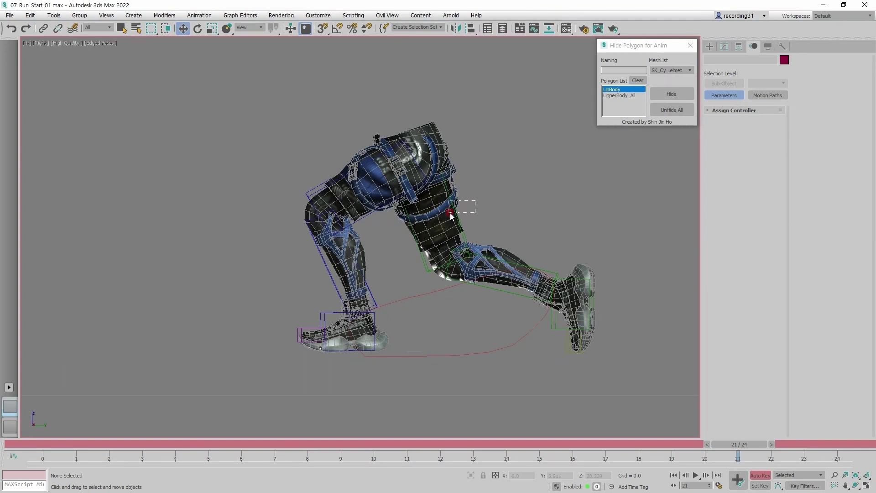
Step: Select the biped's center of mass Bip001 and copy its frame 0 key to frame 24
{"action": "left_click", "coordinate": [446, 194]}
{"action": "left_click", "coordinate": [470, 181]}
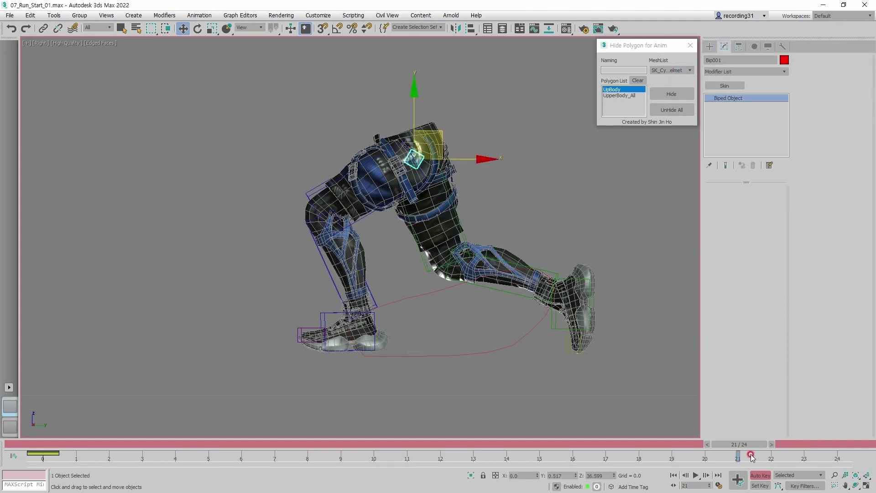
{"action": "left_click_drag", "start_coordinate": [739, 444], "coordinate": [838, 444]}
{"action": "mouse_move", "coordinate": [43, 458]}
{"action": "left_mouse_down", "text": "shift"}
{"action": "mouse_move", "coordinate": [803, 452]}
{"action": "mouse_move", "coordinate": [41, 444]}
{"action": "left_mouse_up", "text": "shift"}
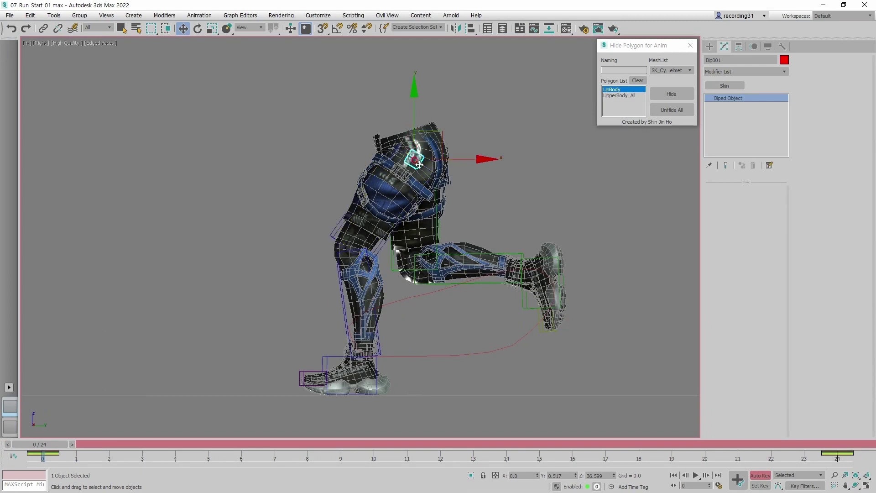
Step: At frame 2, lower the center of mass by about 1 unit for the body's down position
{"action": "middle_click_drag", "start_coordinate": [465, 196], "coordinate": [487, 195]}
{"action": "key", "text": "period"}
{"action": "key", "text": "period"}
{"action": "key", "text": "period"}
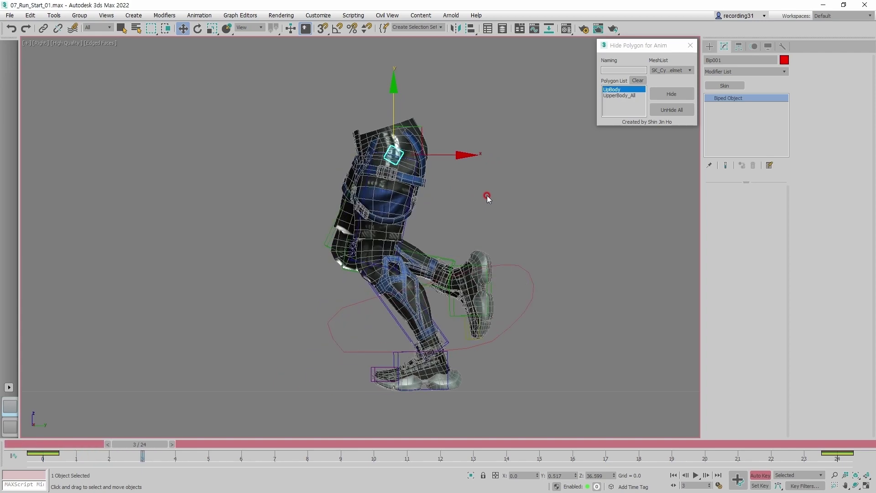
{"action": "key", "text": "comma"}
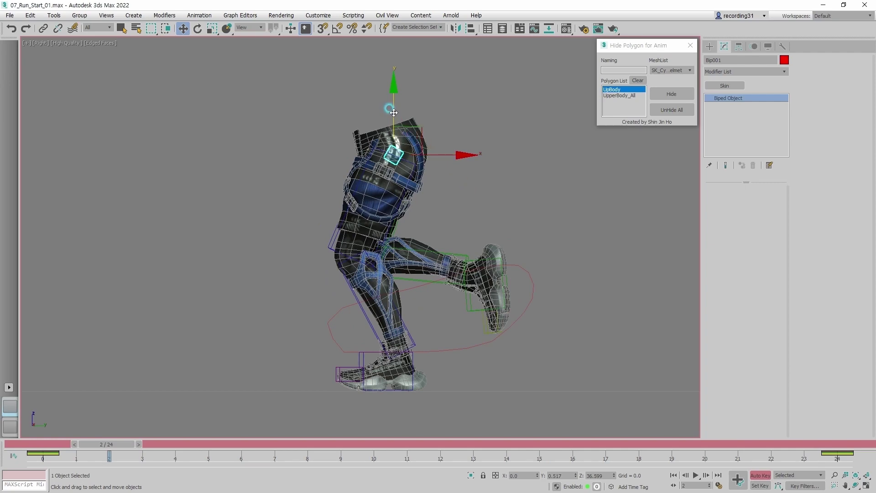
Step: Copy the center of mass key from frame 0 to frame 12, and raise the body at frame 8 to a height of about 38.9
{"action": "key", "text": "period"}
{"action": "key", "text": "period"}
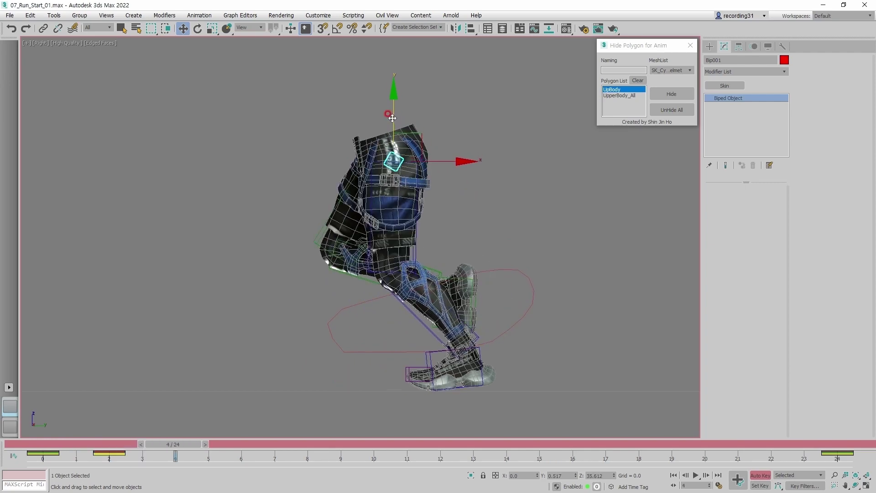
{"action": "key", "text": "period"}
{"action": "key", "text": "period"}
{"action": "key", "text": "period"}
{"action": "key", "text": "period"}
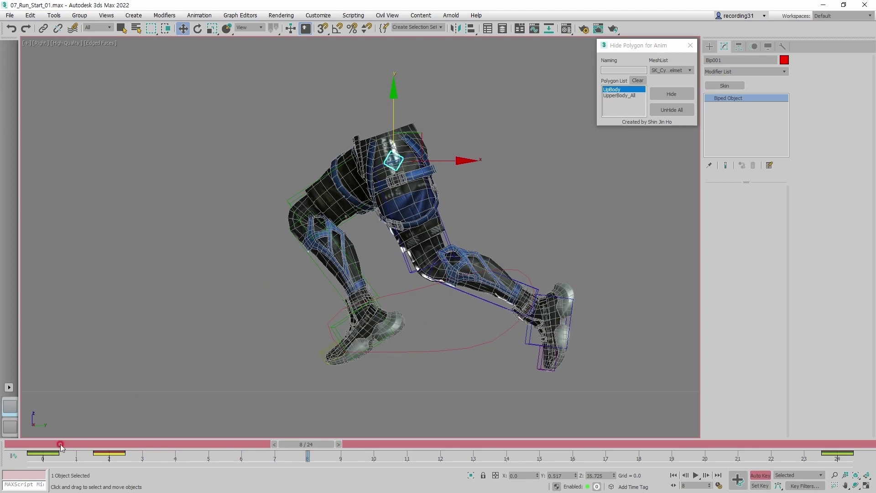
{"action": "left_click_drag", "start_coordinate": [45, 453], "coordinate": [441, 455], "text": "shift"}
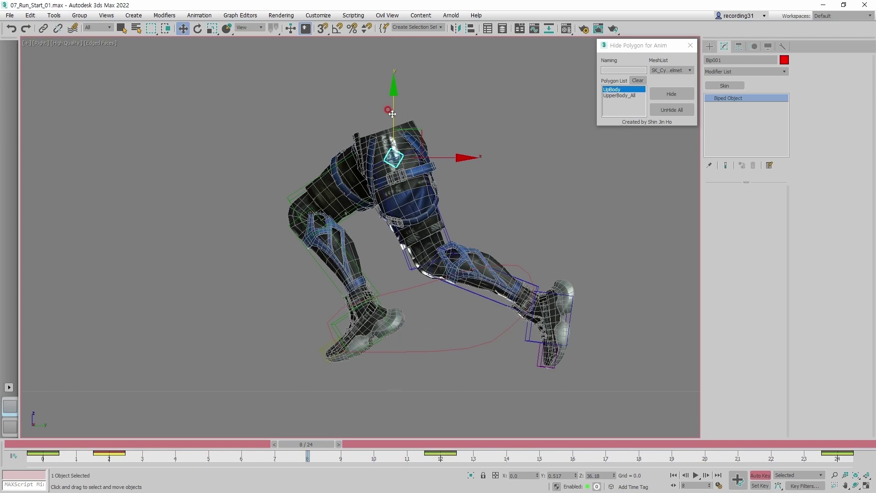
{"action": "left_click_drag", "start_coordinate": [392, 113], "coordinate": [395, 96]}
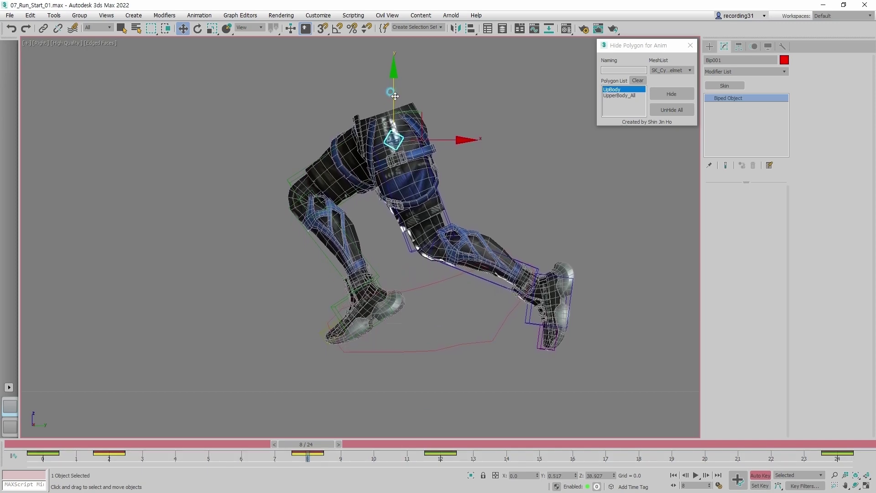
Step: Copy the center of mass keys at frames 2 and 8 to frames 14 and 20 for the second stride
{"action": "key", "text": "period"}
{"action": "key", "text": "period"}
{"action": "key", "text": "period"}
{"action": "key", "text": "period"}
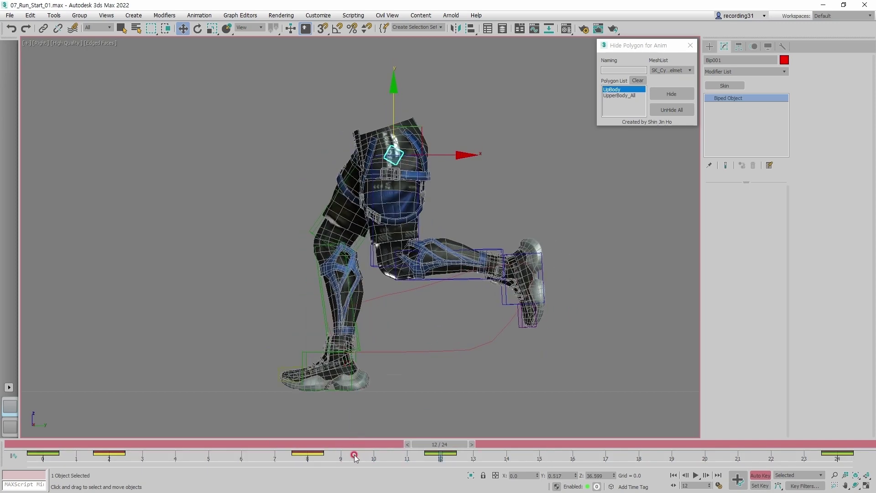
{"action": "left_click_drag", "start_coordinate": [355, 456], "coordinate": [501, 450]}
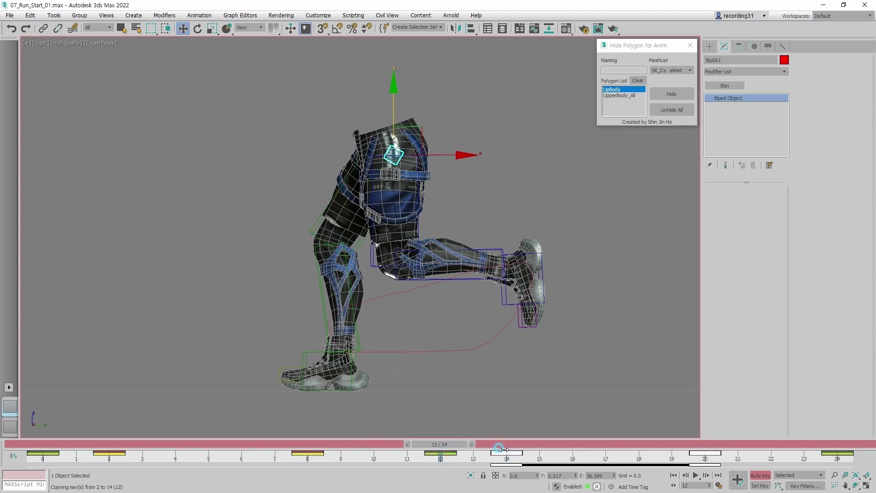
Step: Play the run loop in the right and front views to review the body's up-and-down motion
{"action": "left_click", "coordinate": [505, 403]}
{"action": "key", "text": "slash"}
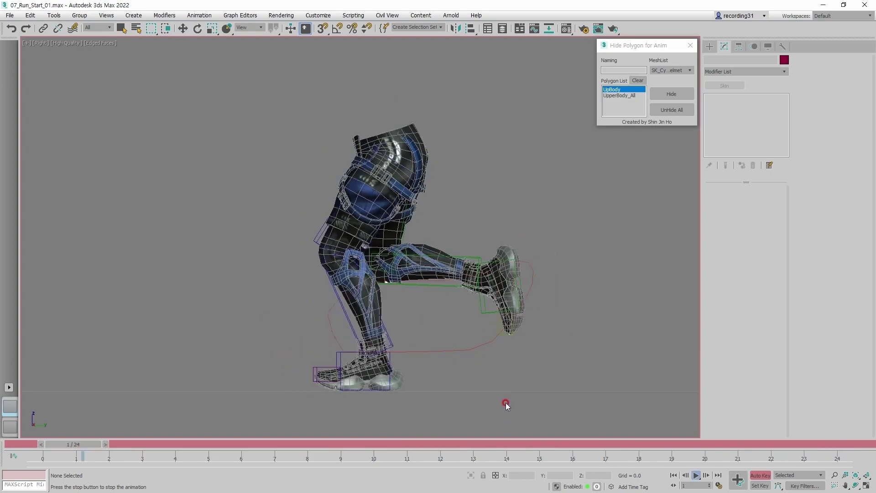
{"action": "key", "text": "f"}
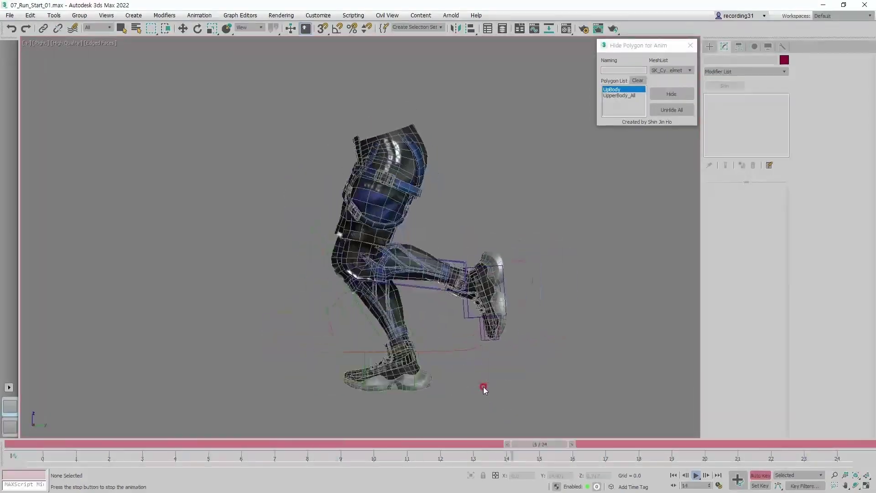
{"action": "key", "text": "shift+z"}
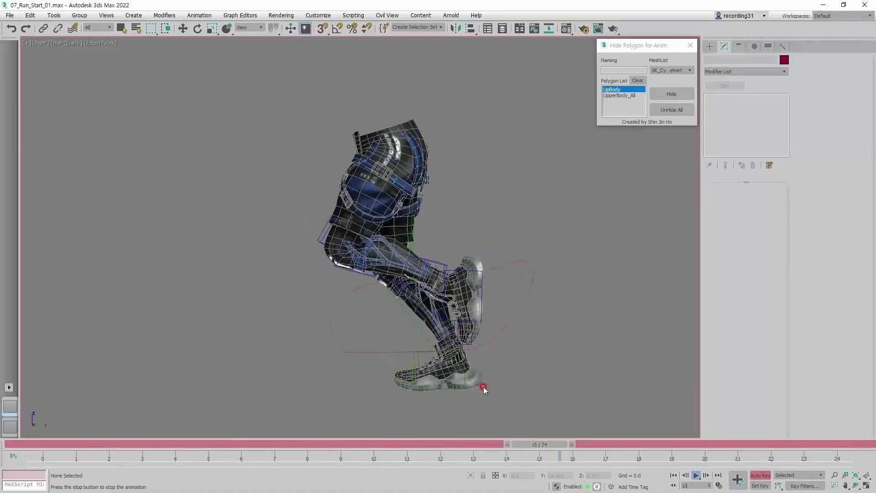
{"action": "key", "text": "/"}
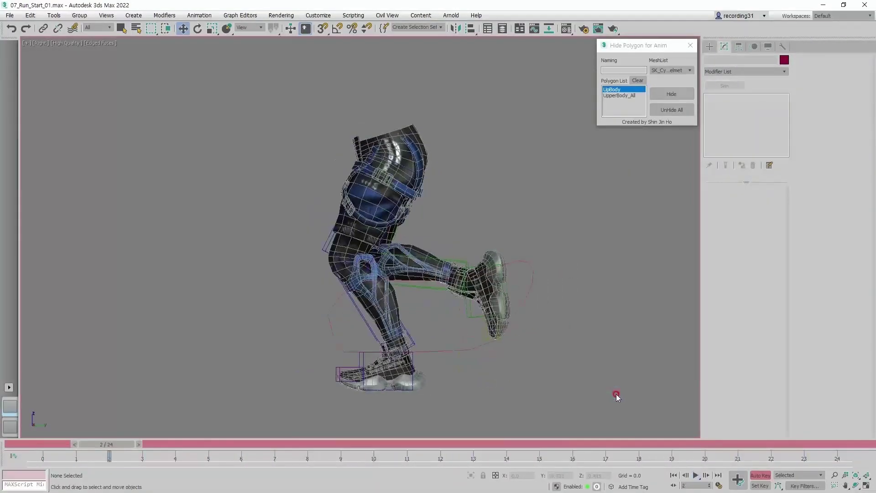
{"action": "key", "text": "f"}
{"action": "key", "text": "/"}
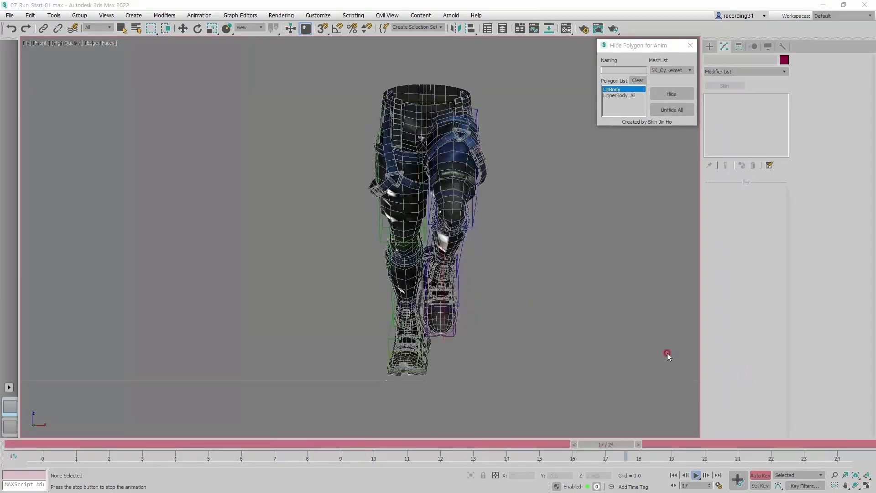
{"action": "key", "text": "shift+z"}
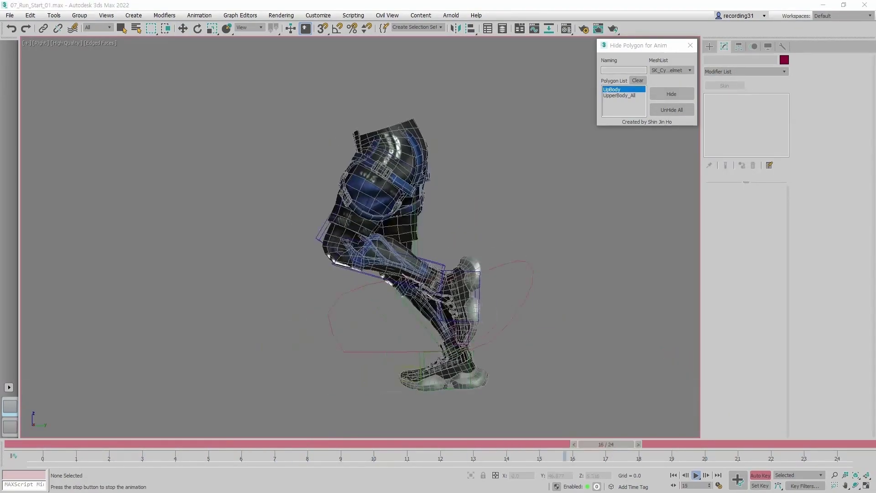
{"action": "key", "text": "/"}
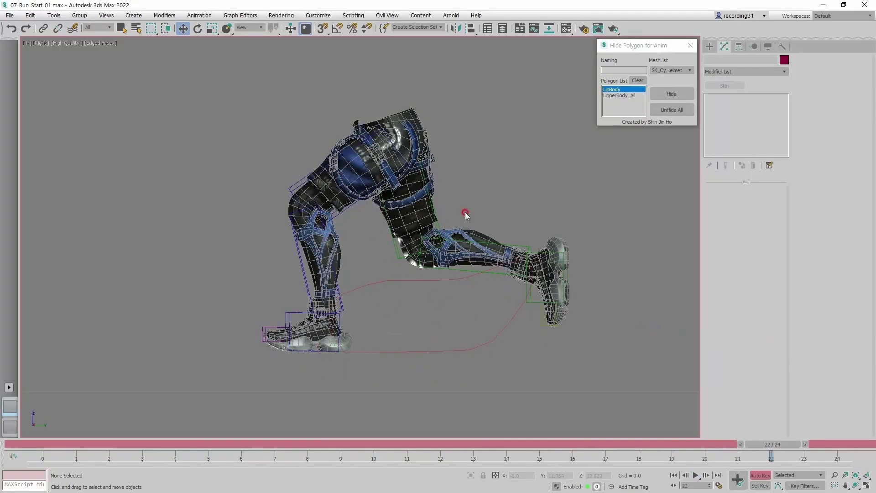
Step: Select the biped's center of mass in wireframe display and play the run loop to review its motion
{"action": "left_click", "coordinate": [434, 204]}
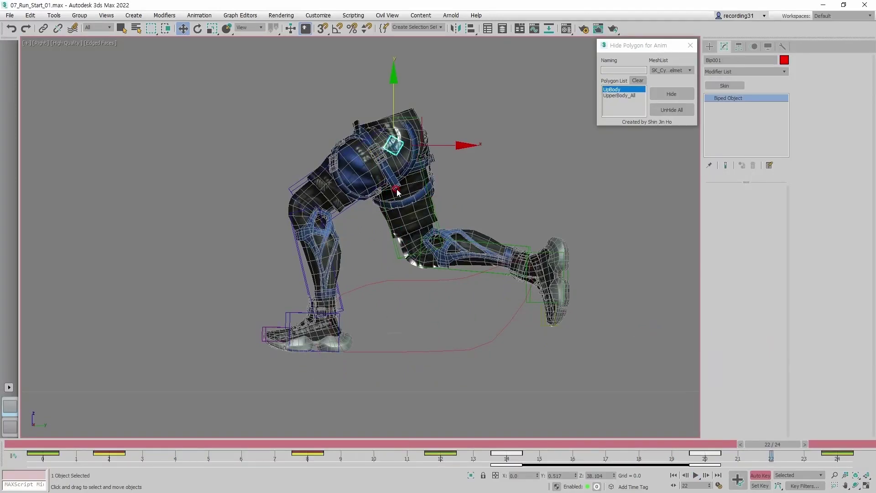
{"action": "middle_click_drag", "start_coordinate": [397, 193], "coordinate": [445, 205]}
{"action": "key", "text": "F3"}
{"action": "scroll", "coordinate": [459, 189], "scroll_direction": "up", "scroll_amount": 3}
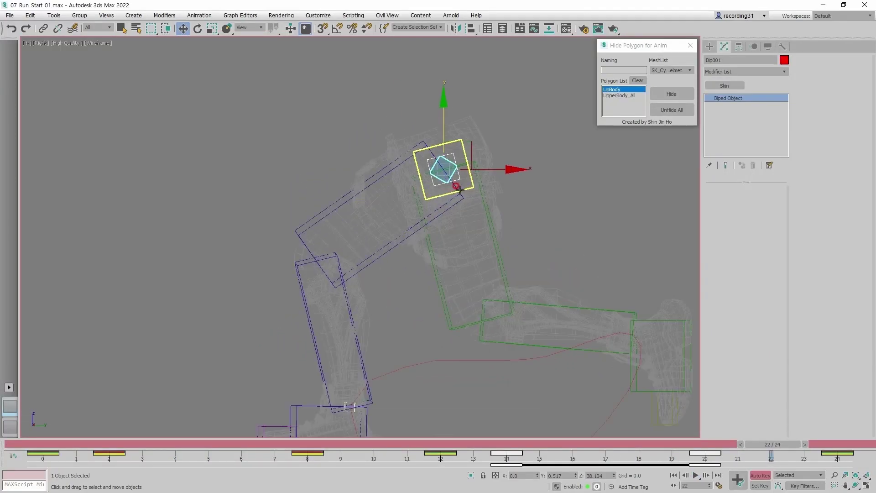
{"action": "key", "text": "/"}
{"action": "key", "text": "/"}
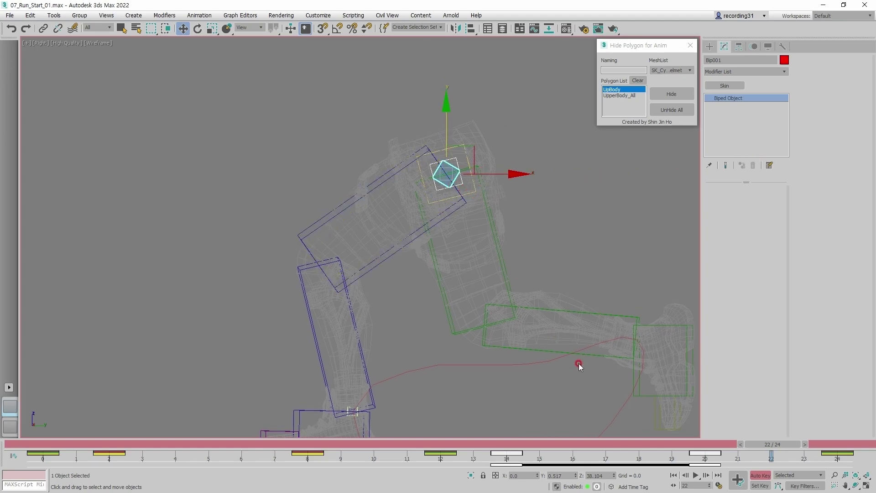
Step: At frame 19, turn on the center of mass trajectory and examine it in the right and front views
{"action": "left_click_drag", "start_coordinate": [571, 444], "coordinate": [674, 424]}
{"action": "key", "text": "w"}
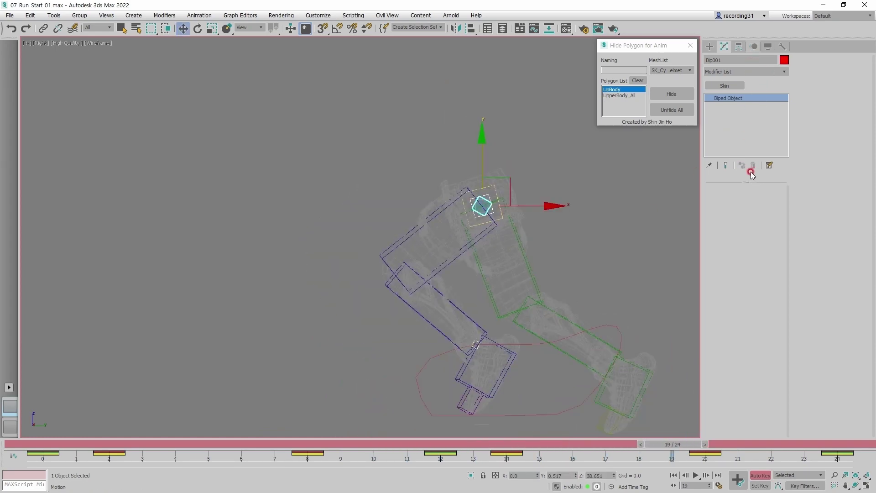
{"action": "left_click", "coordinate": [479, 205]}
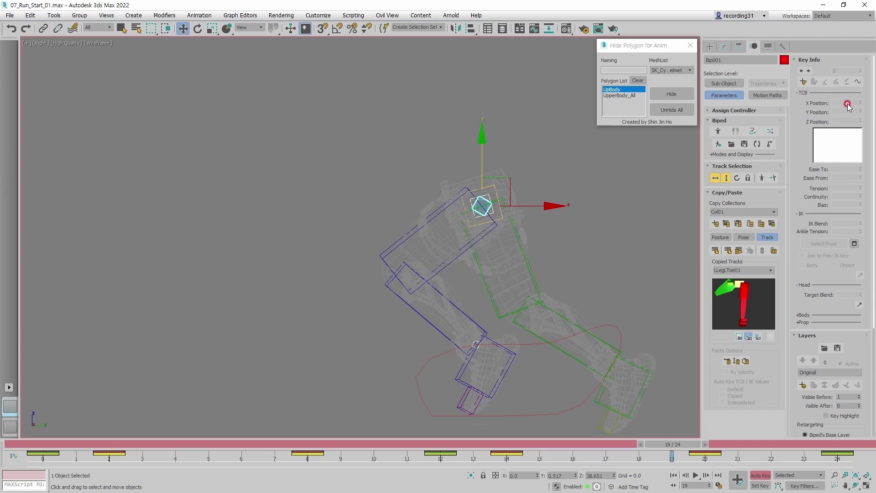
{"action": "scroll", "coordinate": [483, 218], "scroll_direction": "up", "scroll_amount": 8}
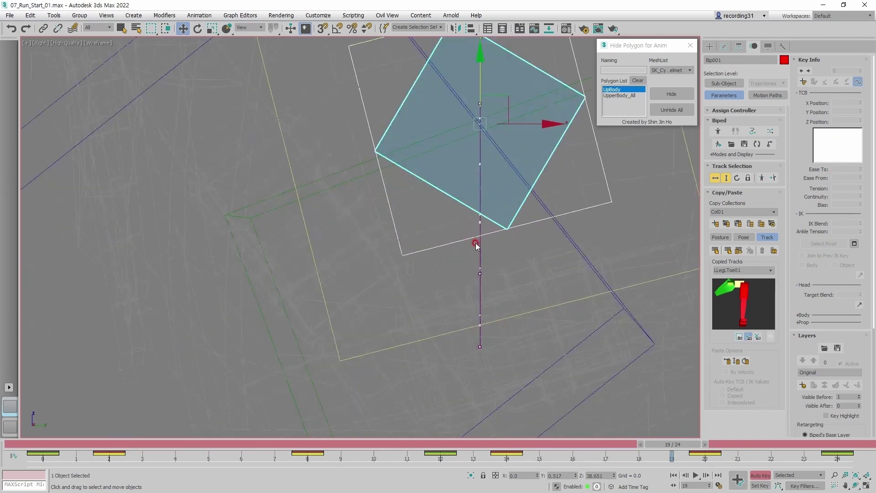
{"action": "key", "text": "f"}
{"action": "scroll", "coordinate": [456, 220], "scroll_direction": "up", "scroll_amount": 8}
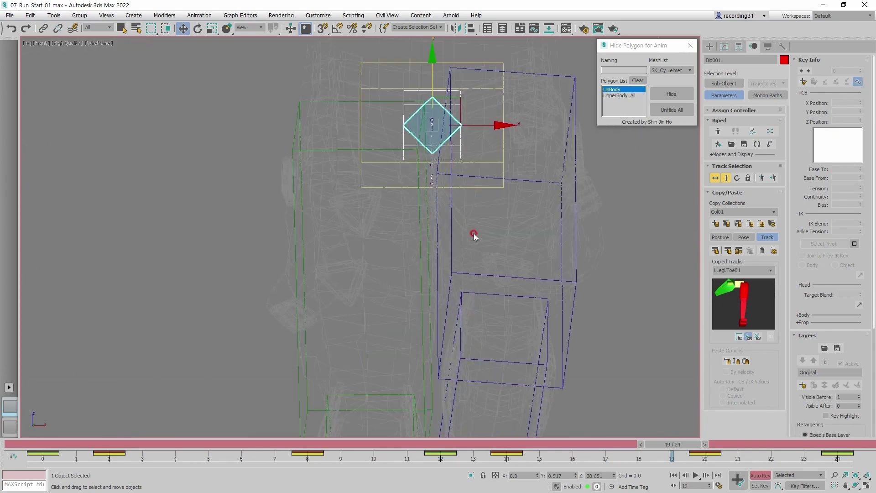
Step: Try shifting the center of mass sideways at frames 19 and 20, then undo the shifts
{"action": "left_click_drag", "start_coordinate": [465, 223], "coordinate": [460, 222]}
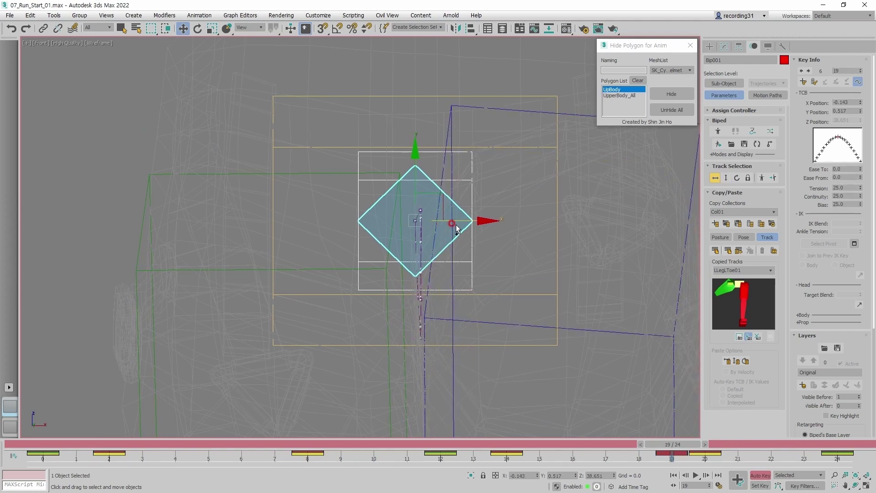
{"action": "key", "text": "period"}
{"action": "left_click_drag", "start_coordinate": [474, 212], "coordinate": [499, 211]}
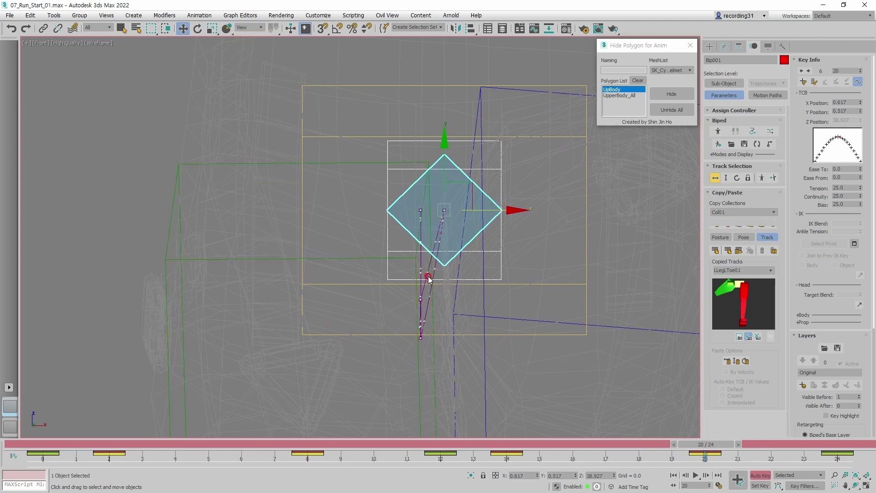
{"action": "key", "text": "ctrl+z"}
{"action": "scroll", "coordinate": [431, 265], "scroll_direction": "down", "scroll_amount": 3}
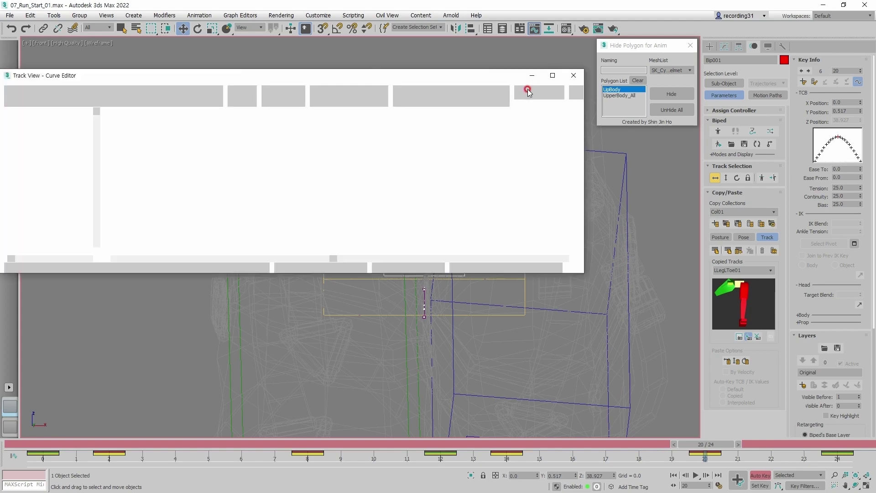
Step: Open the Curve Editor for the center of mass and place it above the hips in the front view
{"action": "left_click_drag", "start_coordinate": [476, 81], "coordinate": [483, 82]}
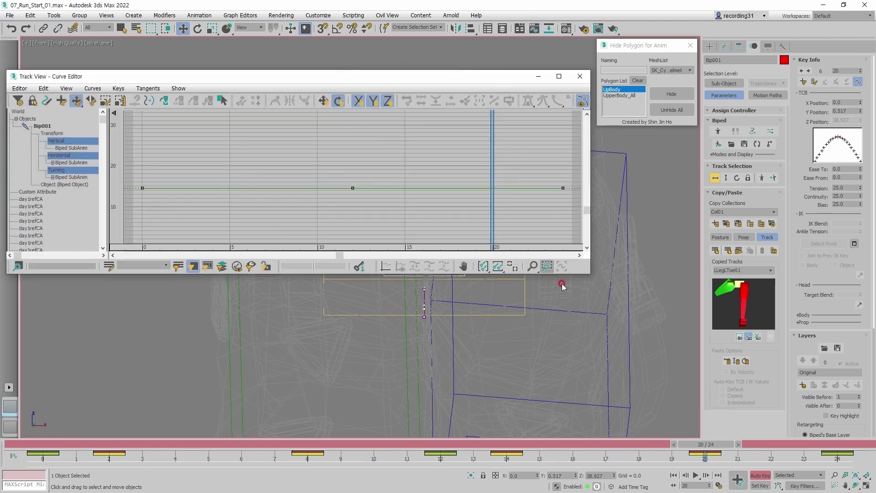
{"action": "scroll", "coordinate": [543, 332], "scroll_direction": "down", "scroll_amount": 5}
{"action": "middle_click_drag", "start_coordinate": [543, 332], "coordinate": [536, 337]}
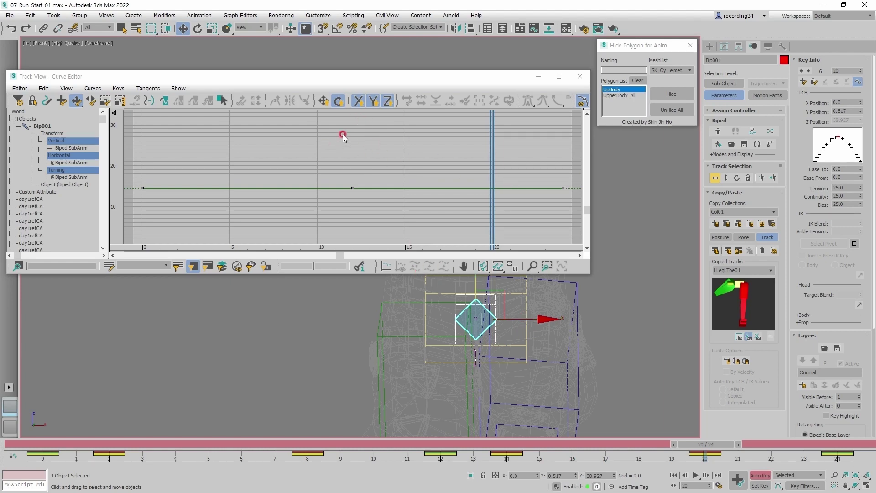
{"action": "left_click", "coordinate": [324, 102]}
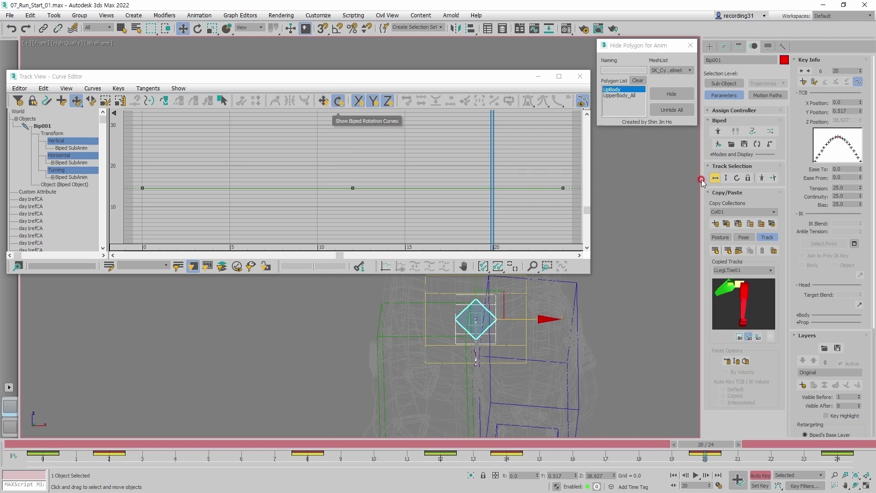
{"action": "left_click", "coordinate": [730, 179]}
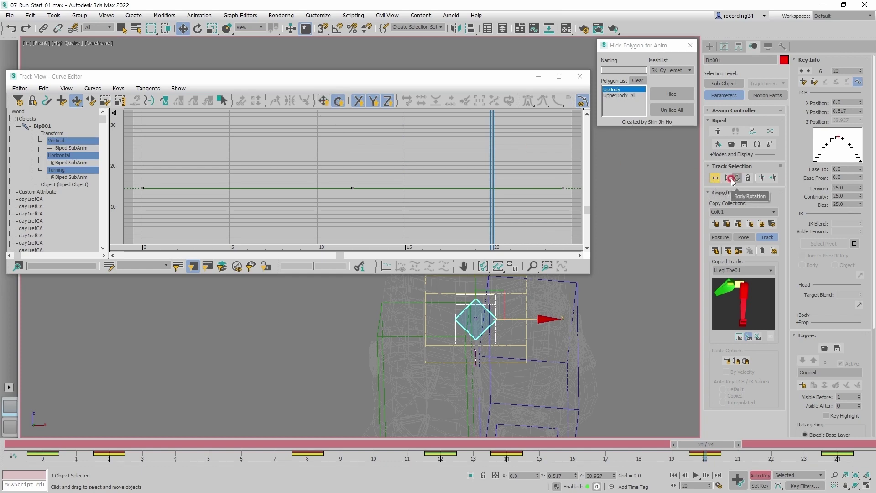
{"action": "left_click", "coordinate": [324, 102]}
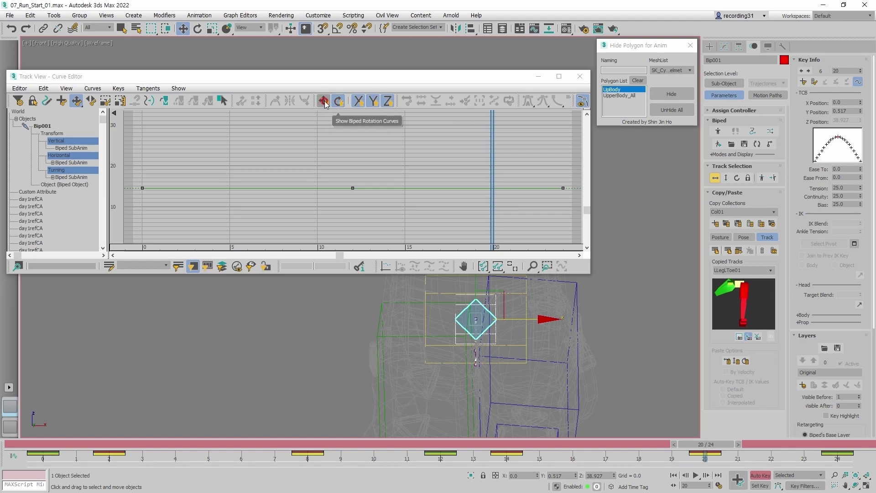
{"action": "left_click", "coordinate": [460, 297]}
{"action": "left_click", "coordinate": [325, 102]}
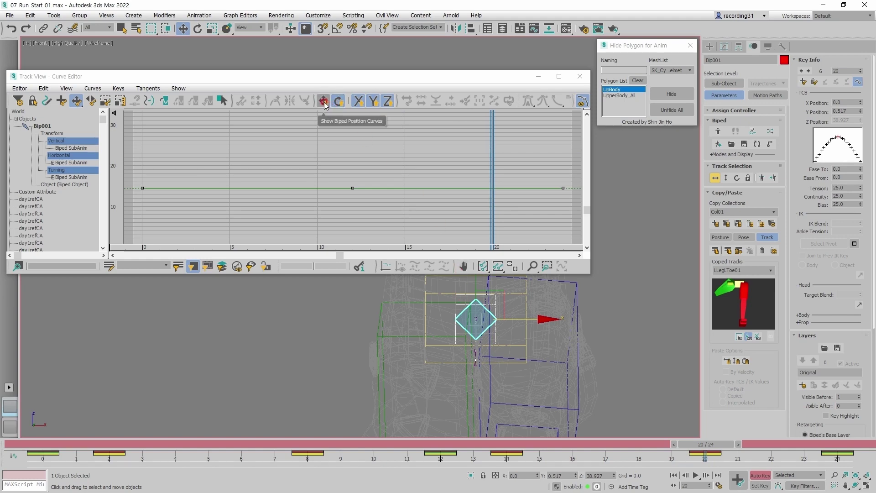
Step: Show the biped position curves and frame the center of mass's Vertical track in the graph
{"action": "left_click", "coordinate": [59, 142]}
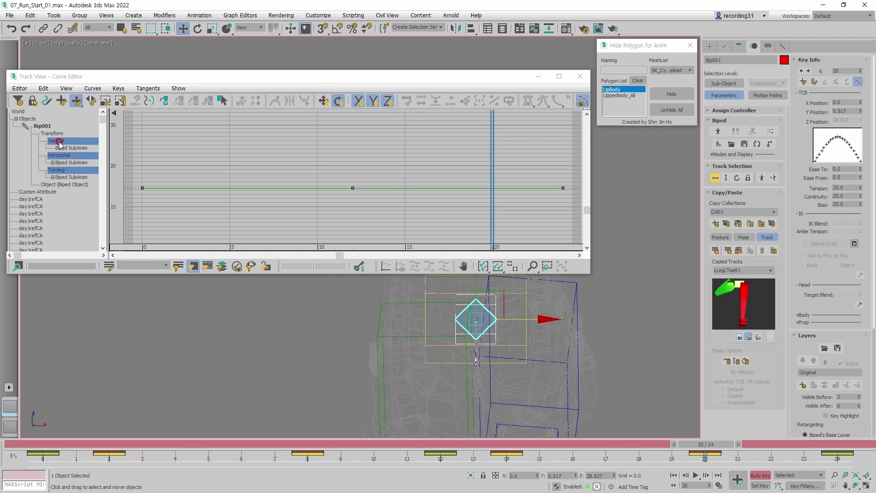
{"action": "left_click", "coordinate": [323, 101]}
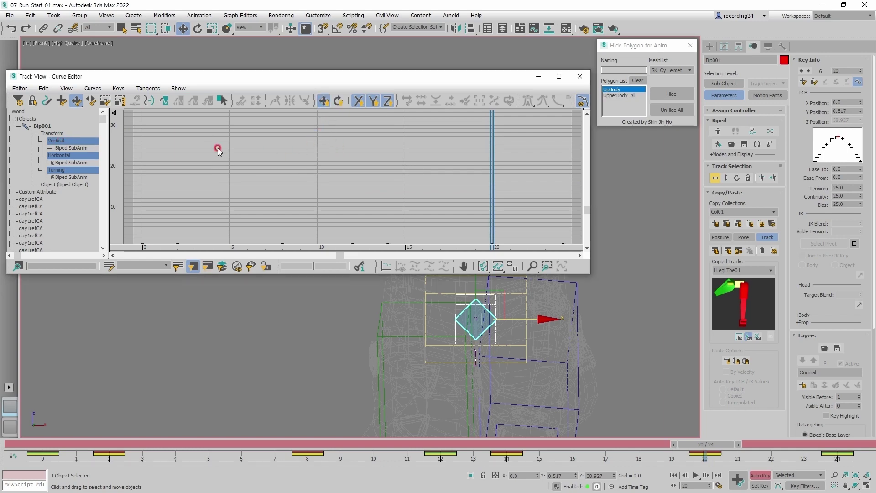
{"action": "left_click", "coordinate": [61, 143]}
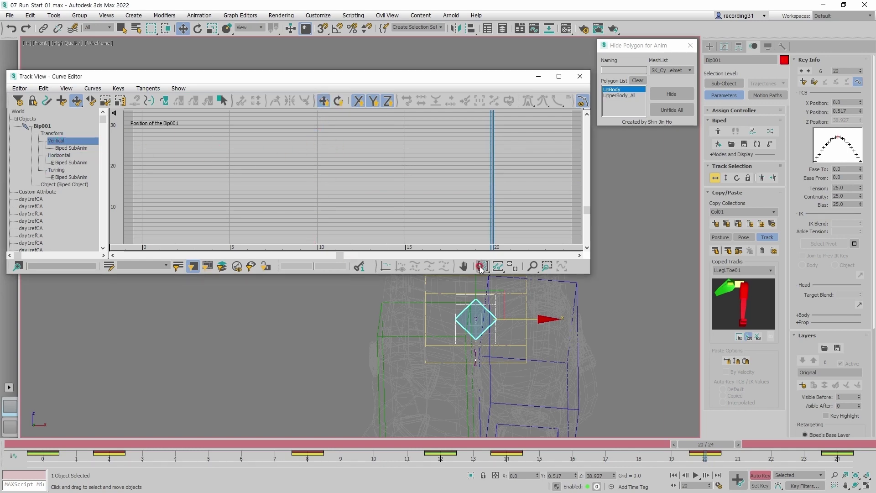
{"action": "left_click", "coordinate": [513, 266]}
{"action": "left_click", "coordinate": [484, 179]}
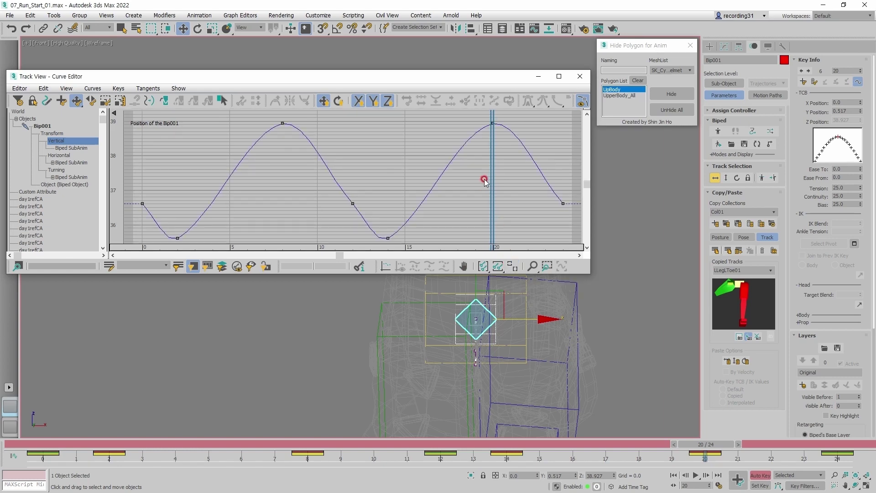
{"action": "middle_click_drag", "start_coordinate": [484, 181], "coordinate": [456, 194], "text": "ctrl+alt"}
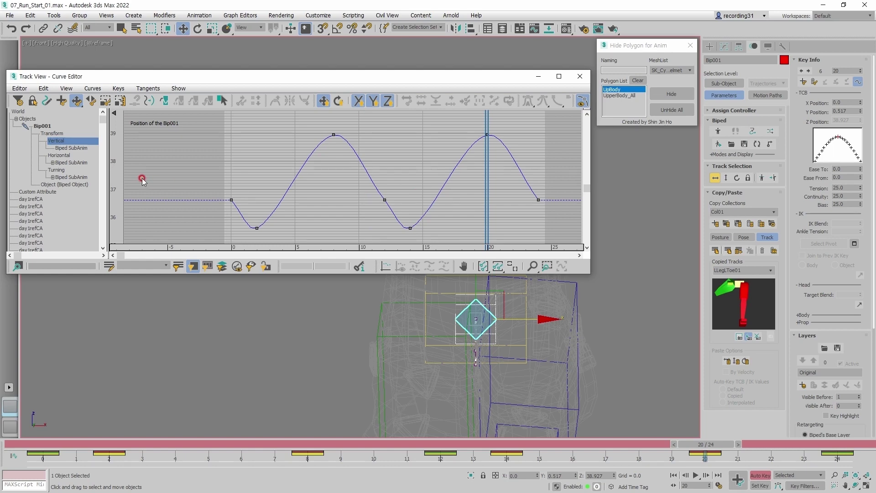
Step: Compare the center of mass's Horizontal position track with its Vertical curve, ending with the Vertical curve framed
{"action": "left_click", "coordinate": [63, 156]}
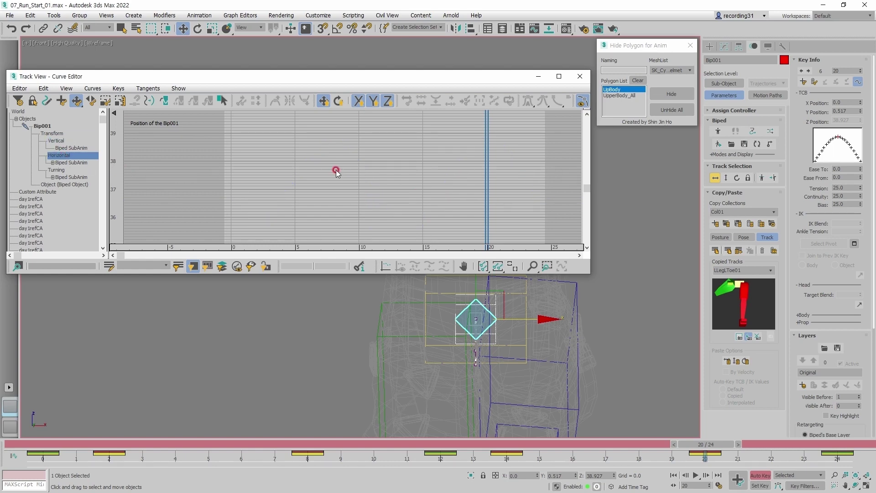
{"action": "left_click", "coordinate": [512, 267]}
{"action": "middle_click_drag", "start_coordinate": [432, 177], "coordinate": [342, 174]}
{"action": "left_click", "coordinate": [61, 141]}
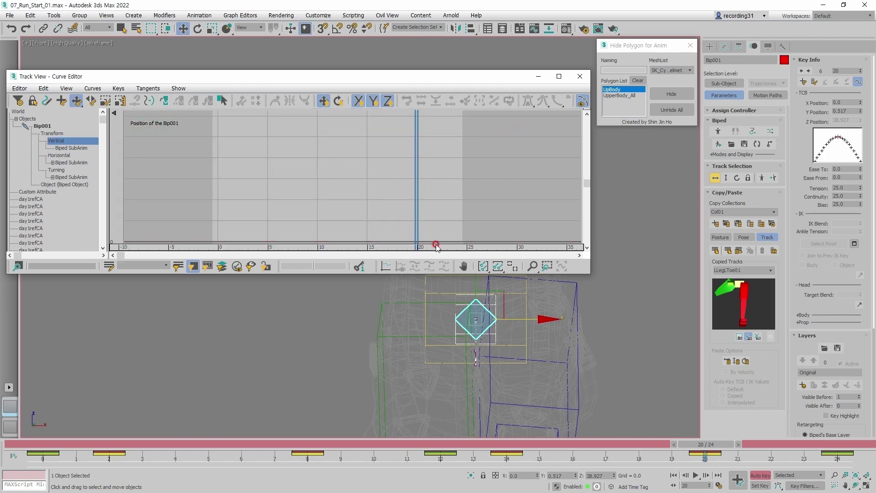
{"action": "left_click", "coordinate": [512, 266]}
{"action": "scroll", "coordinate": [401, 180], "scroll_direction": "up", "scroll_amount": 2}
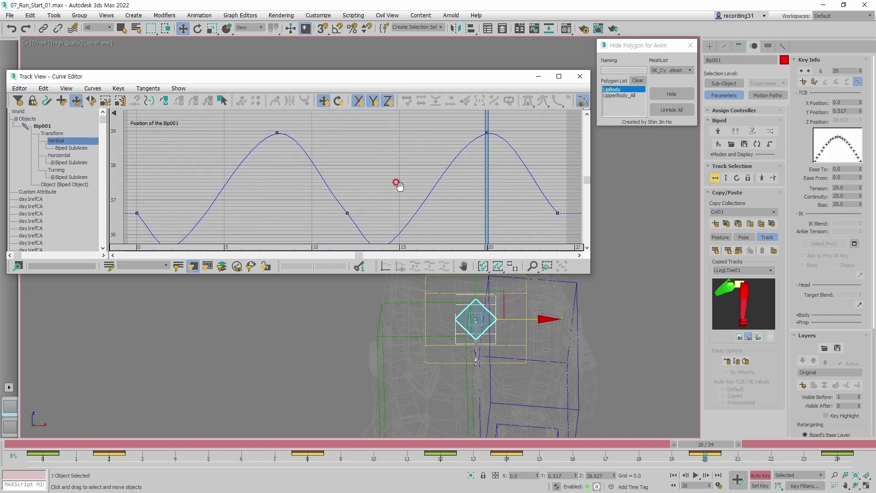
{"action": "scroll", "coordinate": [398, 185], "scroll_direction": "down", "scroll_amount": 2}
{"action": "scroll", "coordinate": [520, 333], "scroll_direction": "down", "scroll_amount": 3}
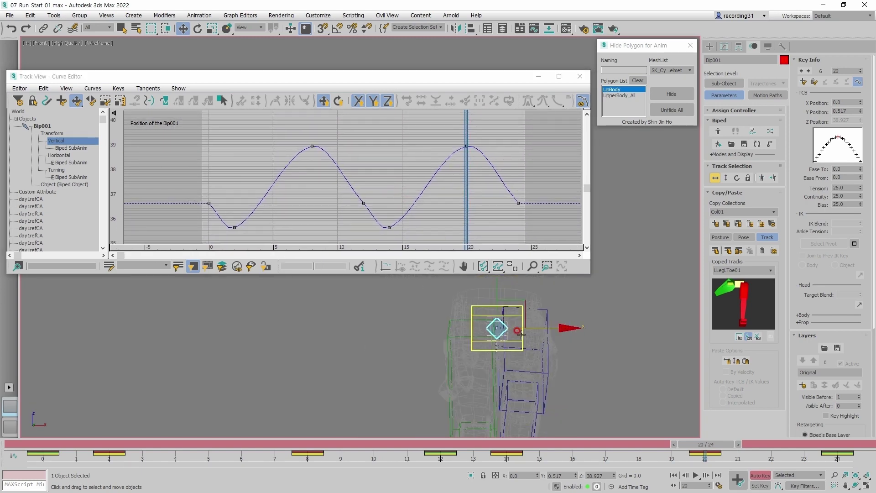
Step: Shorten the Curve Editor window and play the loop in the shaded right view, stopping at frame 14
{"action": "key", "text": "r"}
{"action": "left_click_drag", "start_coordinate": [583, 273], "coordinate": [583, 232]}
{"action": "key", "text": "F3"}
{"action": "scroll", "coordinate": [564, 282], "scroll_direction": "down", "scroll_amount": 5}
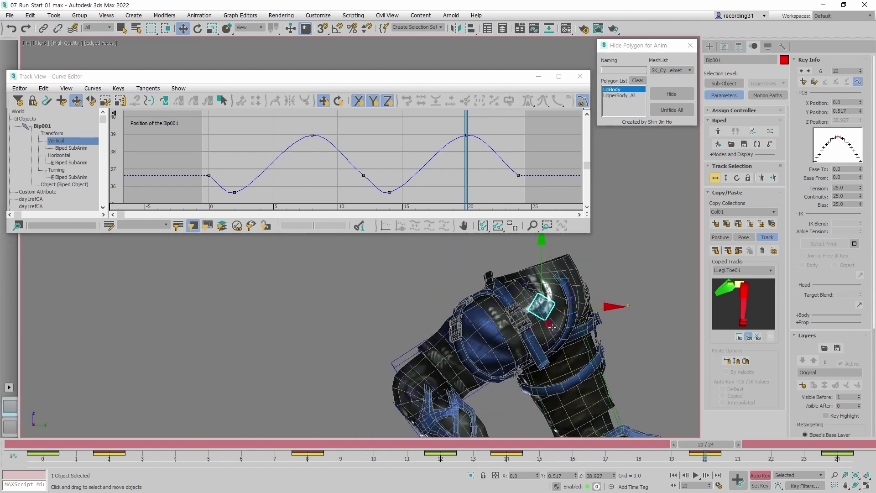
{"action": "middle_click_drag", "start_coordinate": [484, 295], "coordinate": [484, 296]}
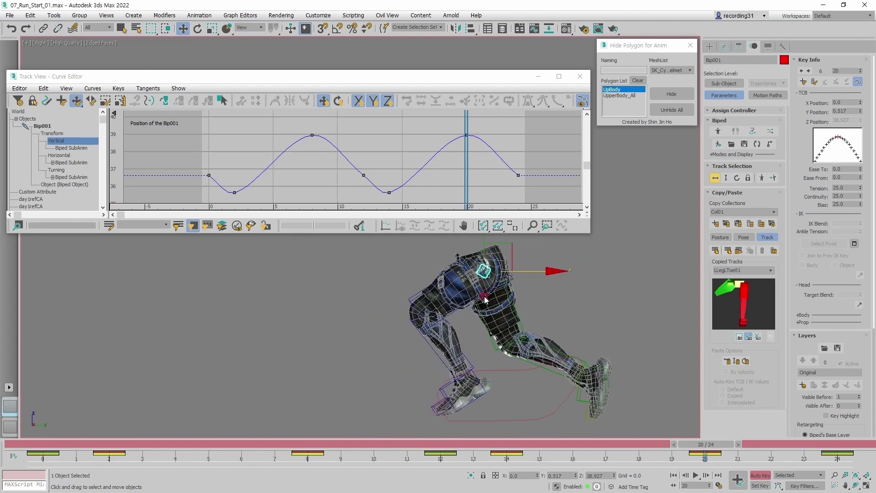
{"action": "key", "text": "slash"}
{"action": "key", "text": "slash"}
{"action": "left_click_drag", "start_coordinate": [523, 445], "coordinate": [507, 419]}
Step: Raise all Vertical position keys of the center of mass together by about 0.5 units
{"action": "left_click", "coordinate": [376, 149]}
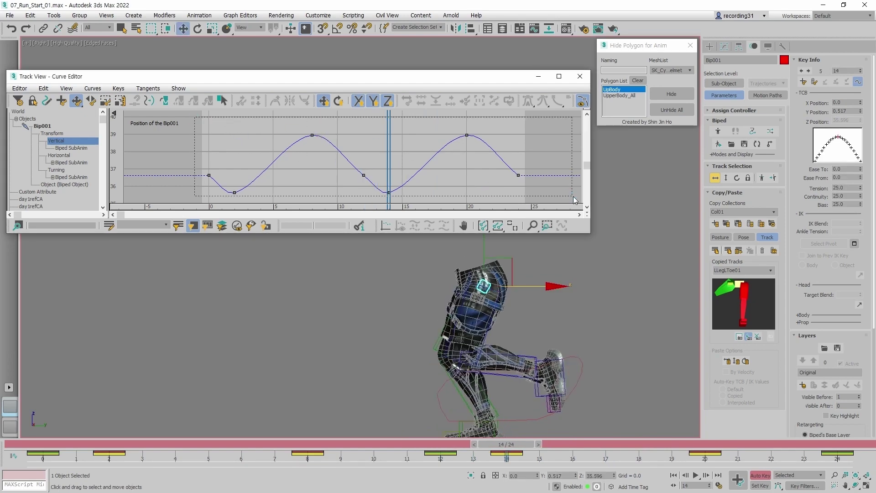
{"action": "left_click", "coordinate": [491, 185]}
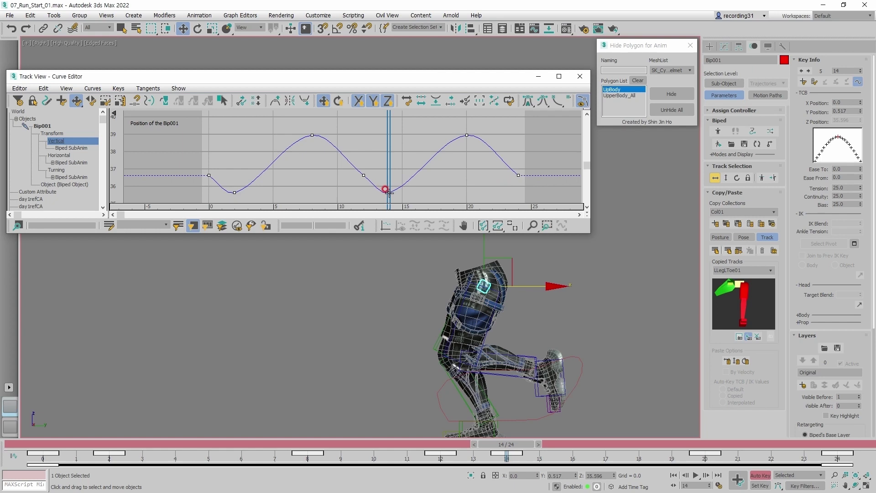
{"action": "mouse_move", "coordinate": [388, 192]}
{"action": "left_mouse_down"}
{"action": "mouse_move", "coordinate": [448, 163]}
{"action": "mouse_move", "coordinate": [465, 166]}
{"action": "mouse_move", "coordinate": [210, 168]}
{"action": "mouse_move", "coordinate": [350, 176]}
{"action": "mouse_move", "coordinate": [299, 146]}
{"action": "mouse_move", "coordinate": [311, 137]}
{"action": "left_mouse_up"}
{"action": "left_click", "coordinate": [294, 121]}
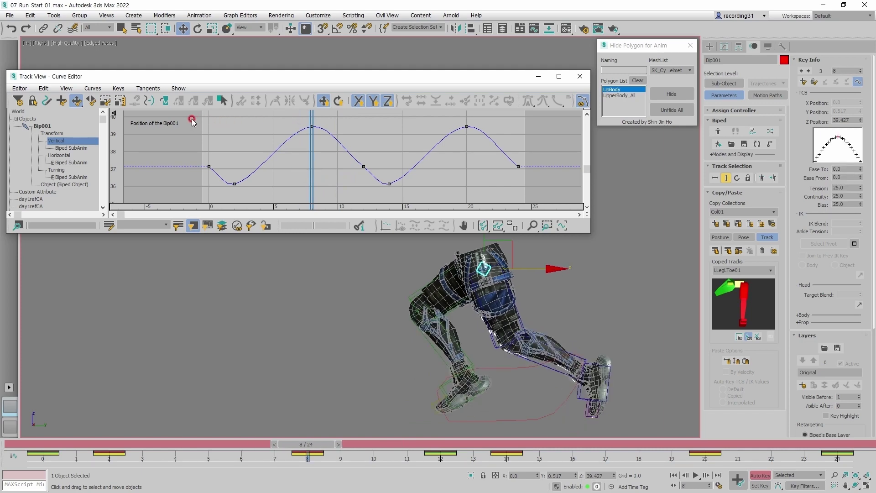
Step: Raise all Vertical position keys together again until the frame 8 peak reaches about 40
{"action": "left_click_drag", "start_coordinate": [192, 120], "coordinate": [553, 202]}
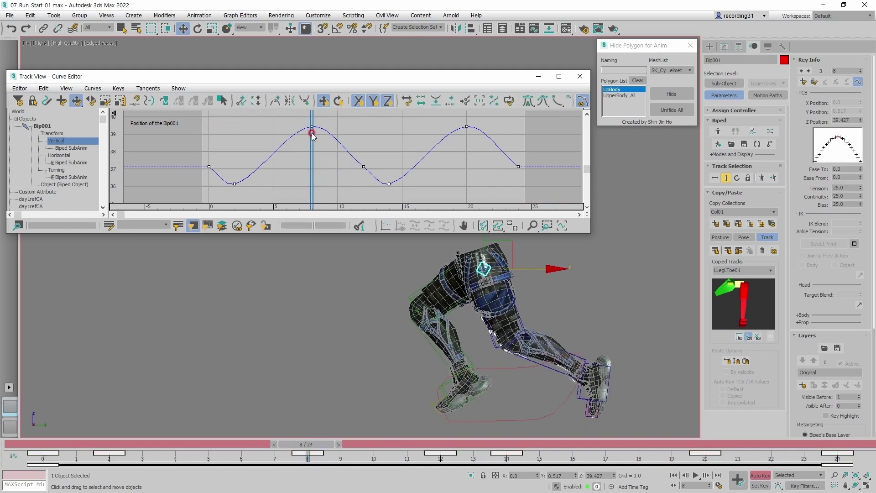
{"action": "middle_click_drag", "start_coordinate": [312, 130], "coordinate": [312, 148], "text": "ctrl+alt"}
{"action": "left_click_drag", "start_coordinate": [311, 142], "coordinate": [307, 129]}
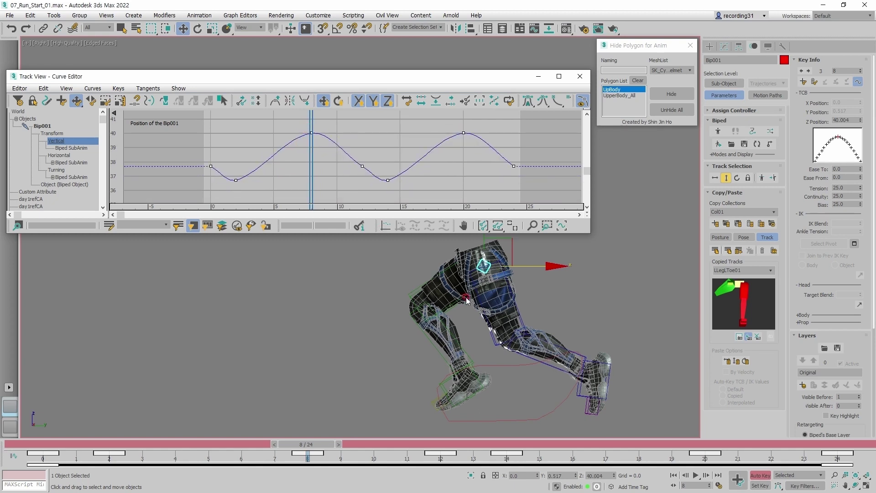
Step: Undo the last raise of the center of mass's Vertical position keys
{"action": "left_click", "coordinate": [600, 357]}
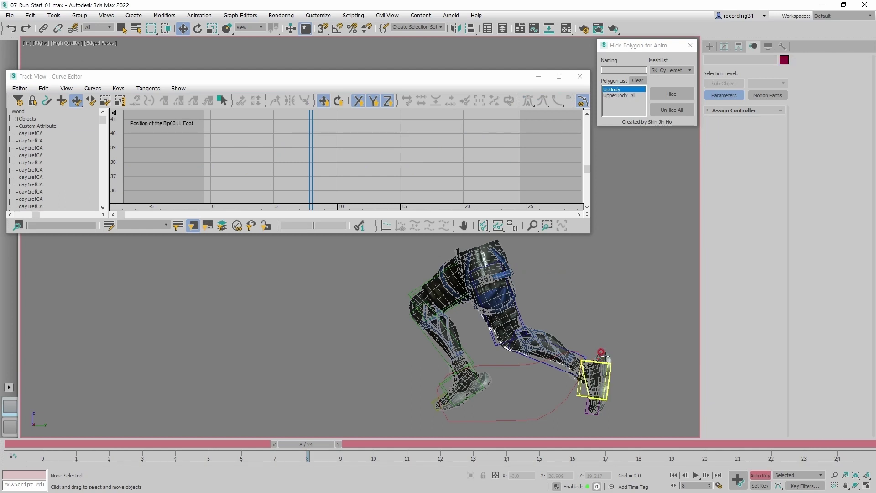
{"action": "key", "text": "ctrl+z"}
{"action": "middle_click_drag", "start_coordinate": [582, 310], "coordinate": [535, 289]}
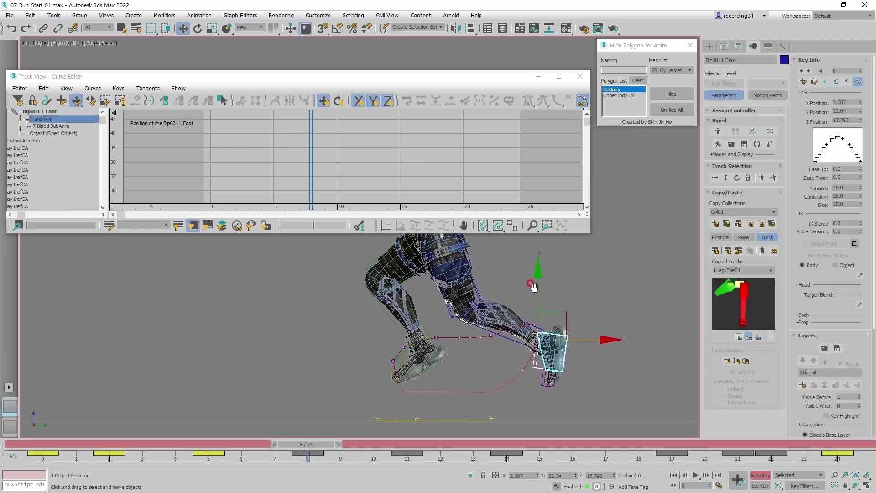
{"action": "left_click", "coordinate": [560, 324]}
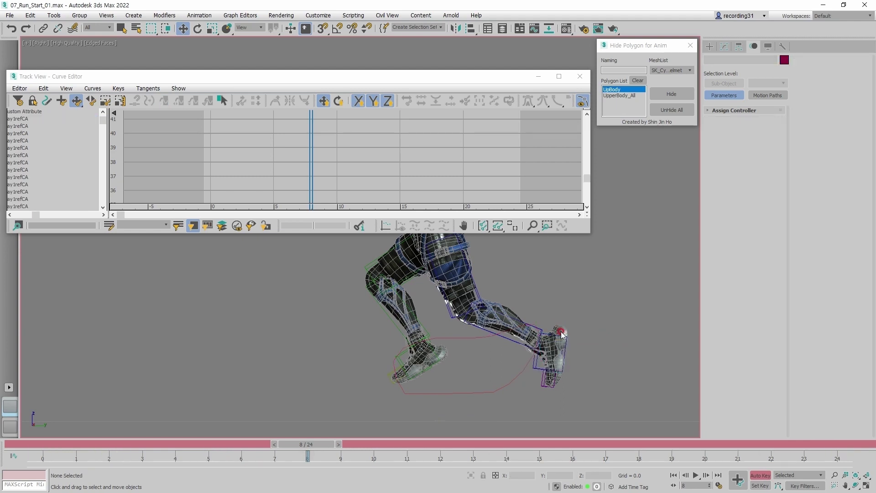
{"action": "left_click", "coordinate": [563, 342]}
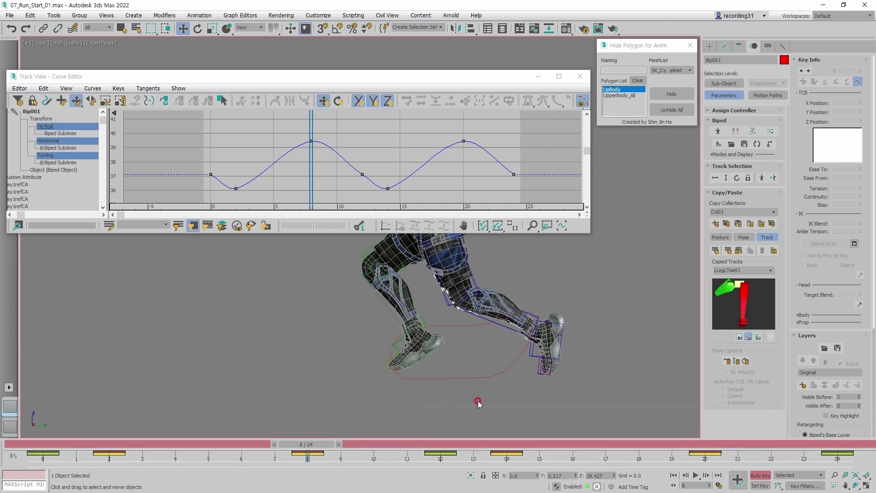
{"action": "scroll", "coordinate": [449, 332], "scroll_direction": "down", "scroll_amount": 3}
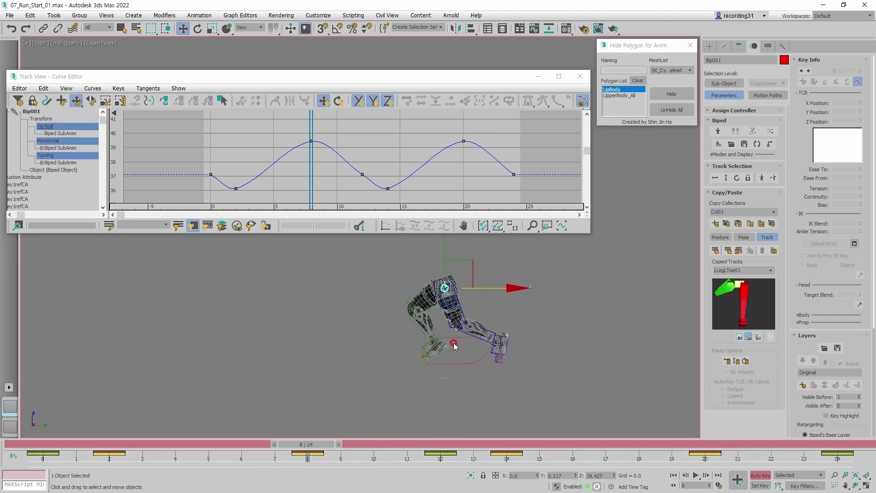
Step: Examine the left foot's trajectory through frames 5 to 12 and play the loop, stopping at frame 21
{"action": "left_click", "coordinate": [494, 352]}
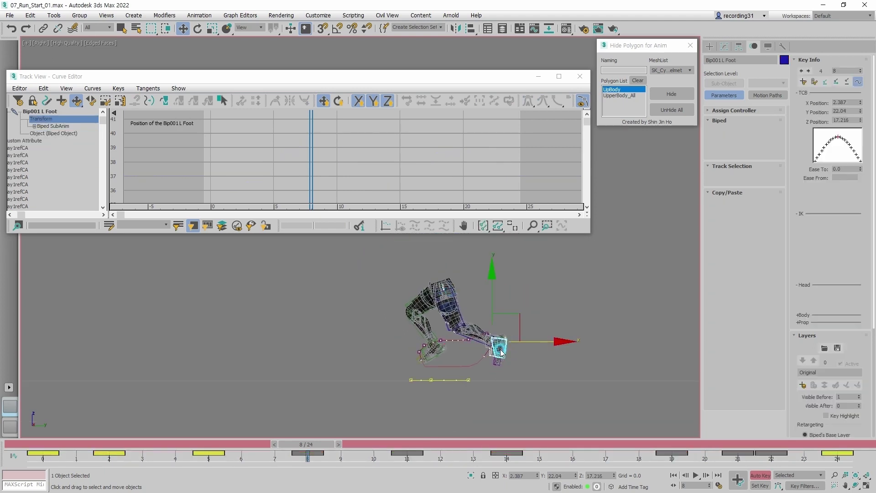
{"action": "key", "text": "comma"}
{"action": "key", "text": "comma"}
{"action": "key", "text": "comma"}
{"action": "key", "text": "period"}
{"action": "key", "text": "period"}
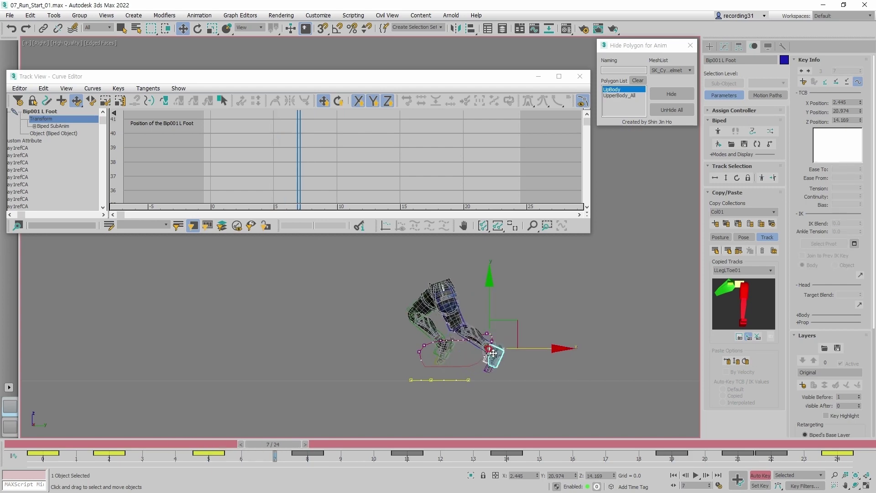
{"action": "key", "text": "period"}
{"action": "key", "text": "period"}
{"action": "key", "text": "period"}
{"action": "key", "text": "period"}
{"action": "key", "text": "period"}
{"action": "key", "text": "period"}
{"action": "key", "text": "period"}
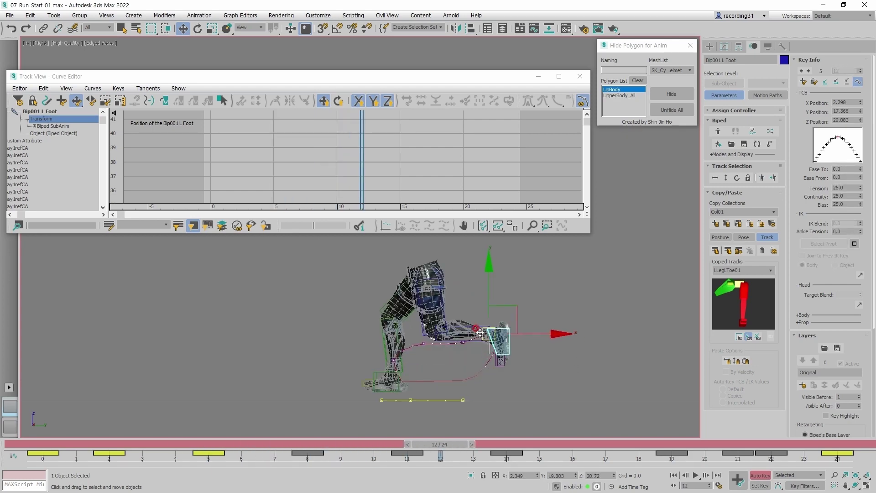
{"action": "key", "text": "slash"}
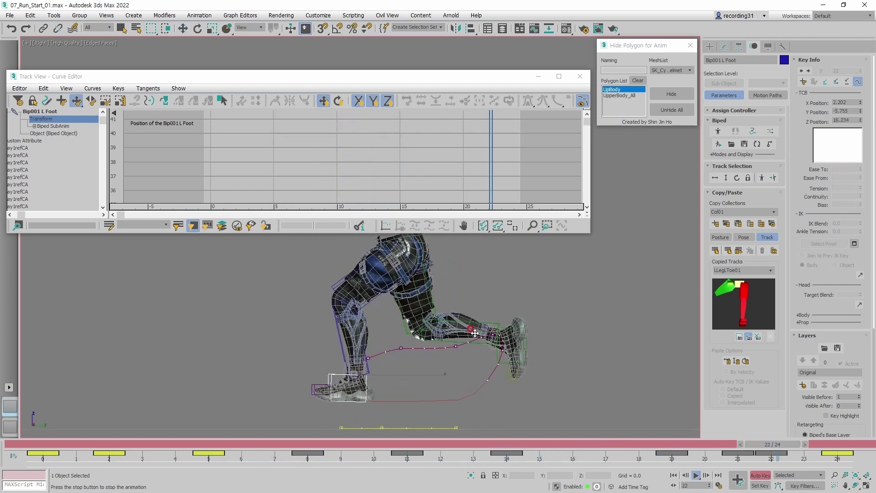
{"action": "key", "text": "slash"}
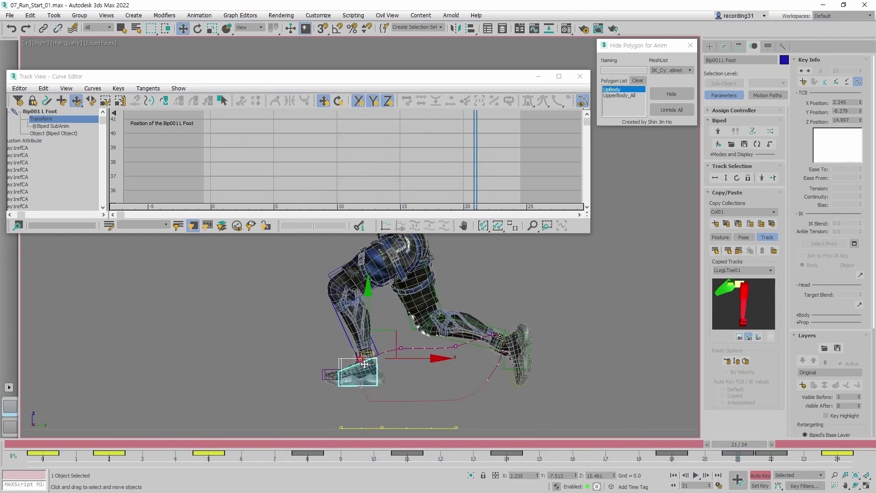
Step: Turn off the left foot's trajectory key display and scrub from frame 0 to frame 8
{"action": "left_click", "coordinate": [323, 447]}
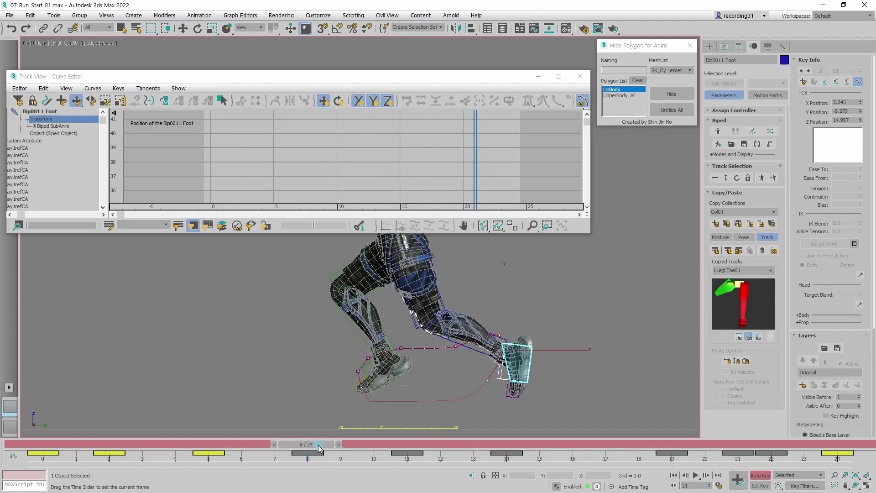
{"action": "left_click_drag", "start_coordinate": [318, 448], "coordinate": [150, 422]}
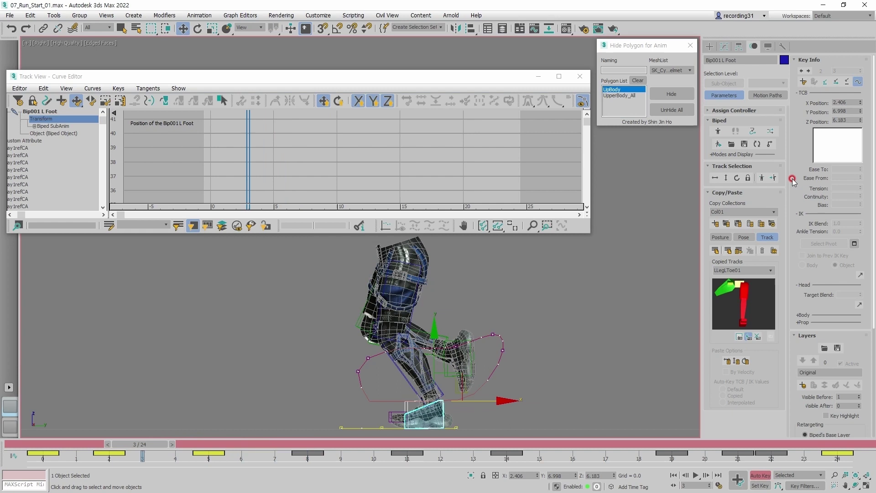
{"action": "left_click", "coordinate": [858, 83]}
{"action": "left_click", "coordinate": [36, 446]}
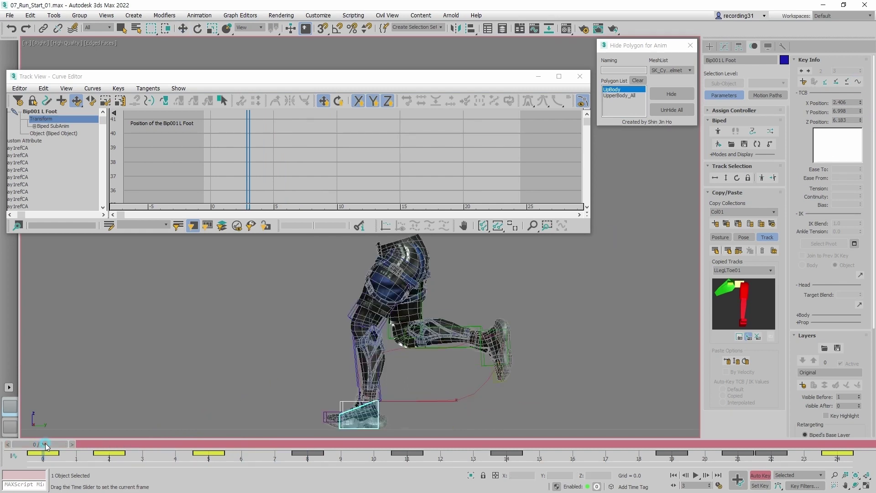
{"action": "key", "text": "w"}
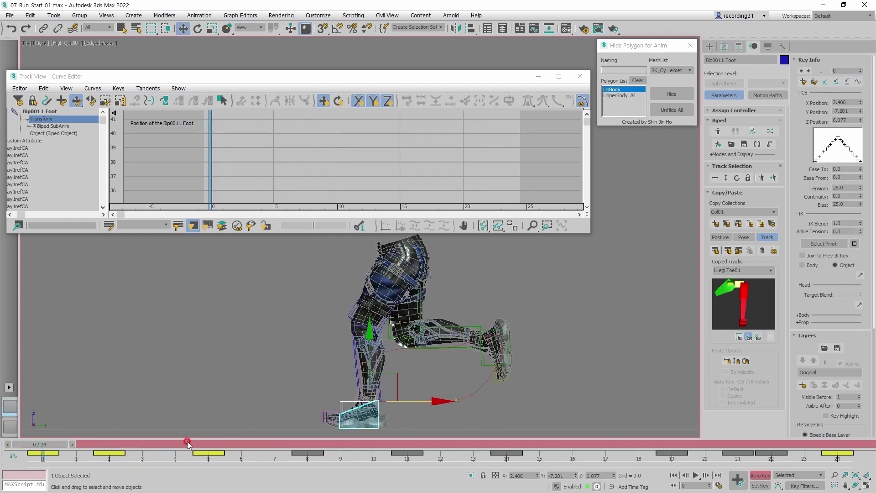
{"action": "left_click_drag", "start_coordinate": [59, 448], "coordinate": [310, 468]}
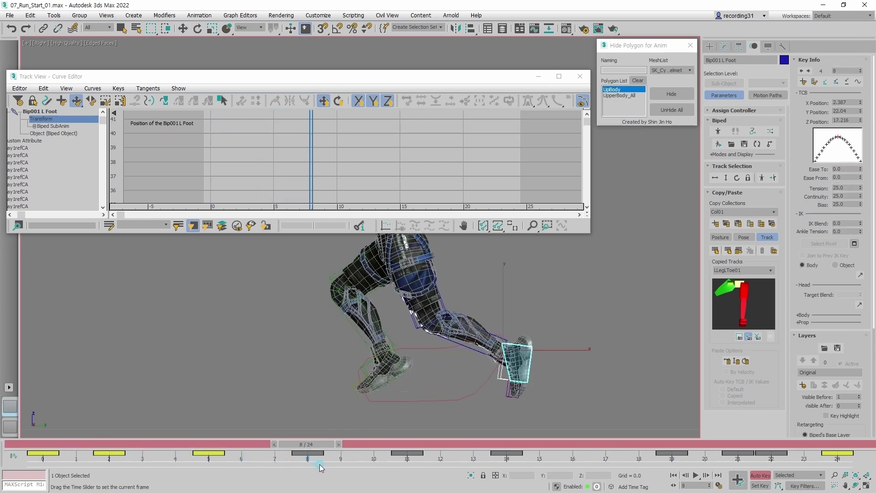
Step: Examine the left thigh's swing and the foot's push-off back and forth between frames 1 and 8, ending at frame 8
{"action": "key", "text": "comma"}
{"action": "key", "text": "comma"}
{"action": "key", "text": "comma"}
{"action": "key", "text": "comma"}
{"action": "key", "text": "comma"}
{"action": "key", "text": "comma"}
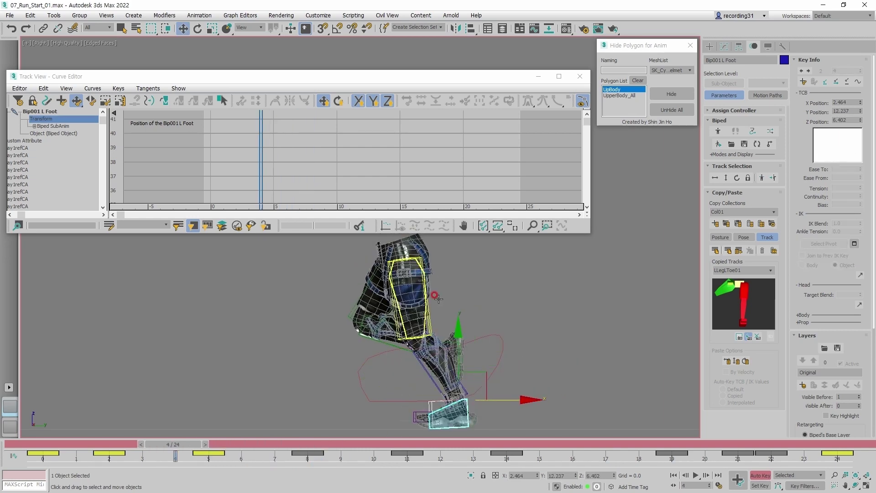
{"action": "left_click", "coordinate": [423, 314]}
{"action": "key", "text": "comma"}
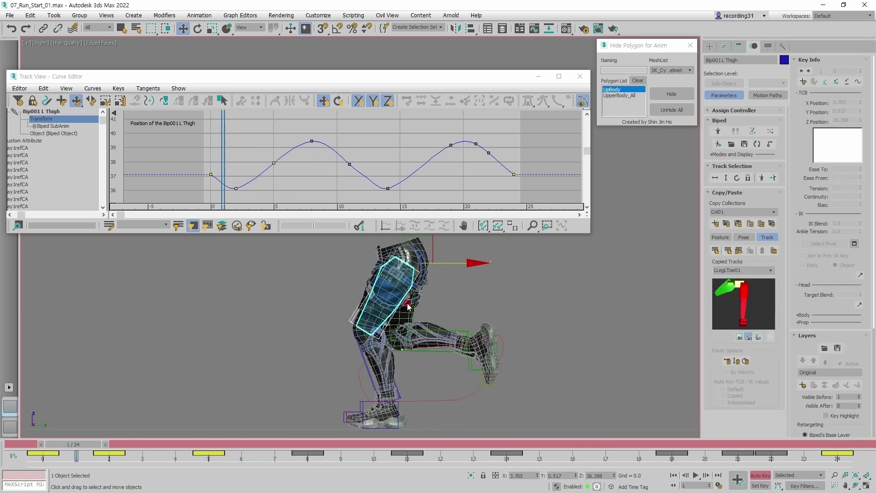
{"action": "key", "text": "period"}
{"action": "key", "text": "period"}
{"action": "key", "text": "period"}
{"action": "key", "text": "period"}
{"action": "key", "text": "period"}
{"action": "key", "text": "period"}
{"action": "key", "text": "period"}
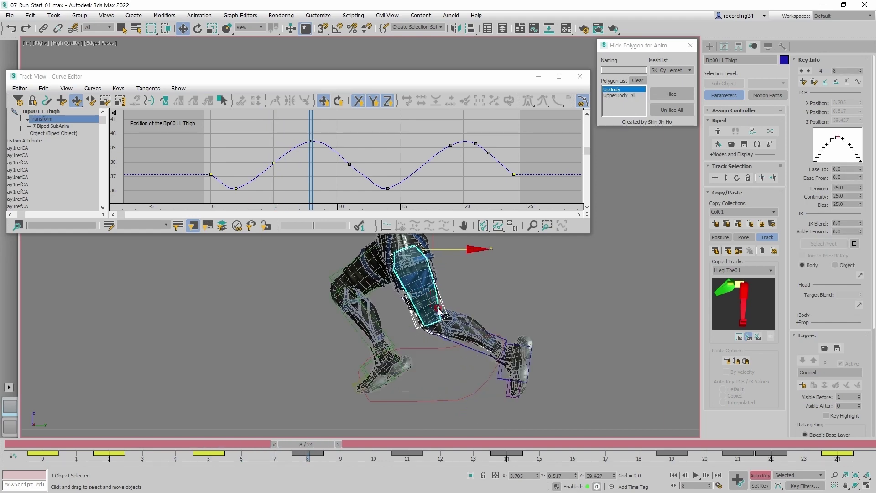
{"action": "key", "text": "comma"}
{"action": "key", "text": "comma"}
{"action": "key", "text": "comma"}
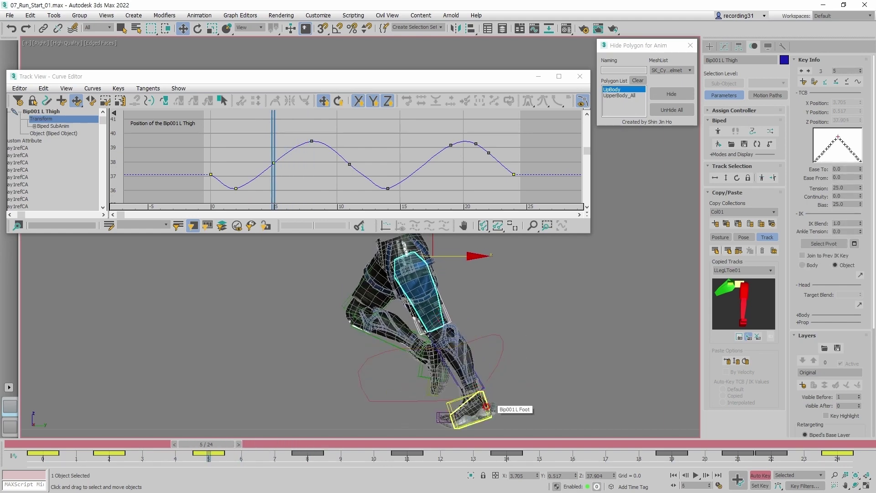
{"action": "key", "text": "comma"}
{"action": "key", "text": "comma"}
{"action": "key", "text": "comma"}
{"action": "key", "text": "period"}
{"action": "key", "text": "period"}
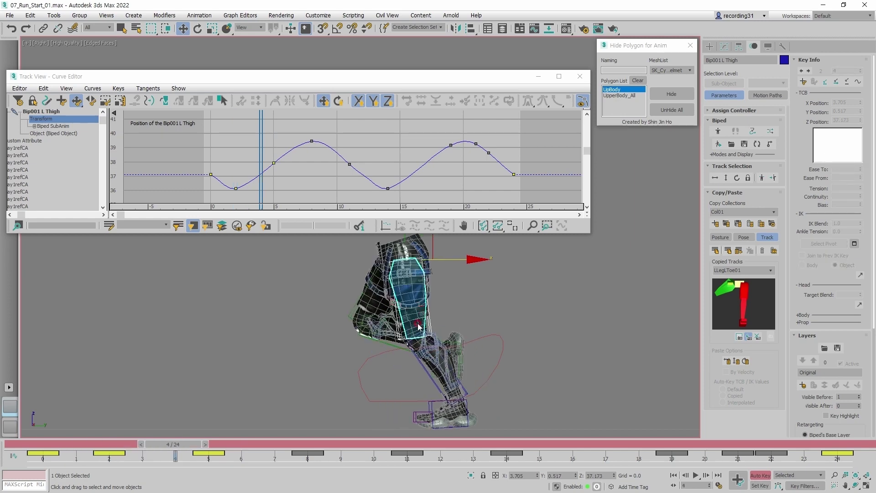
{"action": "key", "text": "comma"}
{"action": "key", "text": "comma"}
{"action": "key", "text": "comma"}
{"action": "key", "text": "period"}
{"action": "key", "text": "period"}
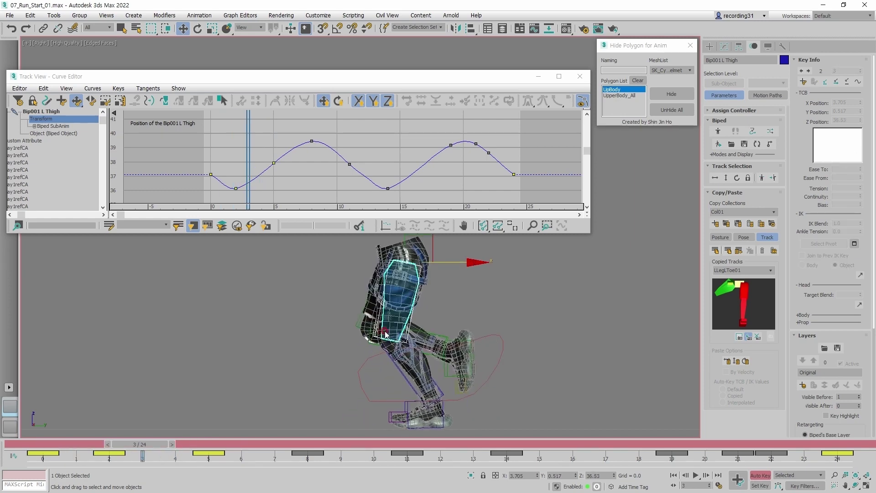
{"action": "key", "text": "period"}
{"action": "key", "text": "period"}
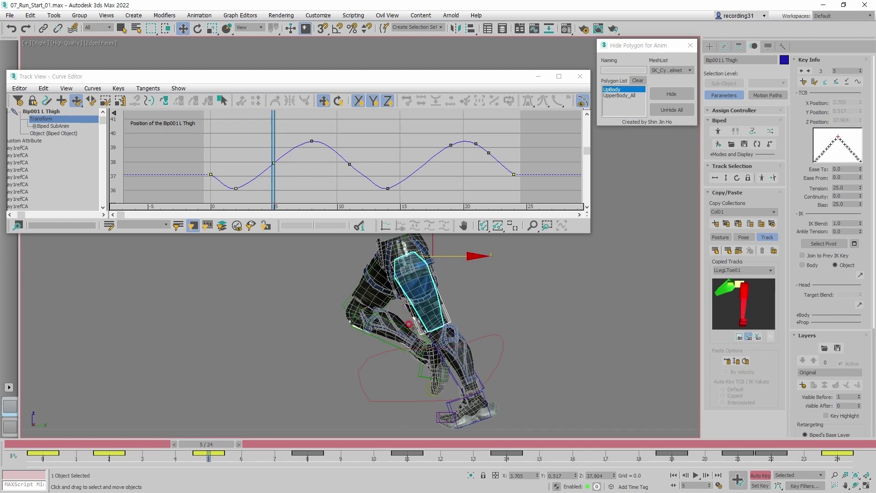
{"action": "key", "text": "period"}
{"action": "key", "text": "period"}
{"action": "key", "text": "period"}
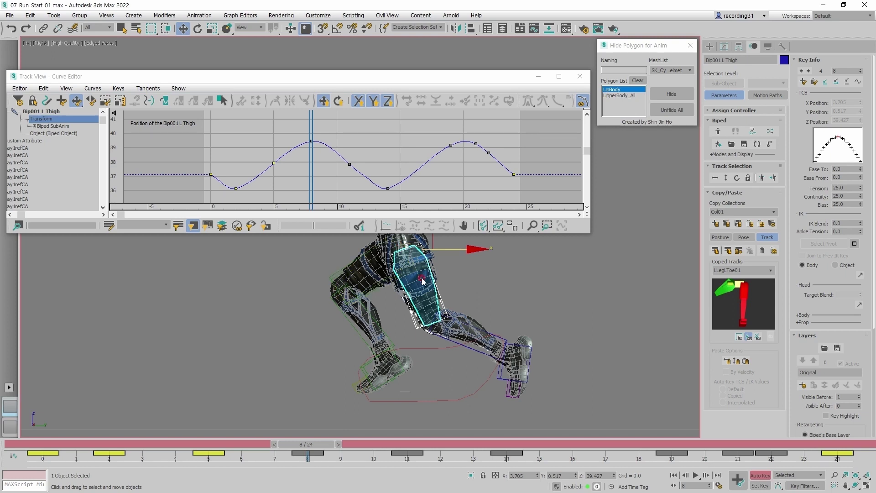
Step: Move the left foot backward at frame 8 to about Y 23.9, Z 16.8, and check the preceding frames
{"action": "left_click", "coordinate": [522, 354]}
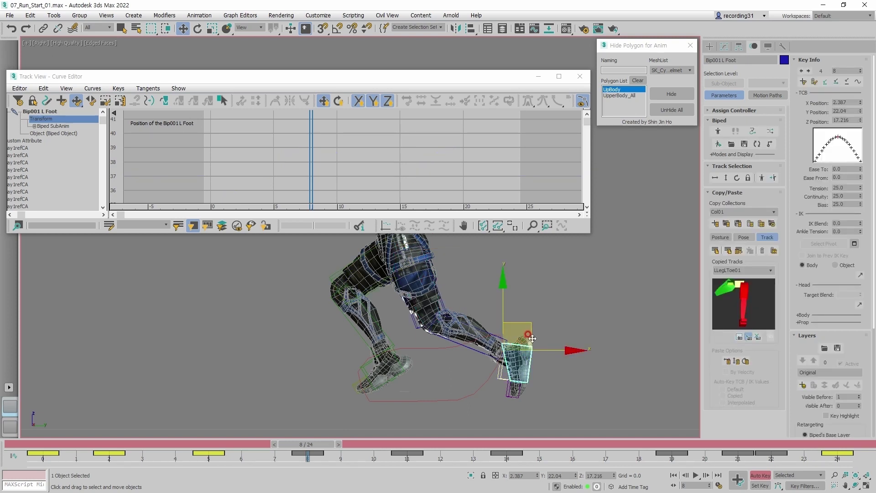
{"action": "left_click", "coordinate": [428, 278]}
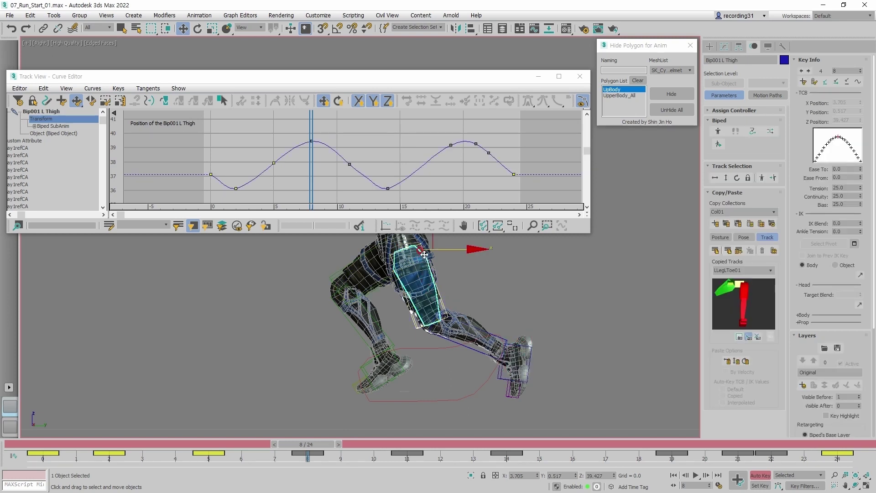
{"action": "left_click", "coordinate": [531, 350]}
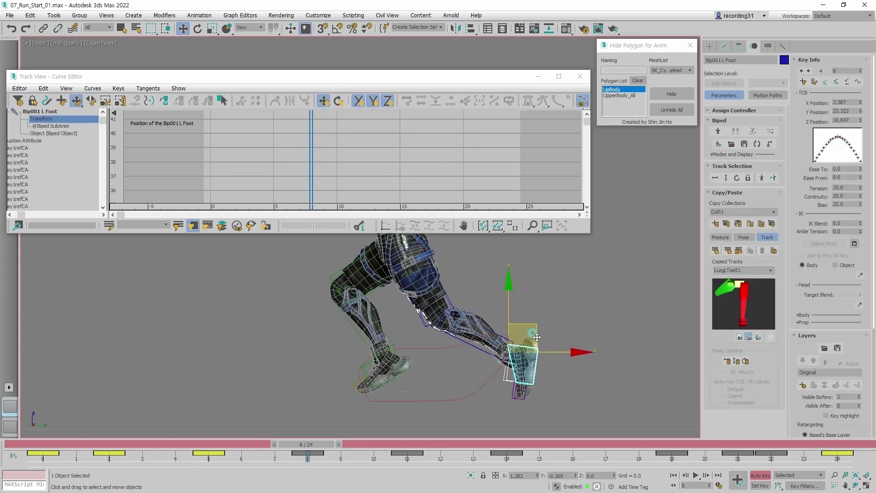
{"action": "key", "text": "comma"}
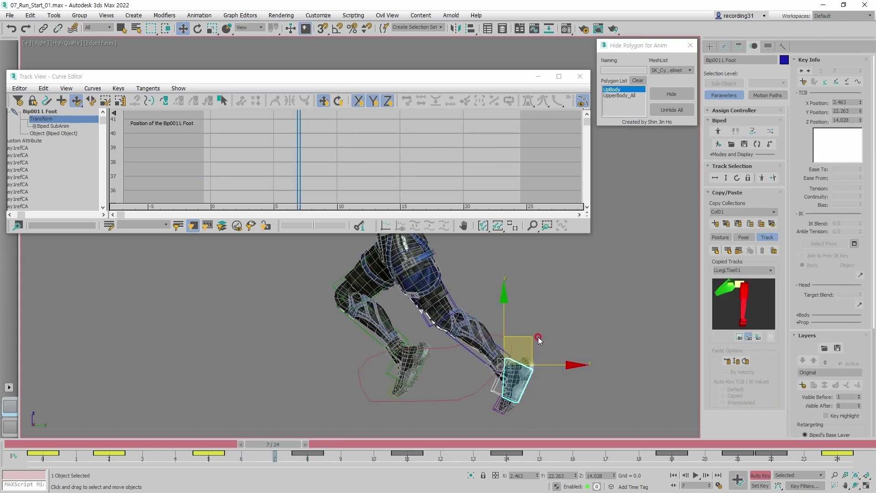
{"action": "key", "text": "comma"}
{"action": "key", "text": "comma"}
{"action": "key", "text": "comma"}
{"action": "key", "text": "comma"}
{"action": "key", "text": "comma"}
{"action": "key", "text": "period"}
{"action": "key", "text": "period"}
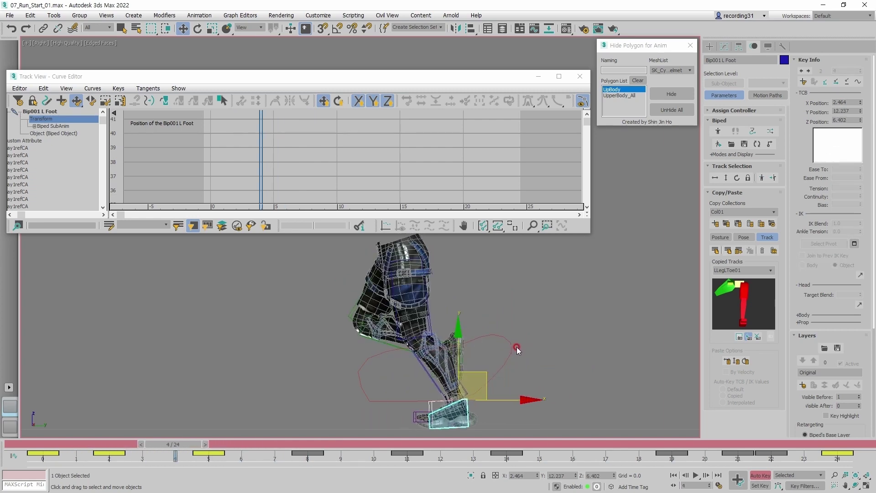
Step: Shift the left foot slightly forward at frame 5 and check the frames before it
{"action": "key", "text": "period"}
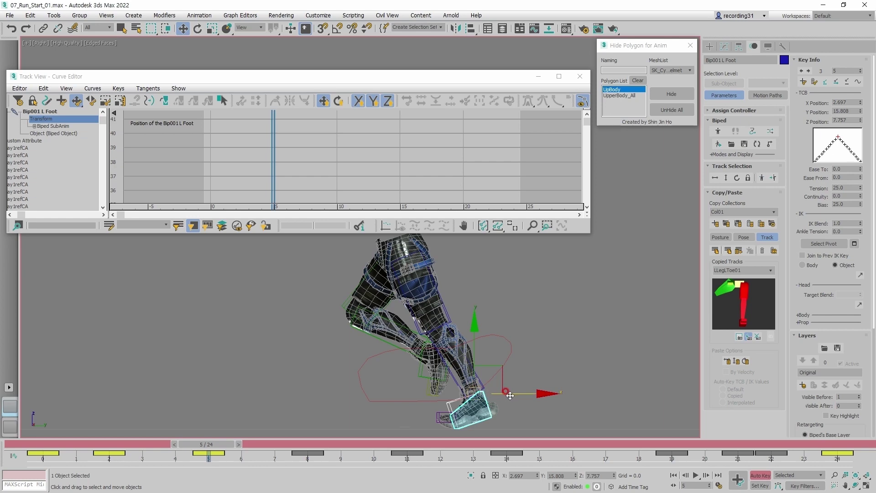
{"action": "key", "text": "comma"}
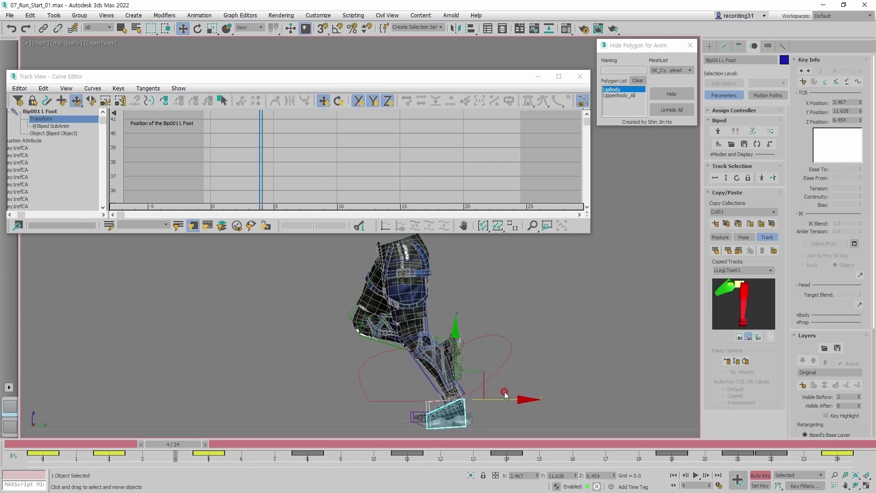
{"action": "key", "text": "comma"}
{"action": "key", "text": "comma"}
{"action": "key", "text": "comma"}
Step: Select the left thigh and review its motion frame by frame between frames 1 and 8
{"action": "left_click", "coordinate": [428, 309]}
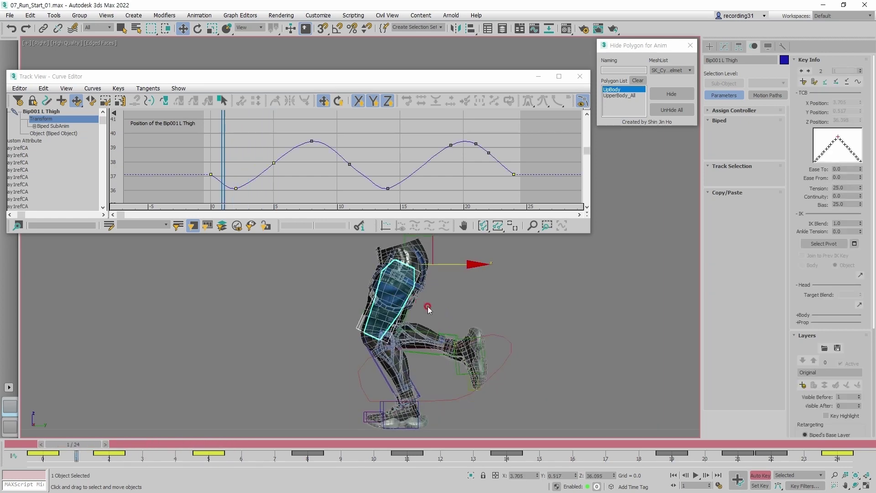
{"action": "key", "text": "period"}
{"action": "key", "text": "period"}
{"action": "key", "text": "period"}
{"action": "key", "text": "period"}
{"action": "key", "text": "period"}
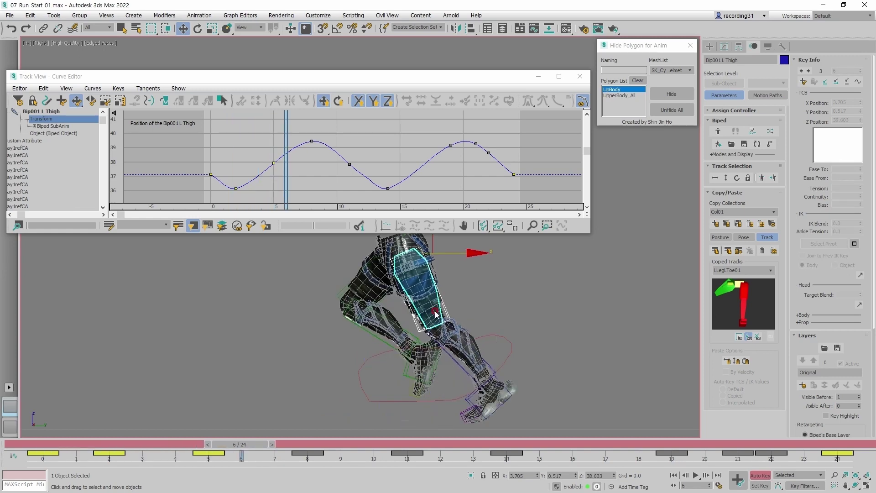
{"action": "key", "text": "period"}
{"action": "key", "text": "period"}
{"action": "key", "text": "period"}
{"action": "key", "text": "comma"}
{"action": "key", "text": "comma"}
{"action": "key", "text": "comma"}
{"action": "key", "text": "comma"}
{"action": "key", "text": "period"}
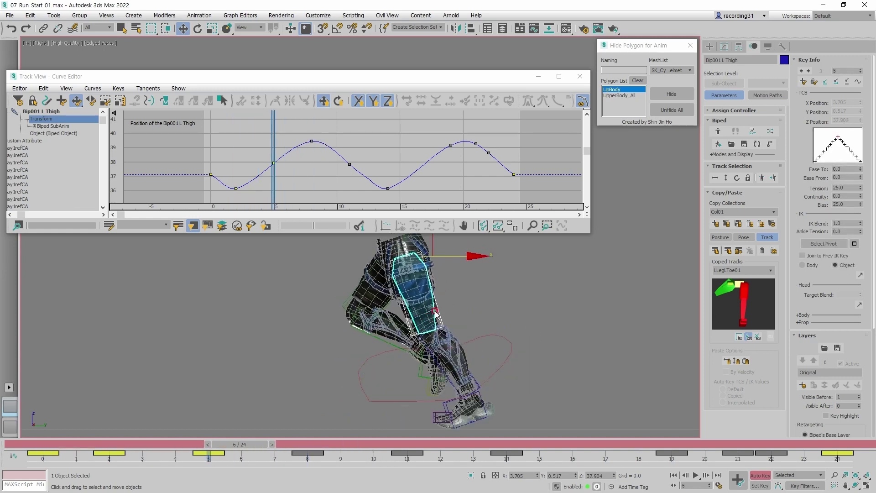
{"action": "key", "text": "period"}
{"action": "key", "text": "period"}
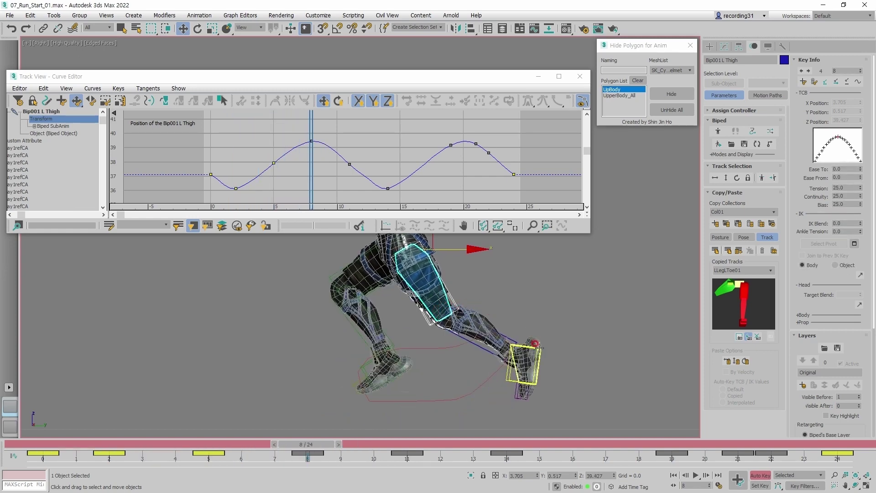
Step: Select the left foot and check its motion frame by frame from frame 8 to frame 11
{"action": "left_click", "coordinate": [540, 348]}
{"action": "middle_click_drag", "start_coordinate": [540, 349], "coordinate": [524, 352]}
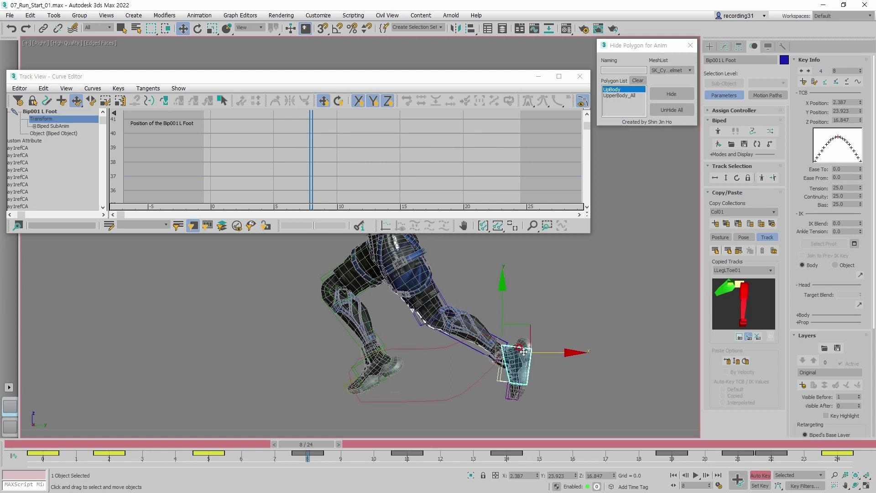
{"action": "key", "text": "period"}
{"action": "key", "text": "comma"}
{"action": "key", "text": "period"}
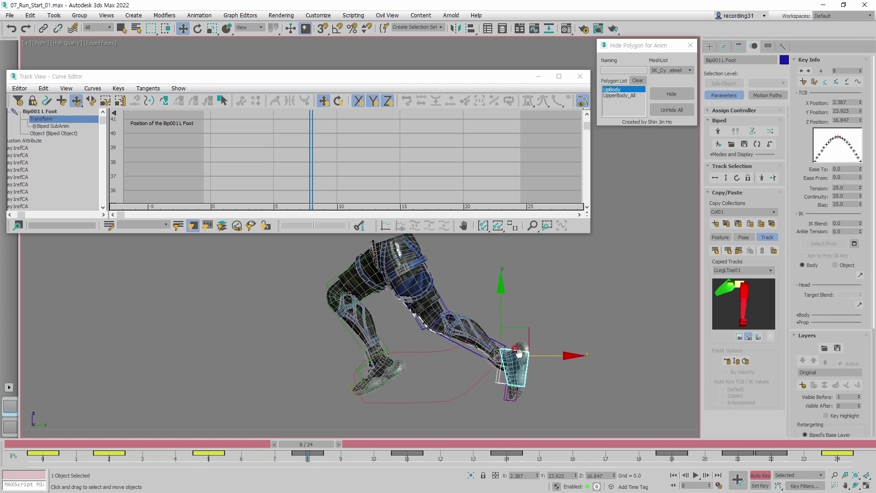
{"action": "key", "text": "period"}
{"action": "key", "text": "period"}
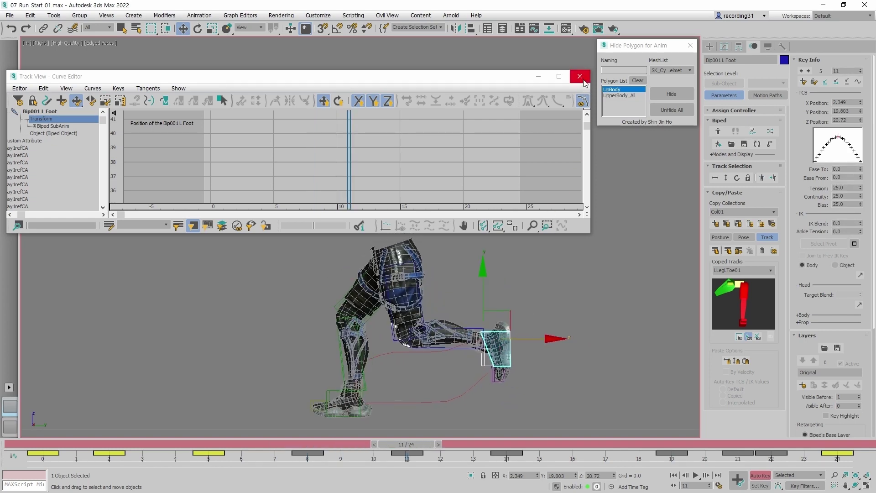
Step: Minimize the Curve Editor and examine the left foot's forward swing frame by frame from frame 11 to frame 22
{"action": "left_click", "coordinate": [540, 77]}
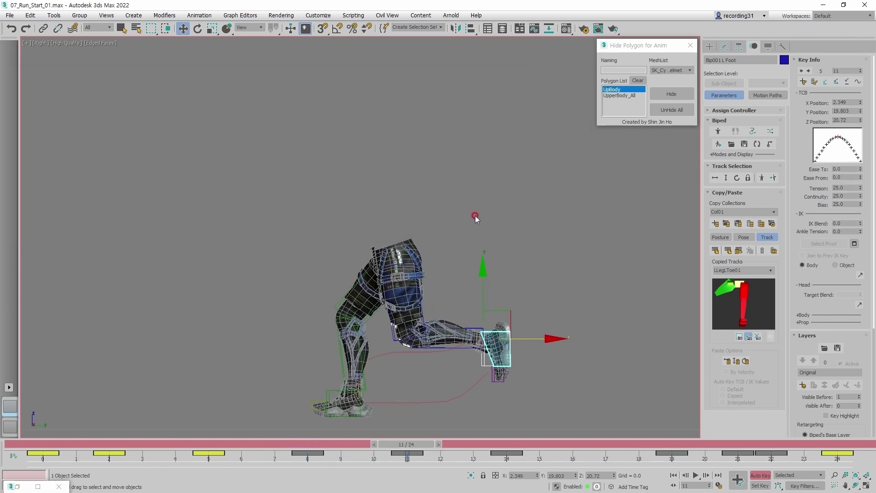
{"action": "middle_click_drag", "start_coordinate": [475, 215], "coordinate": [472, 177]}
{"action": "scroll", "coordinate": [472, 211], "scroll_direction": "up", "scroll_amount": 2}
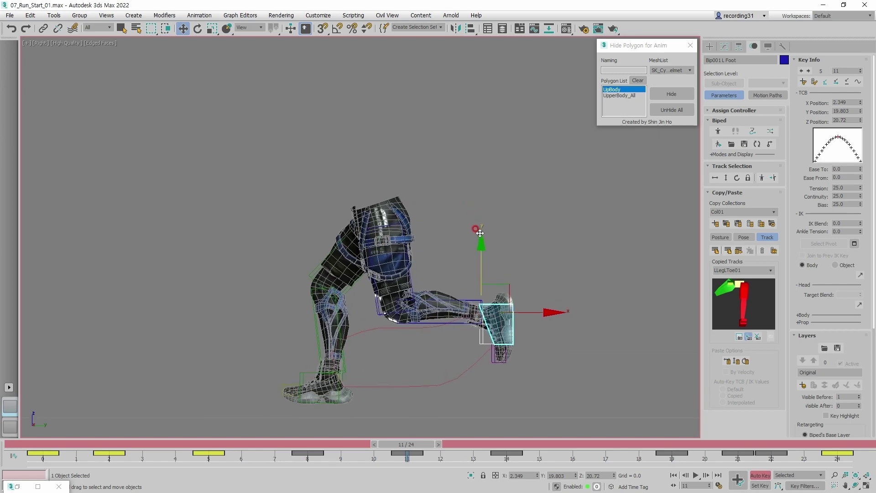
{"action": "key", "text": "period"}
{"action": "key", "text": "period"}
{"action": "key", "text": "period"}
{"action": "key", "text": "period"}
{"action": "key", "text": "period"}
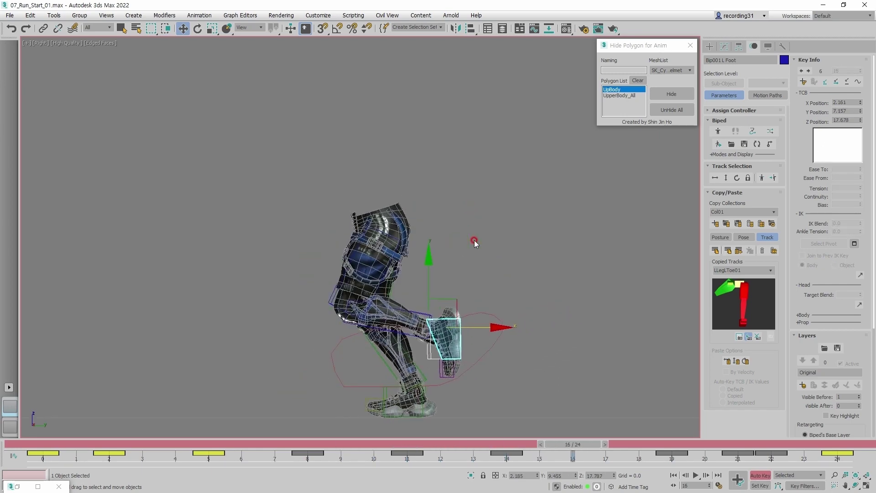
{"action": "key", "text": "period"}
{"action": "key", "text": "period"}
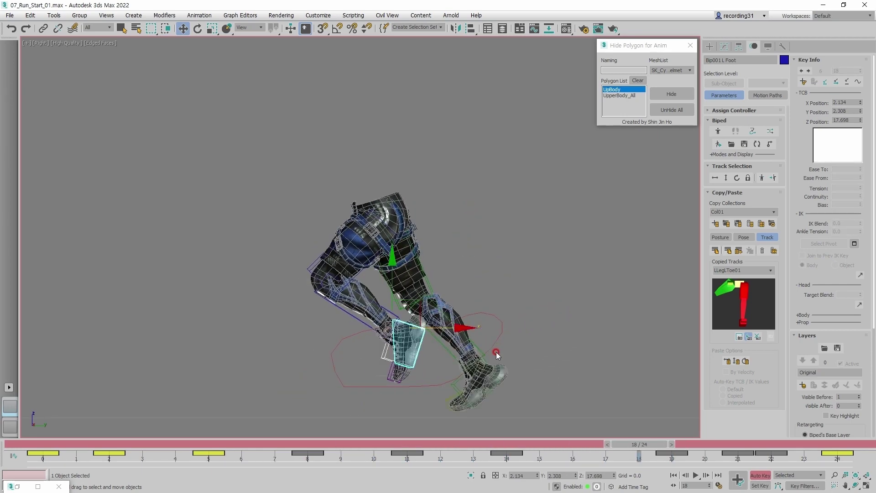
{"action": "key", "text": "period"}
{"action": "key", "text": "period"}
{"action": "key", "text": "period"}
{"action": "key", "text": "period"}
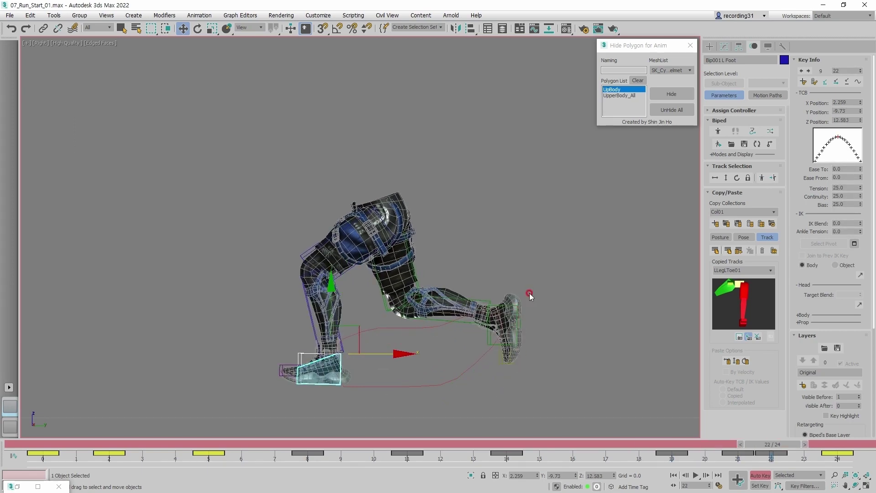
Step: Return to frame 6 and compare the left foot's push-off pose with the two frames before it
{"action": "left_click_drag", "start_coordinate": [388, 443], "coordinate": [243, 425]}
{"action": "key", "text": "w"}
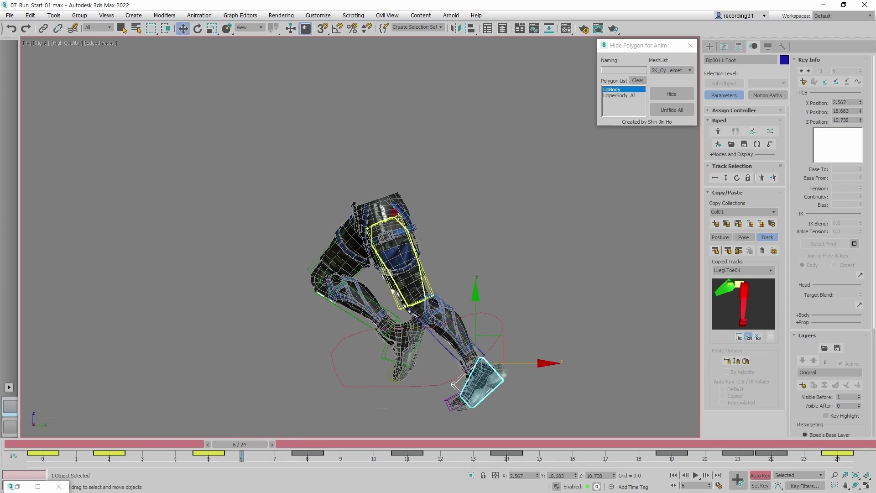
{"action": "key", "text": "comma"}
{"action": "key", "text": "comma"}
{"action": "key", "text": "period"}
{"action": "key", "text": "period"}
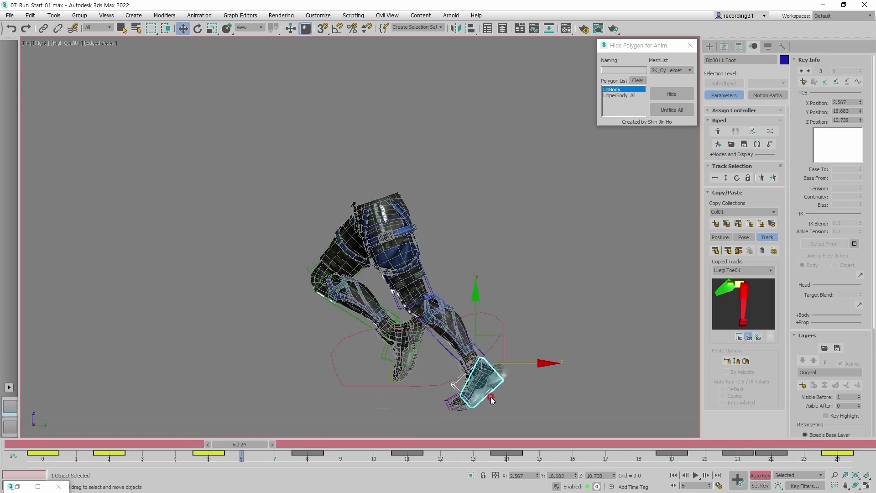
{"action": "left_click_drag", "start_coordinate": [505, 345], "coordinate": [506, 348]}
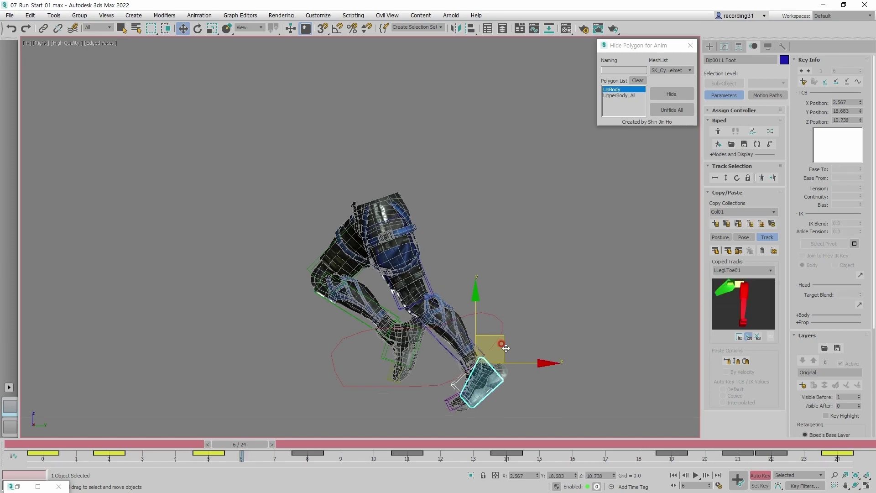
Step: Review the left leg's lift and forward swing frame by frame from frame 6 to frame 19
{"action": "key", "text": "period"}
{"action": "key", "text": "period"}
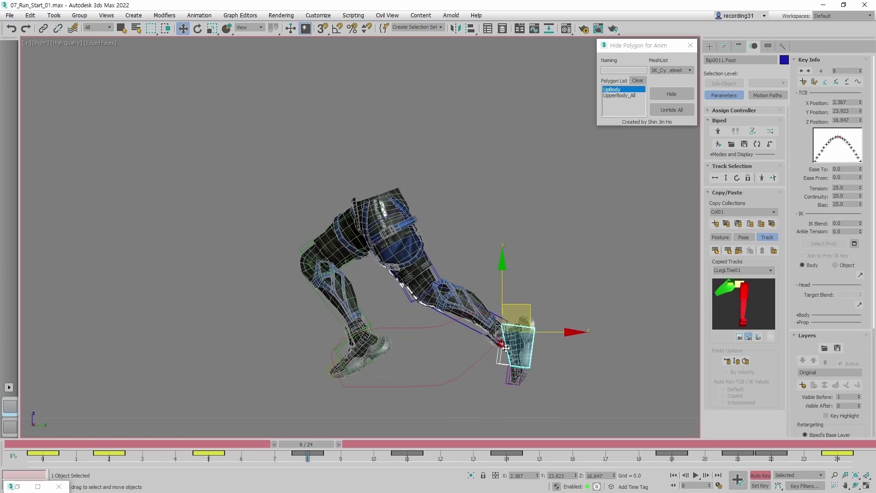
{"action": "key", "text": "period"}
{"action": "key", "text": "period"}
{"action": "key", "text": "period"}
{"action": "key", "text": "period"}
{"action": "key", "text": "period"}
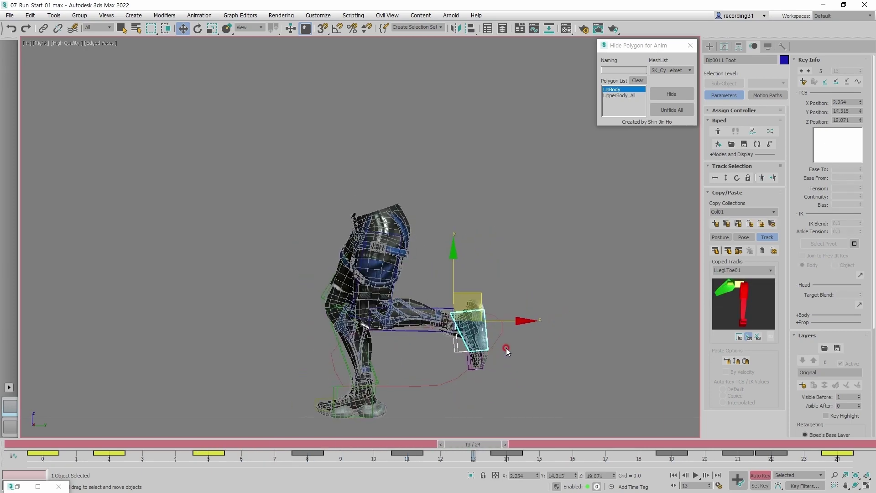
{"action": "key", "text": "period"}
{"action": "key", "text": "period"}
{"action": "key", "text": "period"}
{"action": "key", "text": "period"}
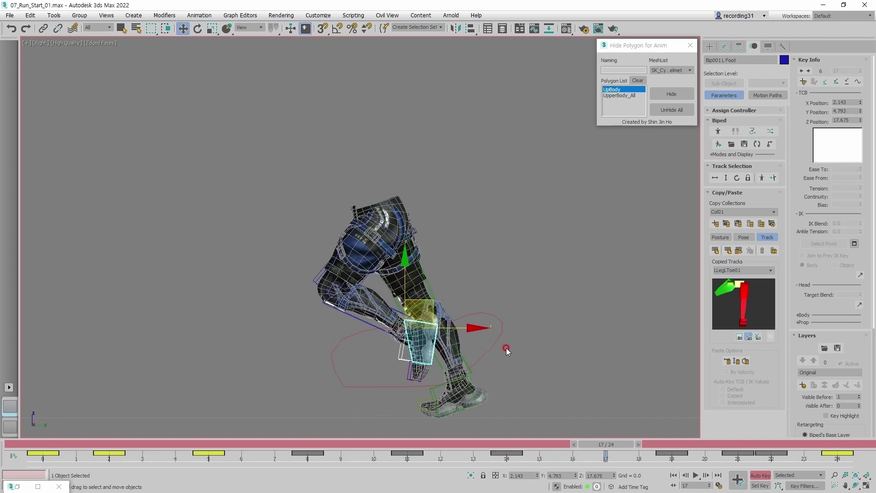
{"action": "key", "text": "period"}
{"action": "key", "text": "period"}
Step: Select the left thigh, calf, foot and toe in the front view, copy their tracks, and paste them opposite onto the right leg
{"action": "left_click_drag", "start_coordinate": [290, 251], "coordinate": [366, 354]}
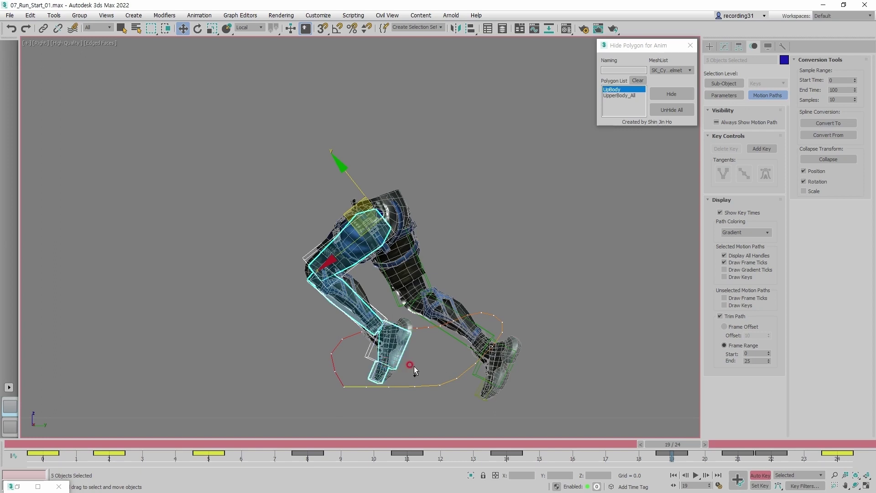
{"action": "left_click", "coordinate": [724, 97]}
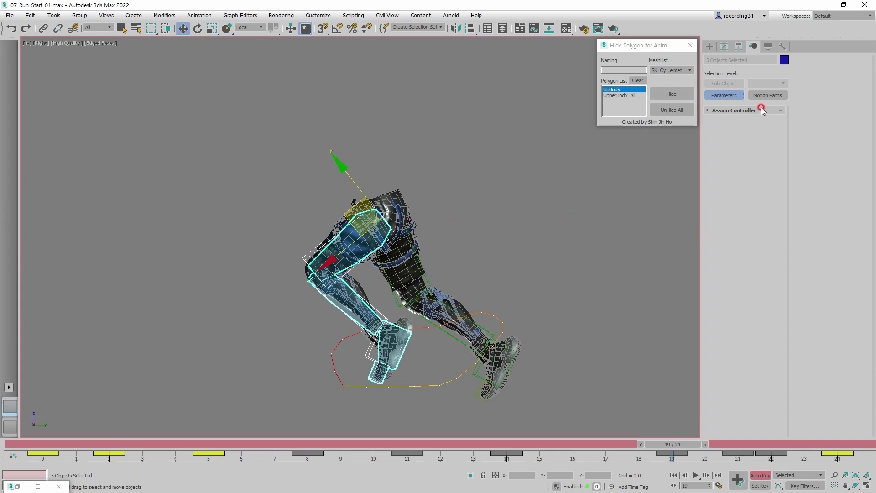
{"action": "key", "text": "f"}
{"action": "middle_click_drag", "start_coordinate": [497, 299], "coordinate": [477, 181]}
{"action": "key", "text": "F3"}
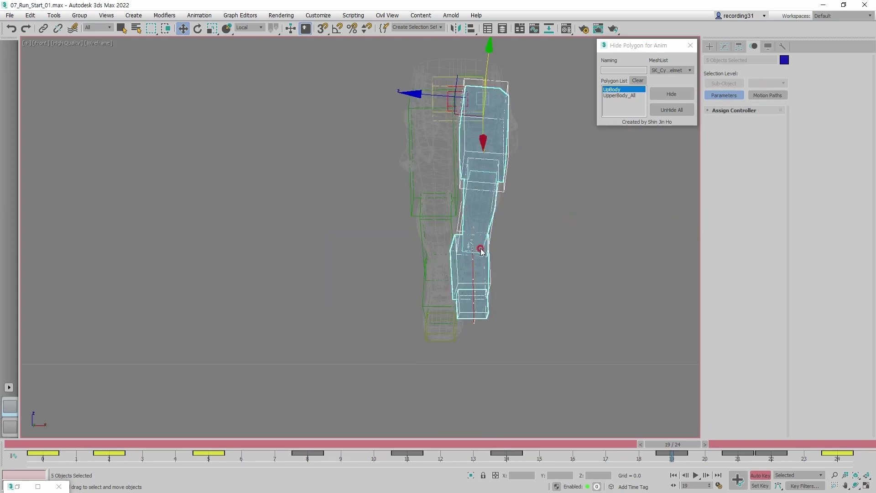
{"action": "scroll", "coordinate": [482, 251], "scroll_direction": "up", "scroll_amount": 2}
{"action": "left_click", "coordinate": [598, 342]}
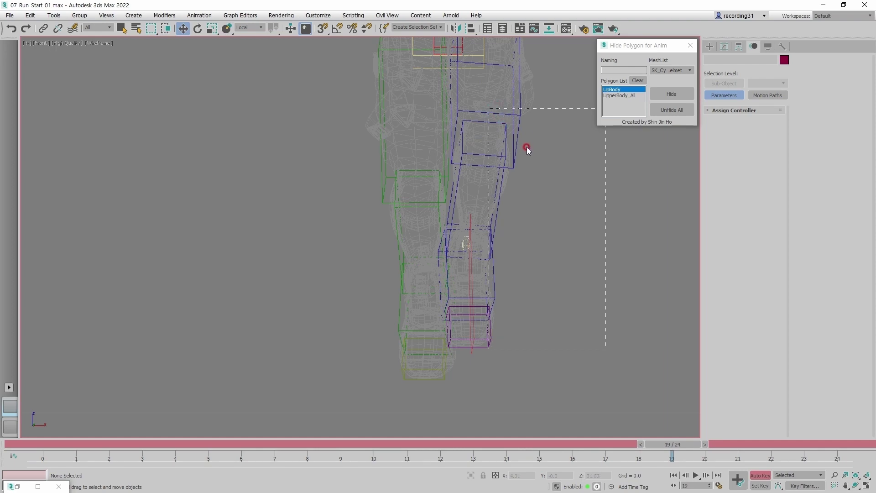
{"action": "left_click_drag", "start_coordinate": [527, 147], "coordinate": [527, 146]}
{"action": "left_click", "coordinate": [724, 250]}
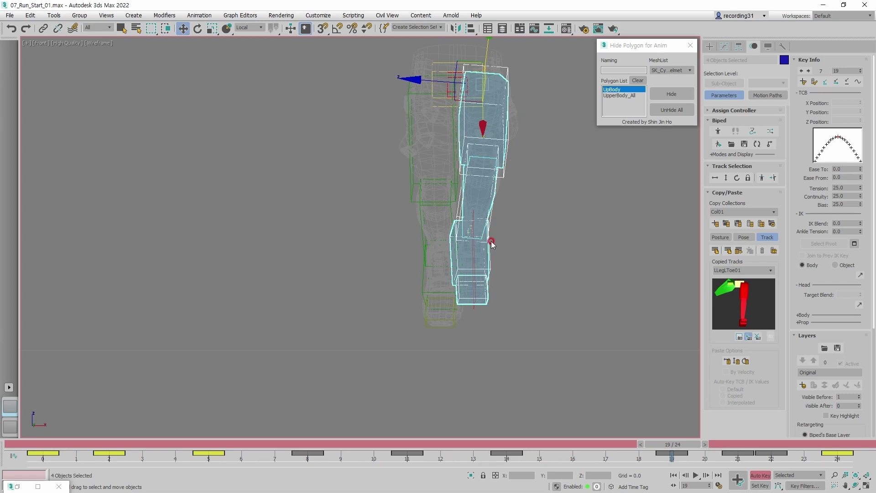
{"action": "left_click", "coordinate": [716, 252]}
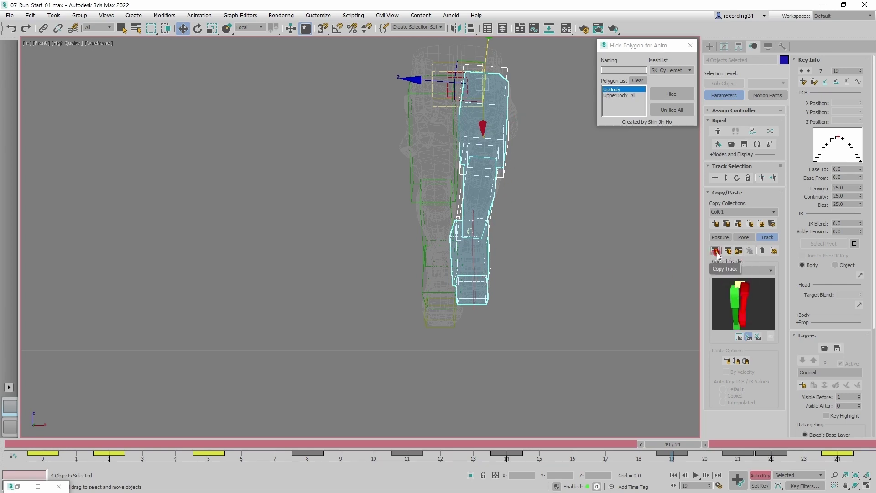
{"action": "left_click", "coordinate": [740, 252]}
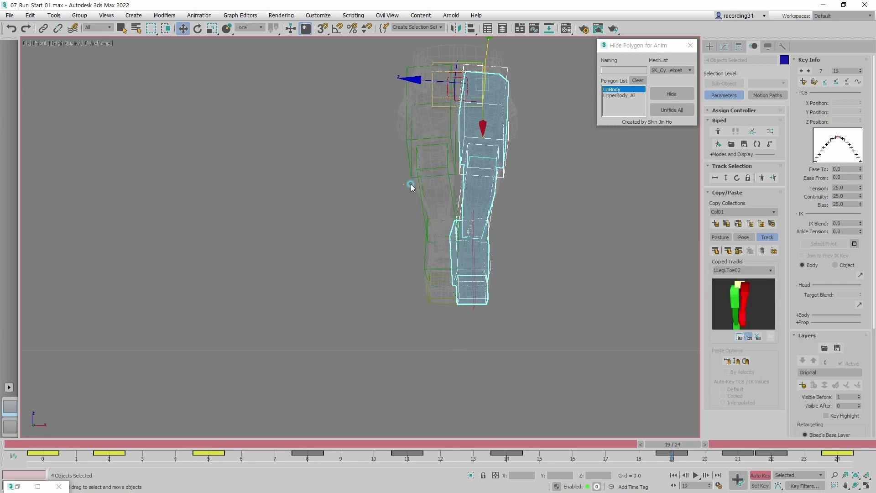
Step: Select the right calf and shift the right leg's keys by half the cycle so its stride alternates with the left leg
{"action": "left_click", "coordinate": [426, 182]}
{"action": "left_click", "coordinate": [751, 374]}
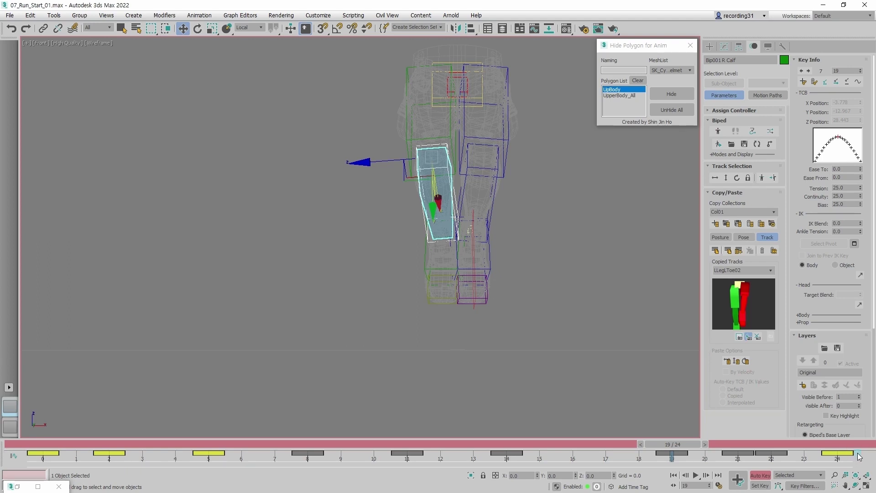
{"action": "left_click_drag", "start_coordinate": [858, 456], "coordinate": [28, 445]}
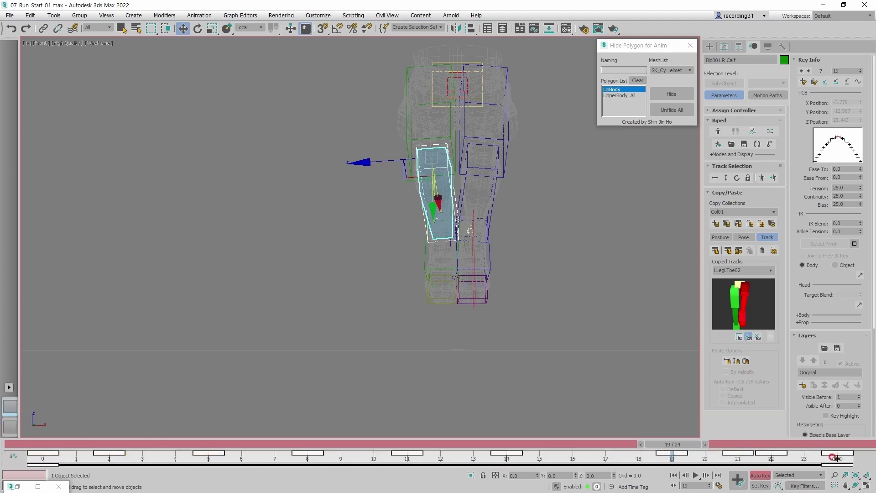
{"action": "left_click_drag", "start_coordinate": [835, 457], "coordinate": [858, 459]}
{"action": "left_click_drag", "start_coordinate": [44, 454], "coordinate": [417, 461]}
Step: Deselect everything and play the run cycle in the shaded right view to review both legs, then stop playback
{"action": "left_click", "coordinate": [449, 408]}
{"action": "key", "text": "r"}
{"action": "key", "text": "slash"}
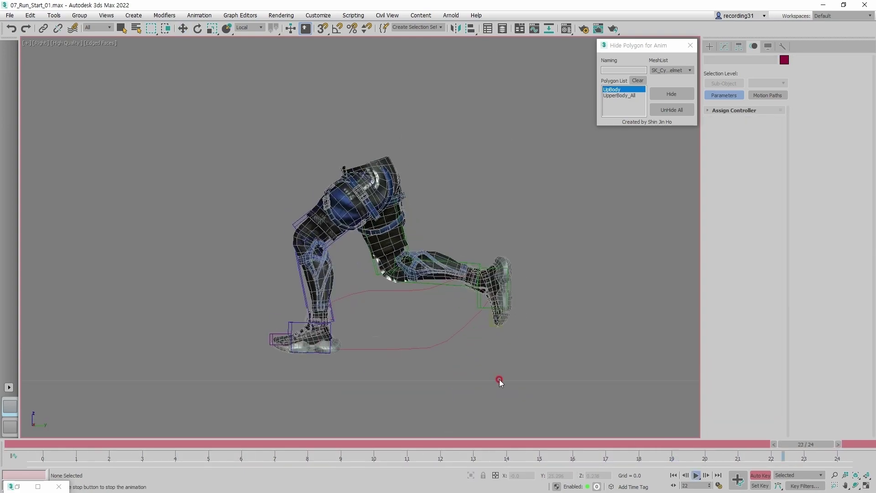
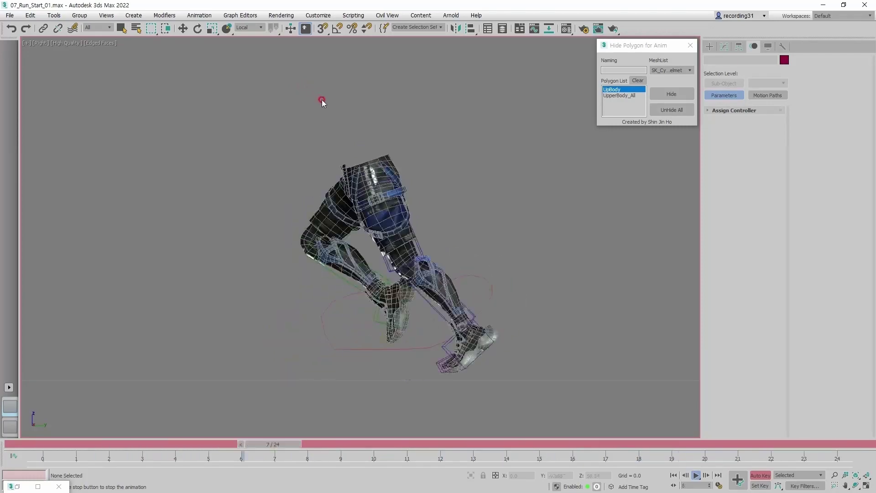
{"action": "key", "text": "slash"}
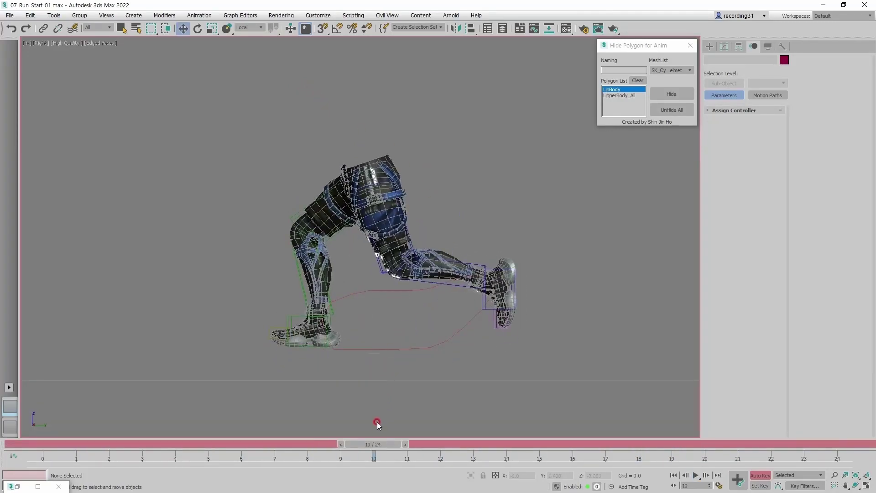
Step: Select the biped's root object Bip001 in the right view and go to frame 0
{"action": "left_click_drag", "start_coordinate": [373, 445], "coordinate": [313, 390]}
{"action": "key", "text": "F3"}
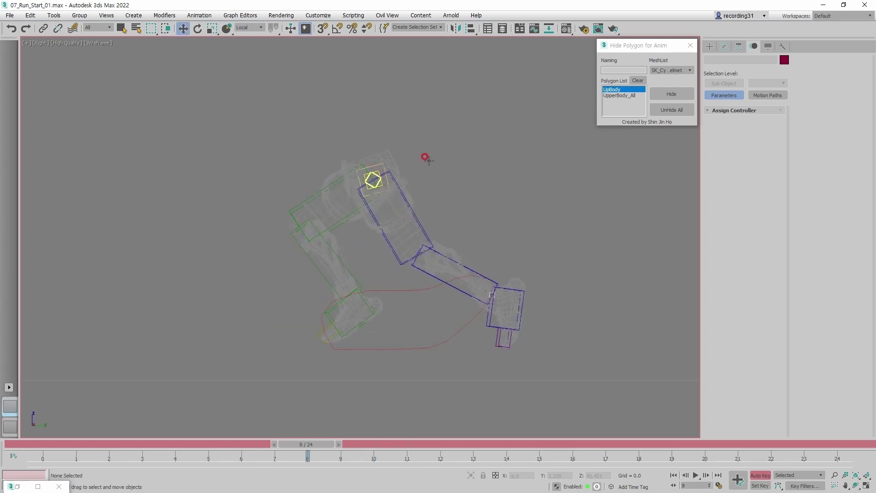
{"action": "left_click", "coordinate": [373, 179]}
{"action": "key", "text": "F3"}
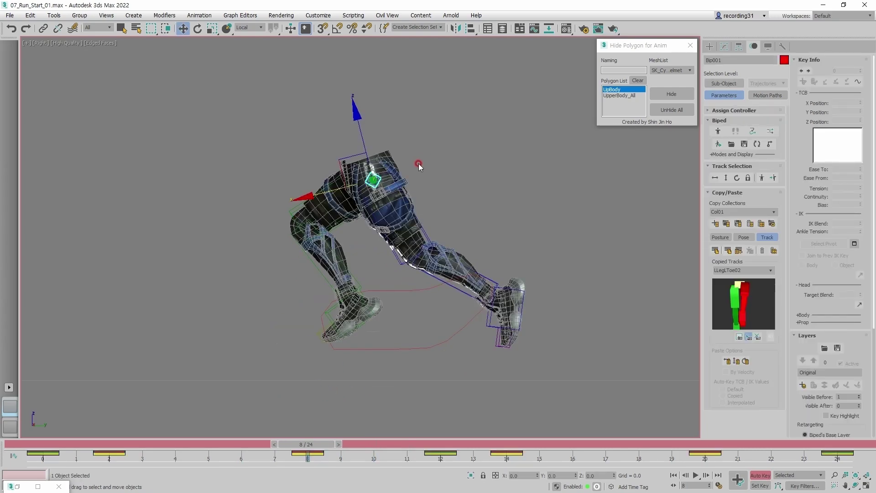
{"action": "middle_click_drag", "start_coordinate": [412, 164], "coordinate": [436, 160]}
{"action": "key", "text": "w"}
{"action": "key", "text": "Home"}
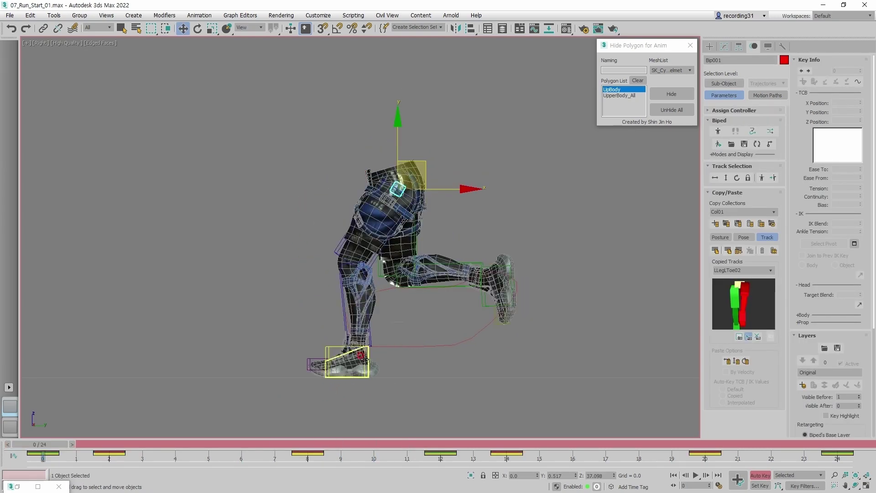
{"action": "left_click", "coordinate": [403, 349]}
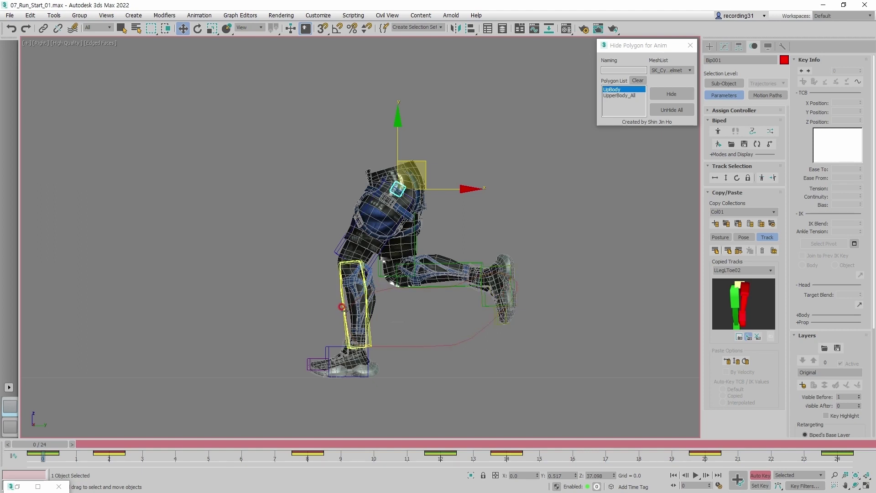
Step: Rotate the biped's root at frame 0 in the right view to tilt the pelvis forward
{"action": "key", "text": "e"}
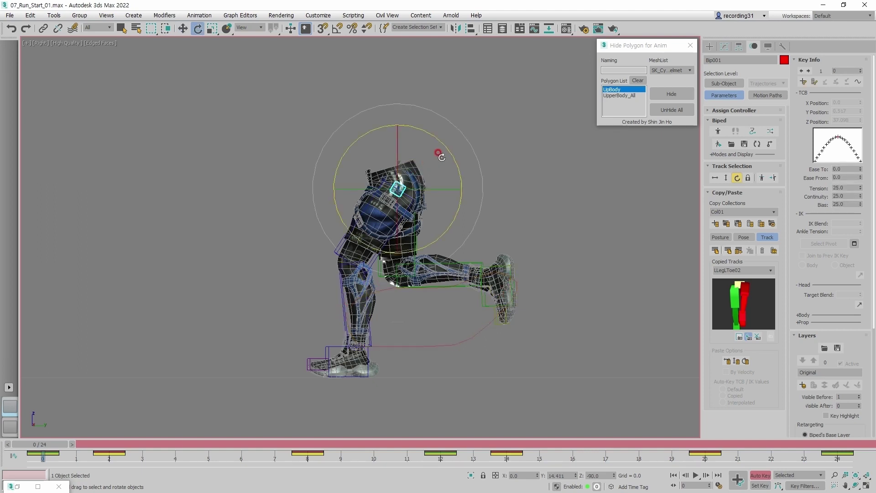
{"action": "left_click_drag", "start_coordinate": [440, 153], "coordinate": [499, 278]}
{"action": "key", "text": "w"}
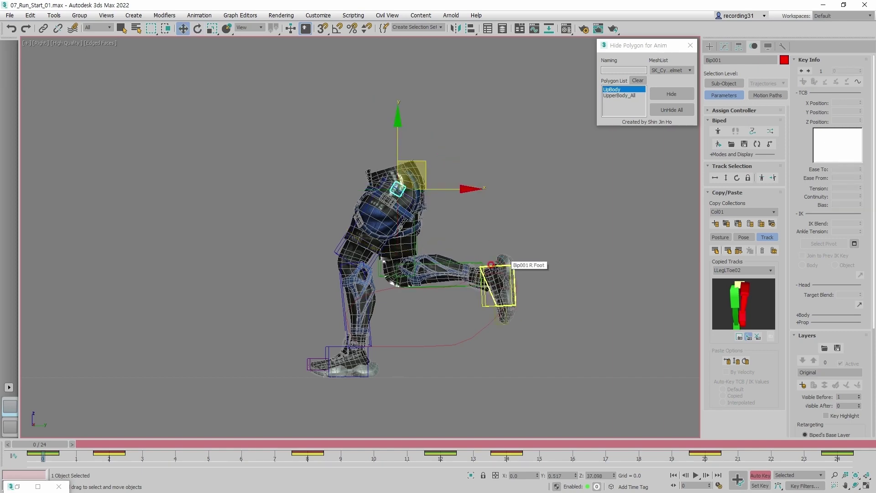
{"action": "left_click_drag", "start_coordinate": [65, 446], "coordinate": [41, 451]}
{"action": "key", "text": "w"}
{"action": "key", "text": "e"}
{"action": "mouse_move", "coordinate": [459, 207]}
{"action": "left_mouse_down"}
{"action": "mouse_move", "coordinate": [454, 188]}
{"action": "mouse_move", "coordinate": [452, 220]}
{"action": "left_mouse_up"}
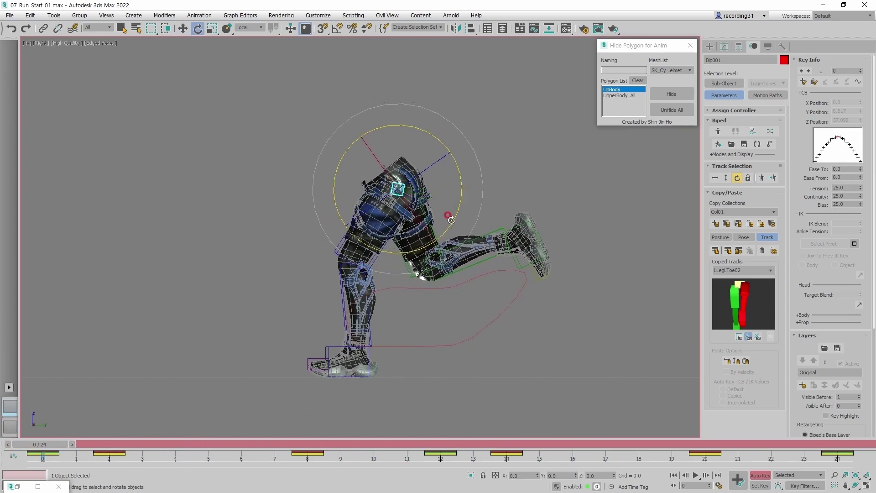
Step: Try moving the planted left foot backward at frame 0 to about Y 4.2
{"action": "left_click", "coordinate": [367, 368]}
{"action": "key", "text": "w"}
{"action": "left_click_drag", "start_coordinate": [413, 347], "coordinate": [458, 345]}
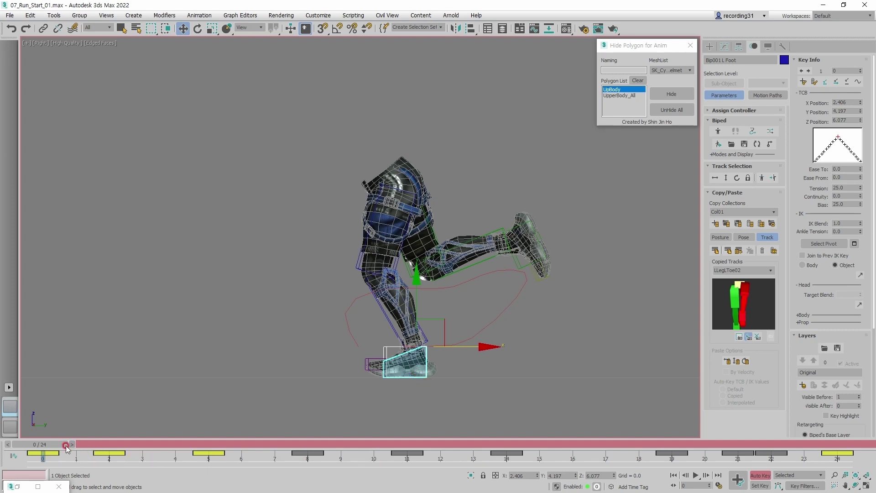
{"action": "left_click_drag", "start_coordinate": [225, 439], "coordinate": [357, 414]}
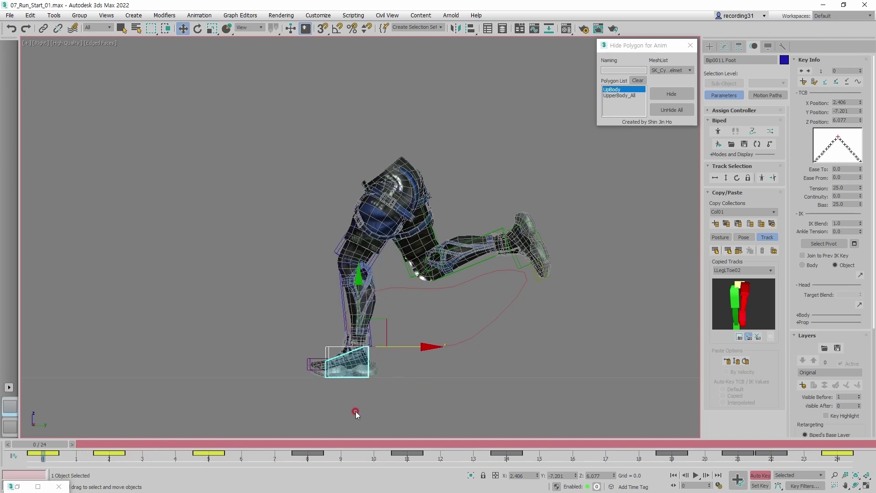
Step: Deselect everything, play the run cycle to review it, then select the left foot and stop playback at frame 8
{"action": "left_click", "coordinate": [482, 393]}
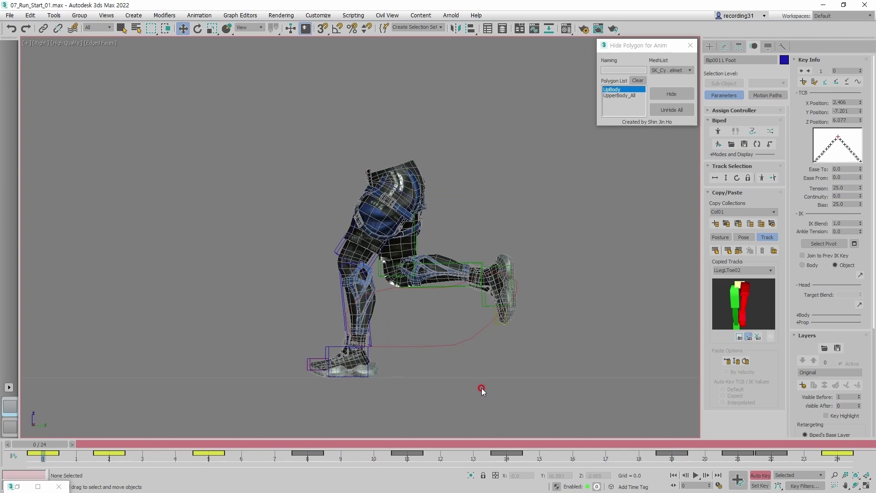
{"action": "key", "text": "/"}
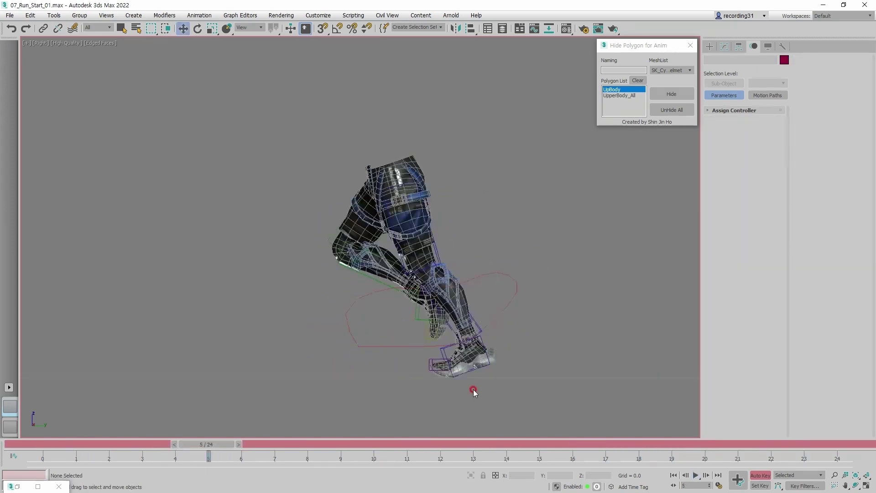
{"action": "left_click", "coordinate": [495, 364]}
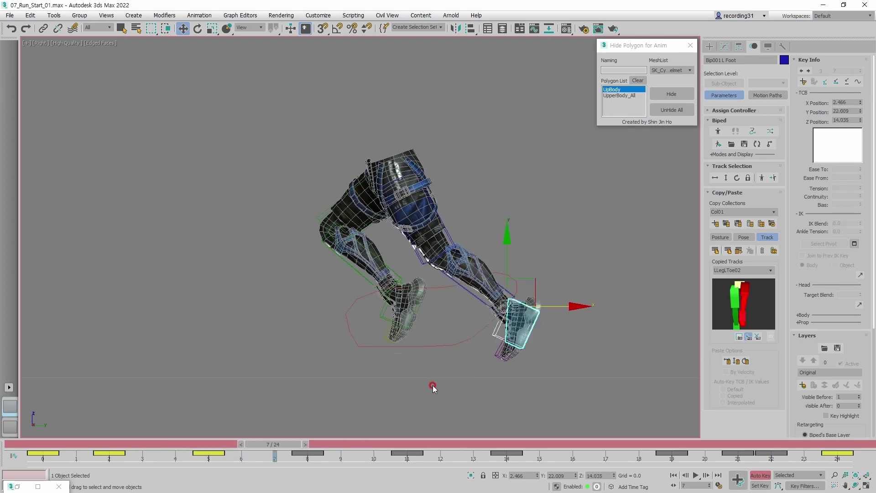
{"action": "key", "text": "/"}
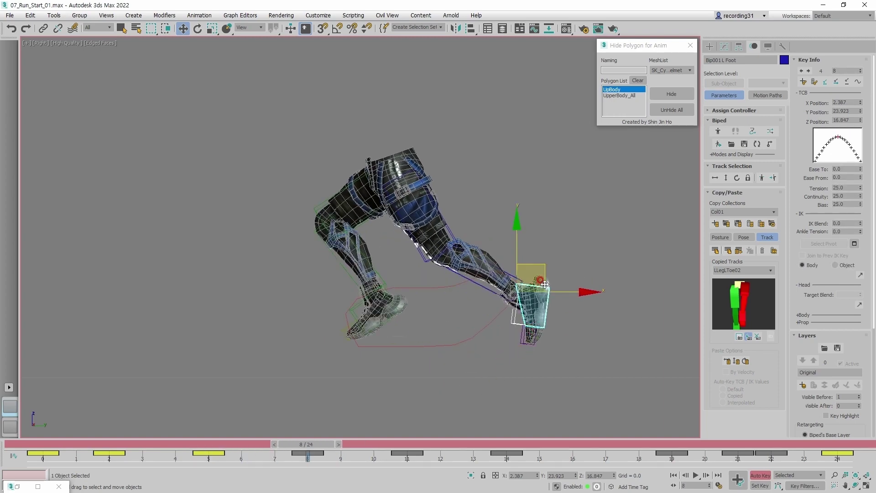
Step: Move the left foot at frame 8 to about Y 23.0, Z 14.7 and rotate it to follow the shin
{"action": "left_click_drag", "start_coordinate": [545, 285], "coordinate": [570, 296]}
{"action": "key", "text": "e"}
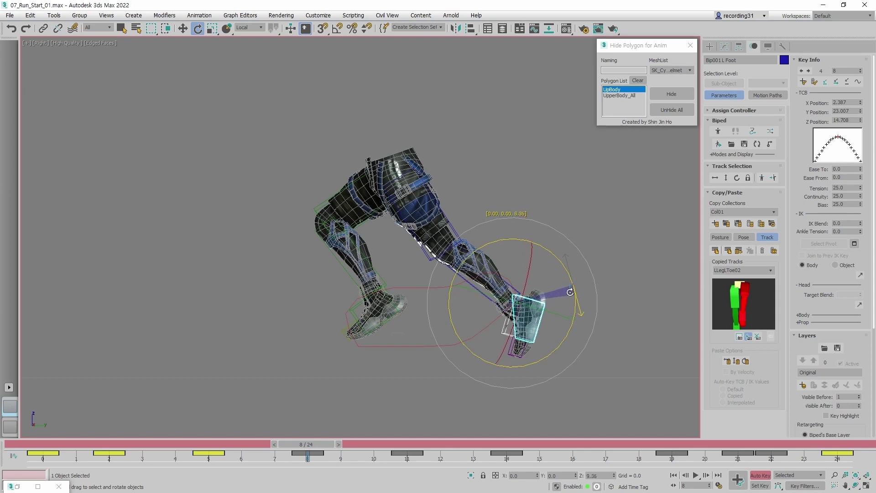
{"action": "key", "text": "w"}
Step: Go back and forth through the frames up to frame 11 to examine the left foot's push-off motion
{"action": "key", "text": "comma"}
{"action": "key", "text": "comma"}
{"action": "key", "text": "comma"}
{"action": "key", "text": "comma"}
{"action": "key", "text": "comma"}
{"action": "key", "text": "comma"}
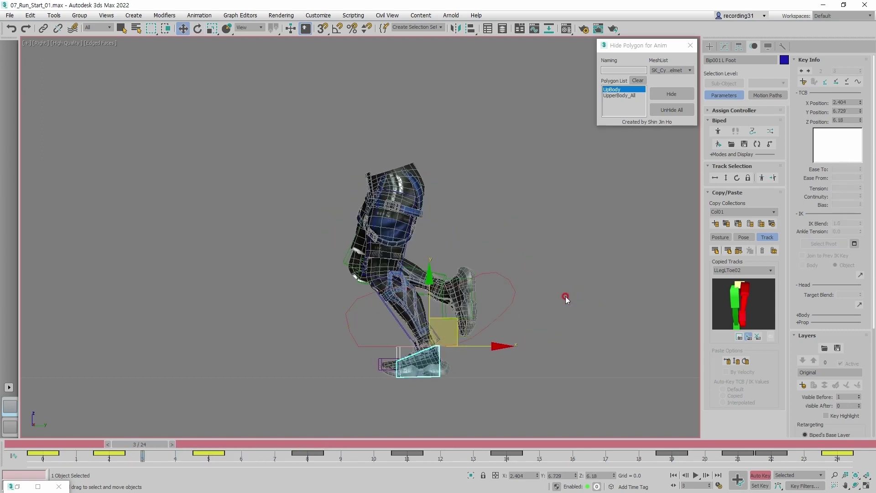
{"action": "key", "text": "period"}
{"action": "key", "text": "period"}
{"action": "key", "text": "period"}
{"action": "key", "text": "period"}
{"action": "key", "text": "period"}
{"action": "key", "text": "period"}
{"action": "key", "text": "period"}
{"action": "key", "text": "period"}
{"action": "key", "text": "period"}
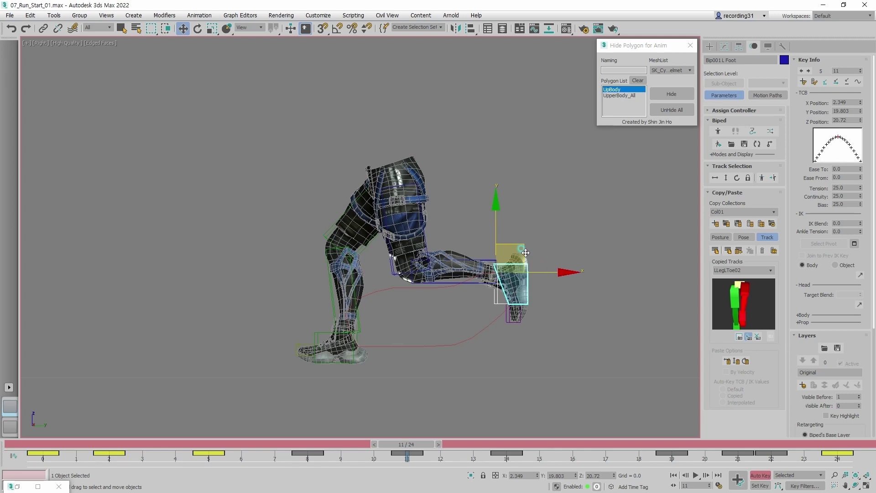
Step: Move the left foot at frame 11 to about Y 21.4, Z 20.3 and rotate it about -10.7 degrees
{"action": "left_click_drag", "start_coordinate": [526, 253], "coordinate": [529, 254]}
{"action": "left_click_drag", "start_coordinate": [531, 255], "coordinate": [558, 250]}
{"action": "key", "text": "e"}
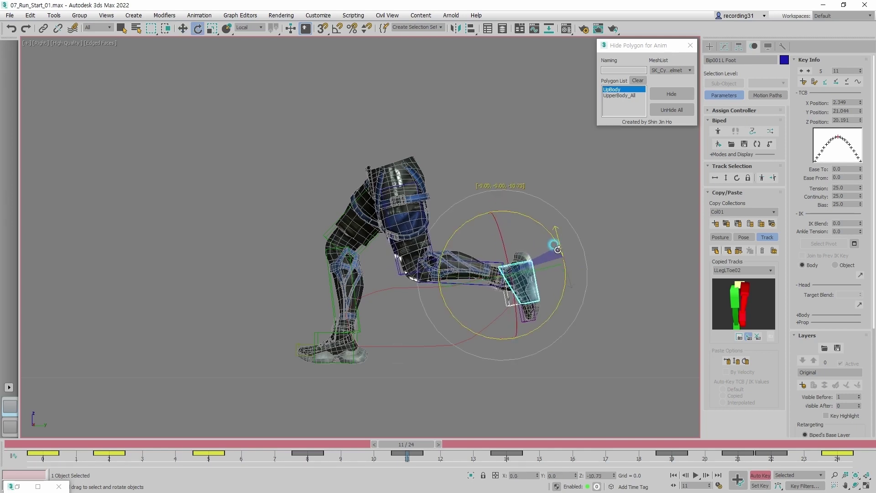
{"action": "key", "text": "w"}
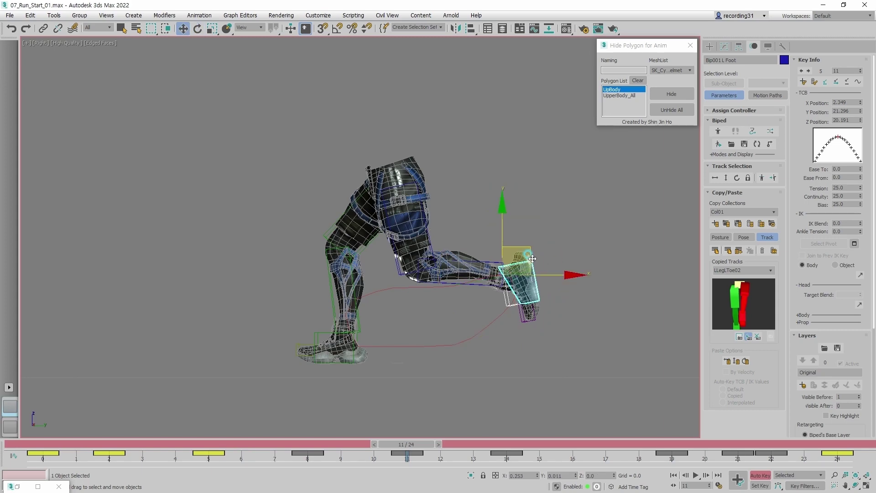
{"action": "left_click_drag", "start_coordinate": [532, 259], "coordinate": [533, 258]}
Step: Switch the right view to wireframe and select the ankle marker Box004 to examine its trajectory
{"action": "key", "text": "comma"}
{"action": "key", "text": "comma"}
{"action": "key", "text": "comma"}
{"action": "key", "text": "period"}
{"action": "key", "text": "period"}
{"action": "key", "text": "period"}
{"action": "scroll", "coordinate": [510, 277], "scroll_direction": "up", "scroll_amount": 7}
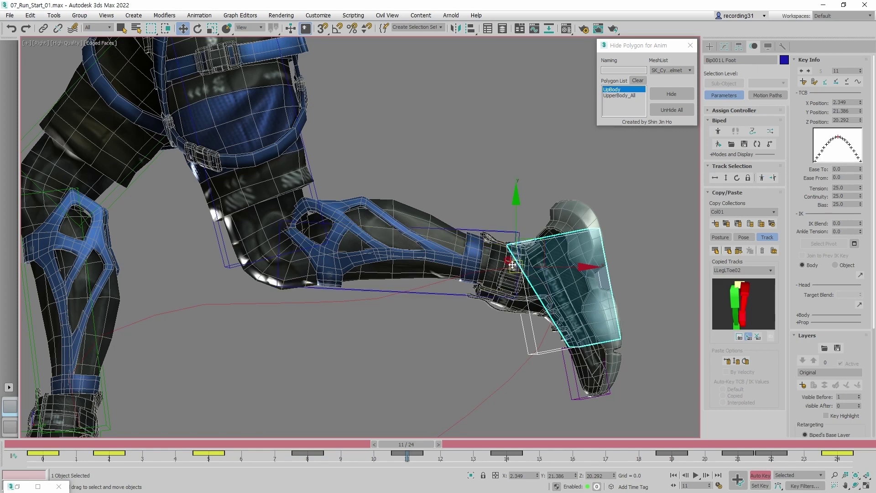
{"action": "key", "text": "F3"}
{"action": "scroll", "coordinate": [514, 270], "scroll_direction": "up", "scroll_amount": 6}
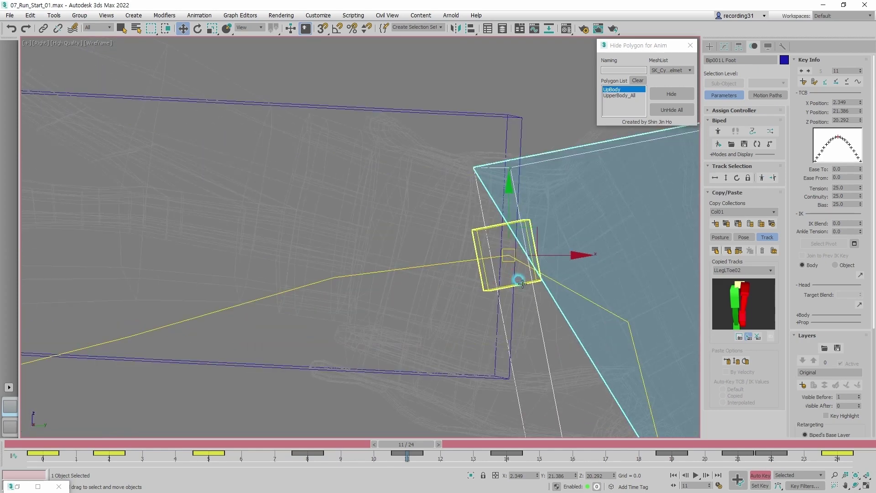
{"action": "left_click", "coordinate": [521, 281]}
{"action": "scroll", "coordinate": [518, 274], "scroll_direction": "down", "scroll_amount": 5}
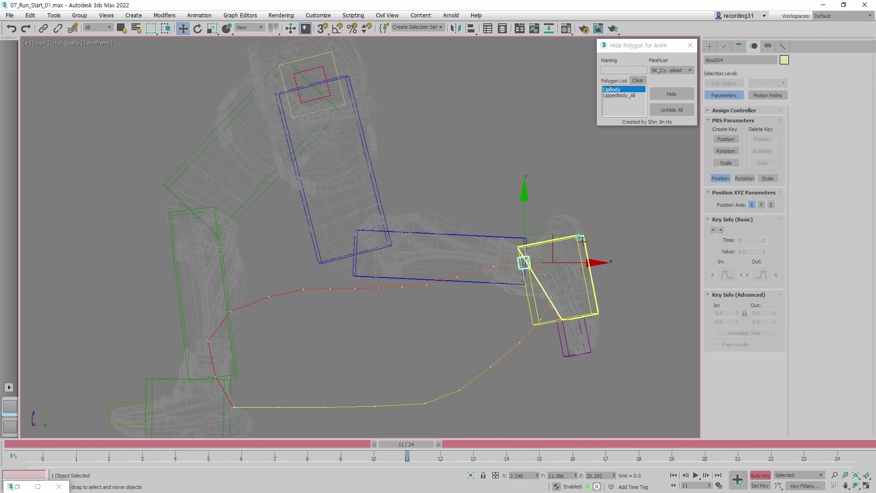
Step: Select the left foot, compare its poses from frame 8 onward, and shift its frame 11 key to frame 12
{"action": "left_click", "coordinate": [533, 319]}
{"action": "key", "text": "comma"}
{"action": "key", "text": "comma"}
{"action": "key", "text": "comma"}
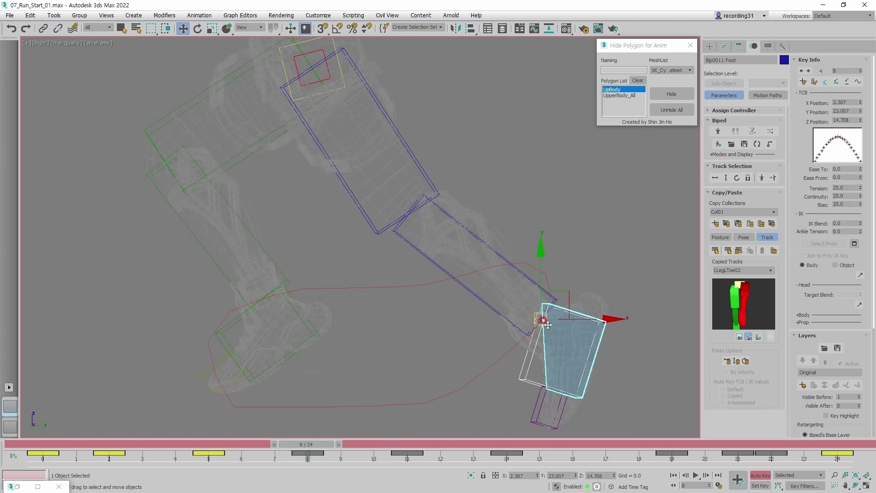
{"action": "key", "text": "period"}
{"action": "key", "text": "comma"}
{"action": "key", "text": "period"}
{"action": "key", "text": "period"}
{"action": "key", "text": "period"}
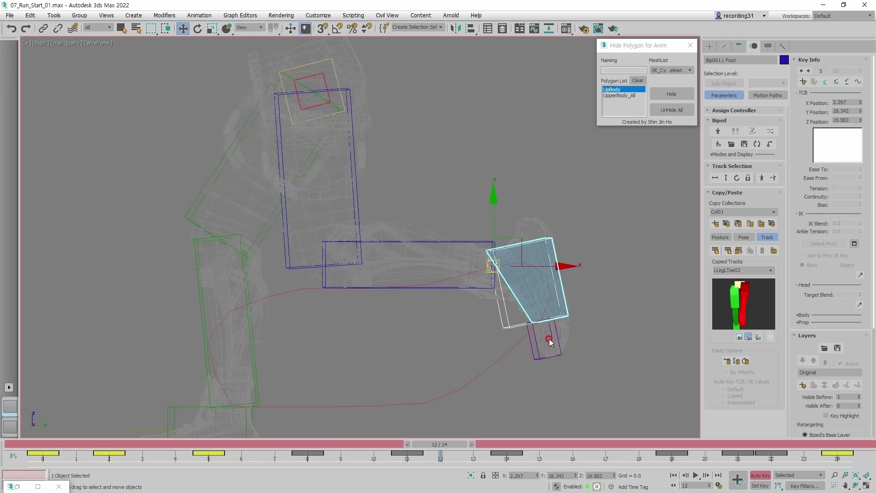
{"action": "key", "text": "period"}
{"action": "left_click_drag", "start_coordinate": [408, 458], "coordinate": [440, 458]}
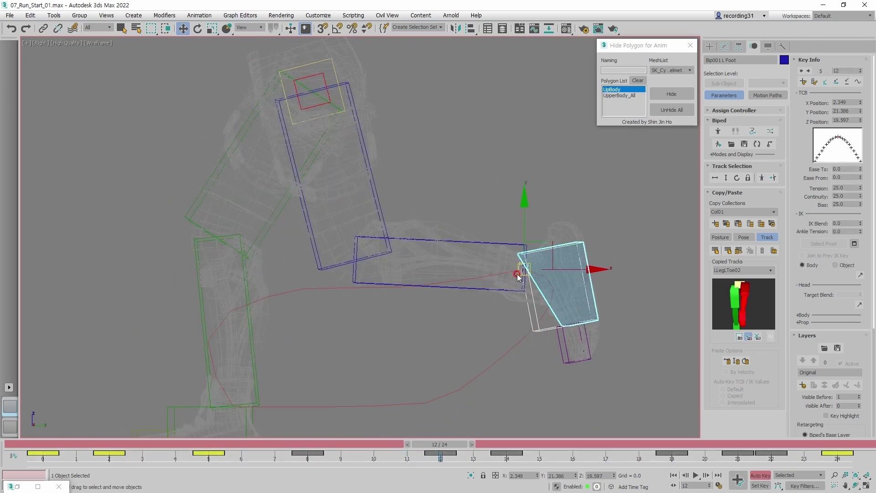
Step: Check the ankle marker's trajectory and try raising the left foot at frame 12 to about Y 21.6, Z 21.4
{"action": "scroll", "coordinate": [518, 277], "scroll_direction": "up", "scroll_amount": 3}
{"action": "scroll", "coordinate": [521, 251], "scroll_direction": "down", "scroll_amount": 6}
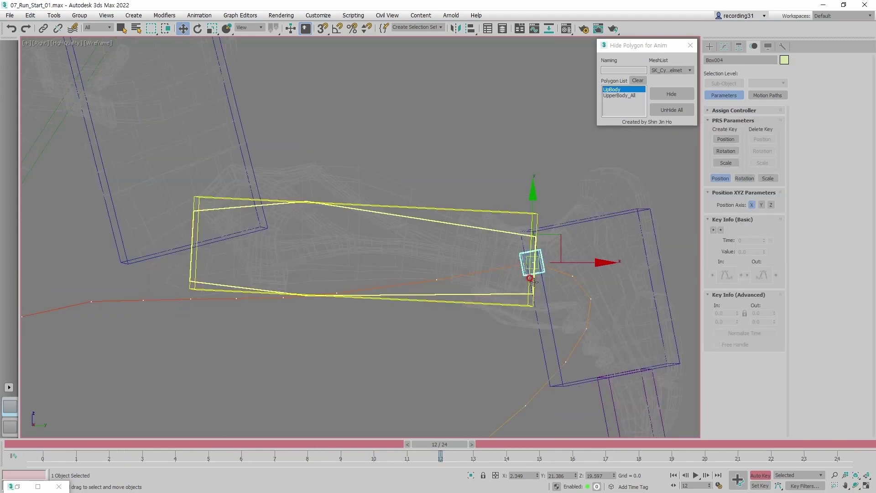
{"action": "middle_click_drag", "start_coordinate": [580, 253], "coordinate": [567, 253]}
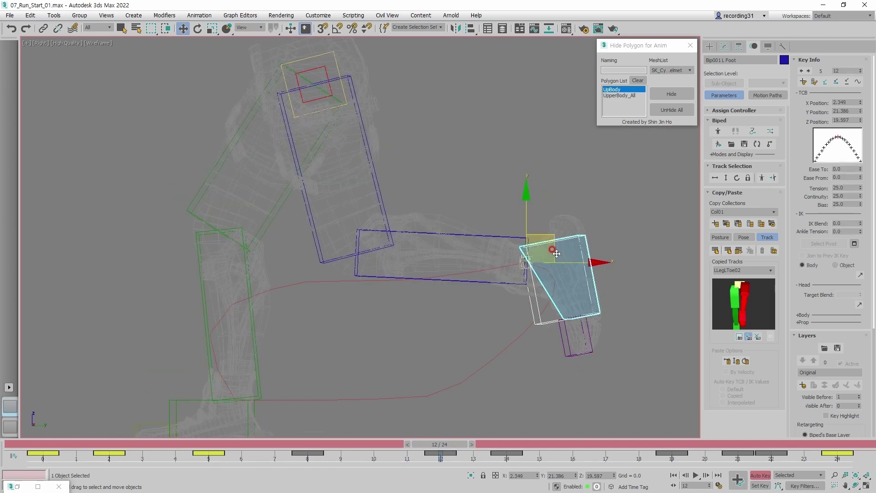
{"action": "left_click_drag", "start_coordinate": [557, 248], "coordinate": [559, 227]}
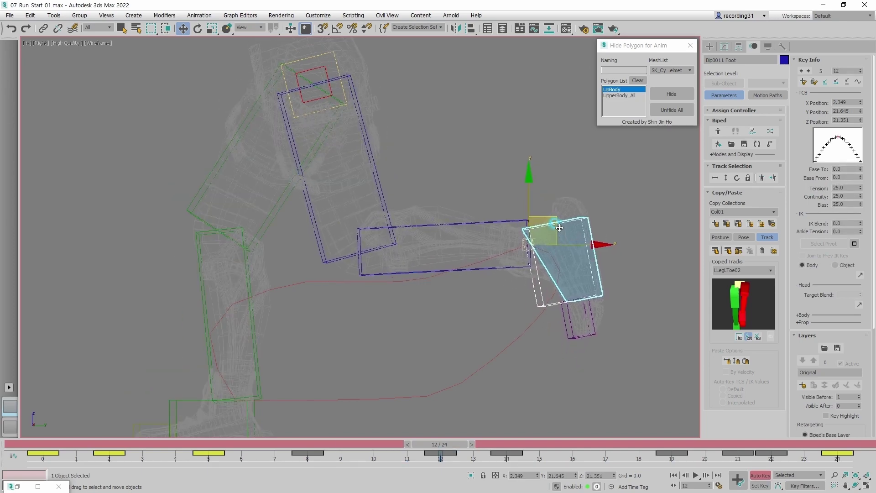
{"action": "key", "text": "ctrl+z"}
{"action": "key", "text": "ctrl+y"}
{"action": "key", "text": "ctrl+z"}
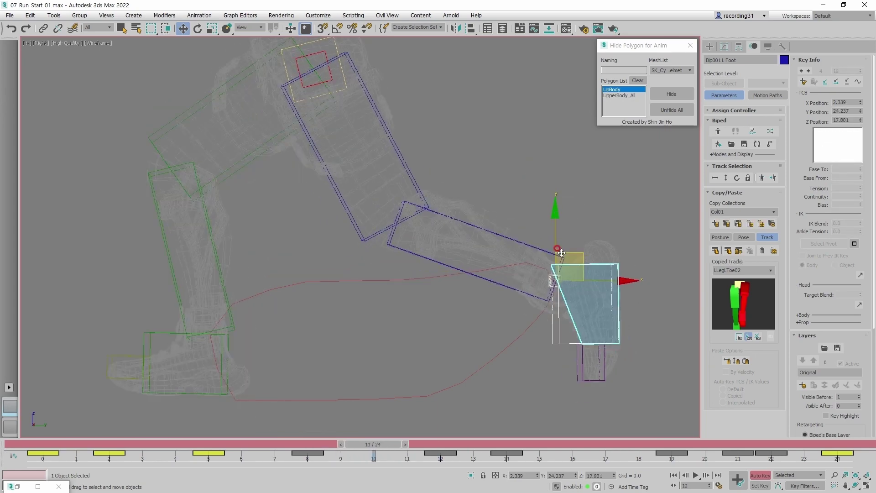
Step: Set a key for the left foot at frame 11 and delete its key at frame 12
{"action": "key", "text": "comma"}
{"action": "key", "text": "k"}
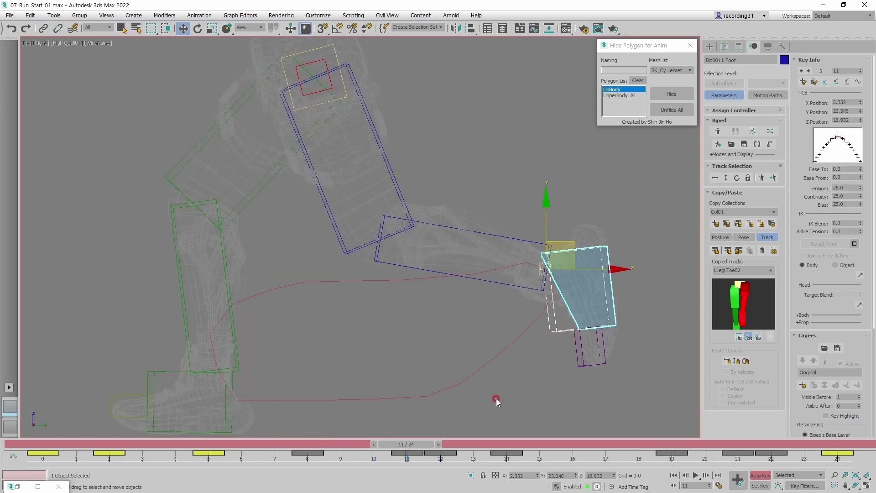
{"action": "key", "text": "period"}
{"action": "left_click", "coordinate": [441, 454]}
Step: Move the left foot at frame 13 to about Y 19.1, Z 19.7 and delete its key at frame 14
{"action": "key", "text": "period"}
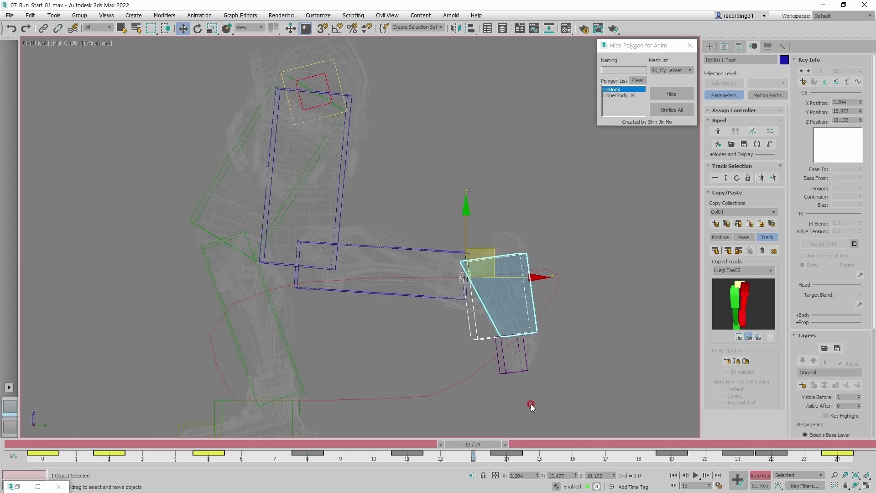
{"action": "left_click_drag", "start_coordinate": [493, 268], "coordinate": [526, 261]}
{"action": "scroll", "coordinate": [518, 260], "scroll_direction": "up", "scroll_amount": 3}
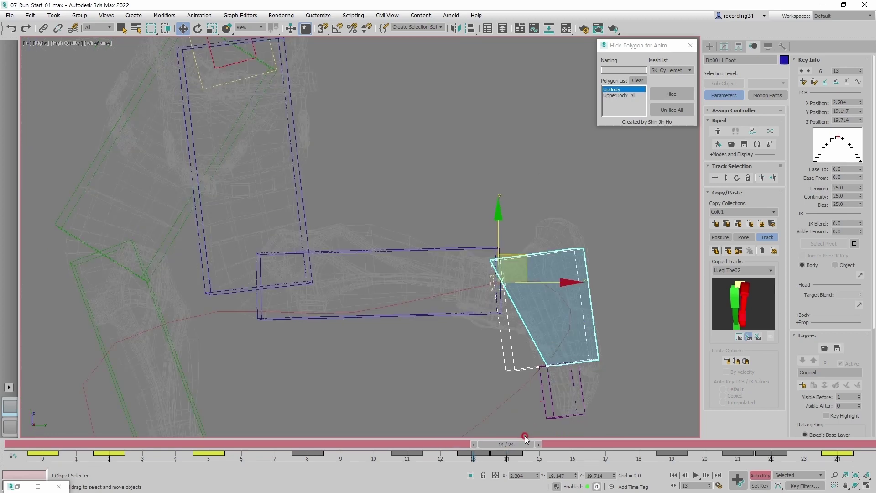
{"action": "left_click", "coordinate": [521, 440]}
{"action": "left_click", "coordinate": [509, 453]}
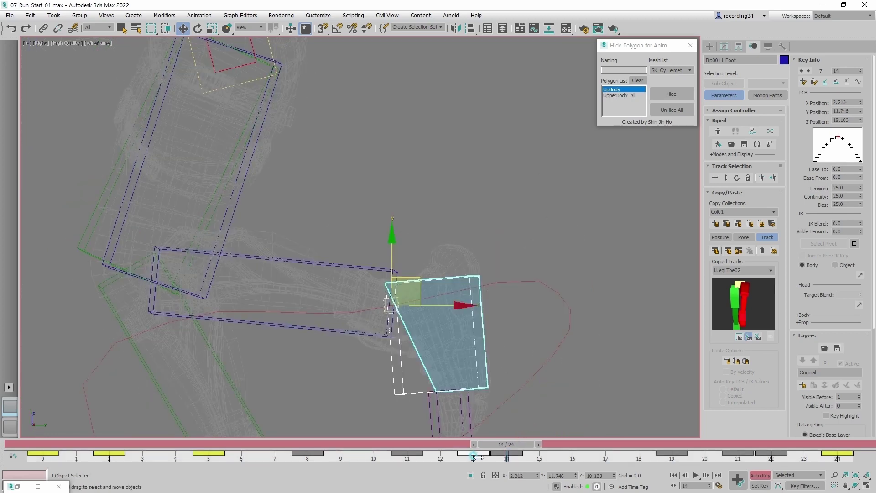
{"action": "key", "text": "Delete"}
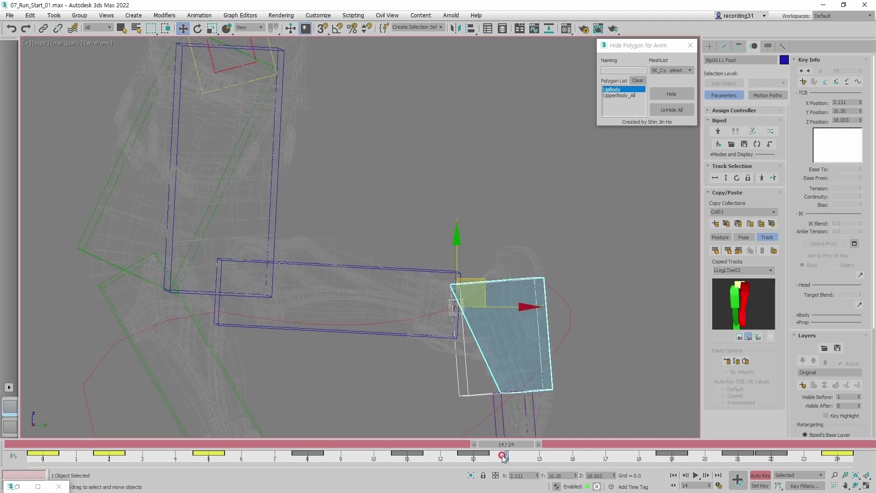
Step: Shift the left foot slightly farther back and up at frame 13, and clear its adjusted key at frame 14
{"action": "scroll", "coordinate": [537, 335], "scroll_direction": "down", "scroll_amount": 3}
{"action": "left_click_drag", "start_coordinate": [537, 335], "coordinate": [514, 258]}
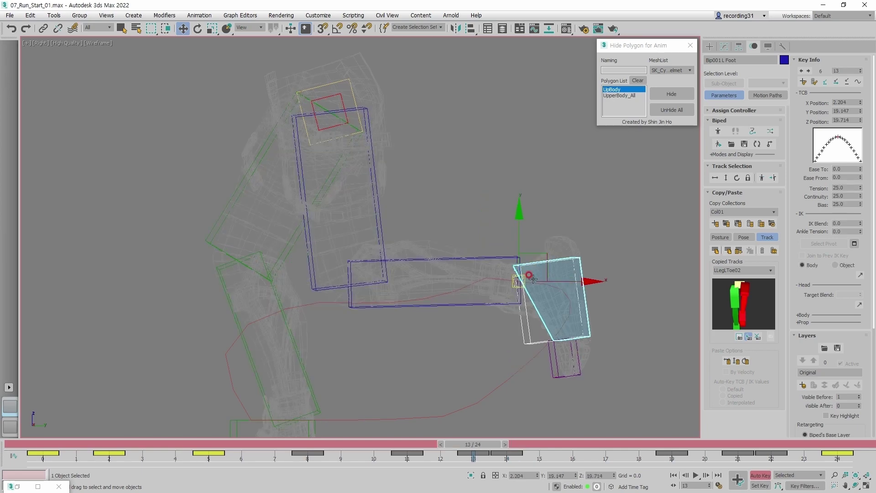
{"action": "left_click_drag", "start_coordinate": [546, 261], "coordinate": [557, 256]}
{"action": "key", "text": "."}
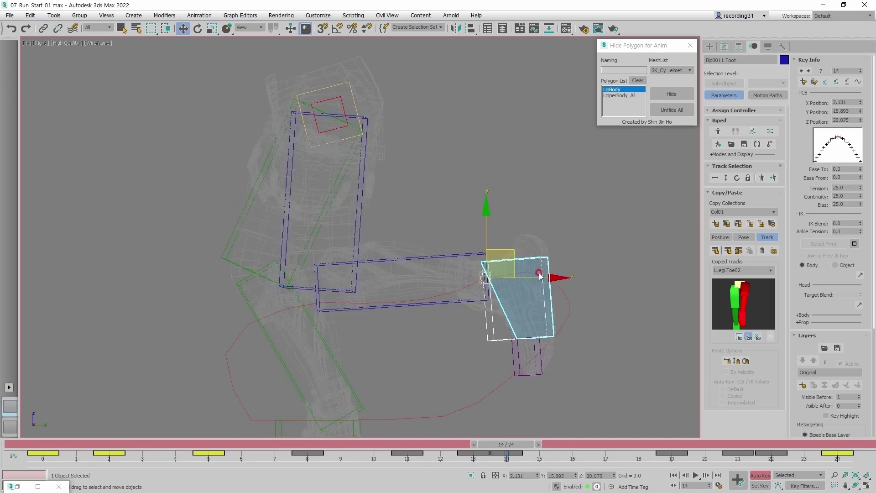
{"action": "key", "text": "."}
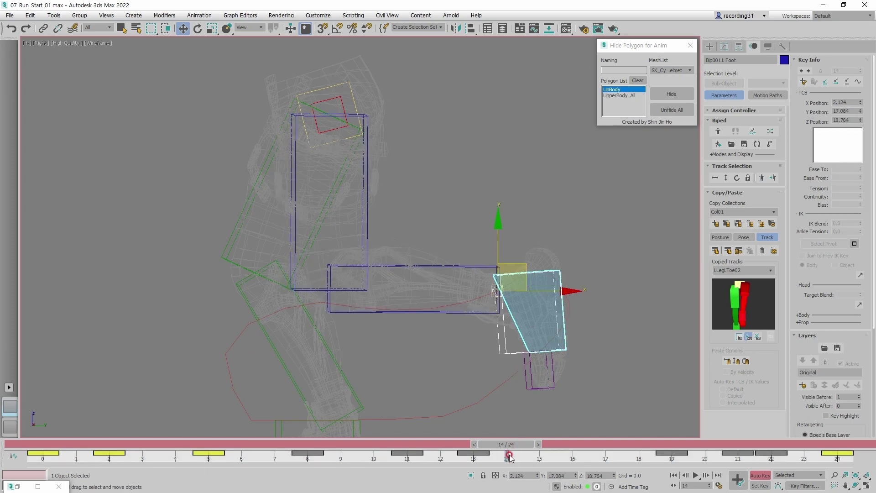
{"action": "left_click_drag", "start_coordinate": [499, 288], "coordinate": [496, 282]}
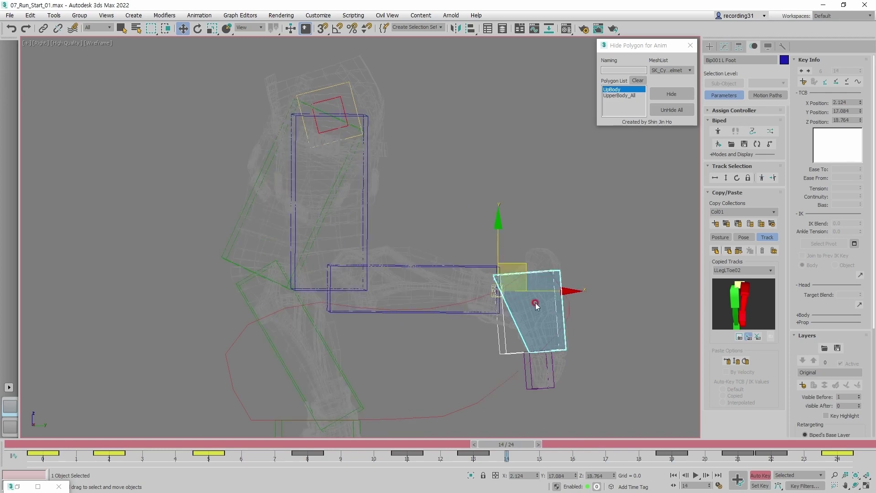
Step: Try raising the left foot slightly at frame 15
{"action": "key", "text": "."}
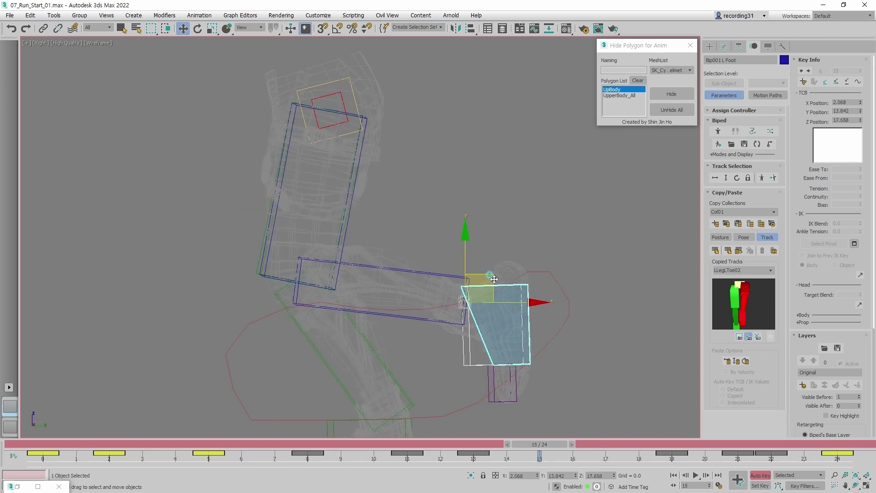
{"action": "left_click_drag", "start_coordinate": [494, 279], "coordinate": [494, 269]}
{"action": "scroll", "coordinate": [530, 268], "scroll_direction": "up", "scroll_amount": 3}
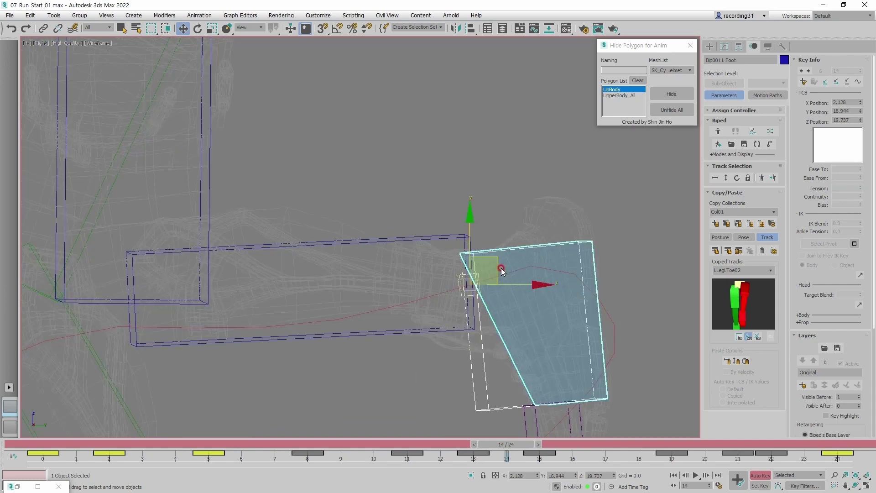
Step: Move the left foot at frame 14 to about Y 16.7, Z 20.4 and delete its key at frame 15
{"action": "left_click_drag", "start_coordinate": [502, 271], "coordinate": [501, 263]}
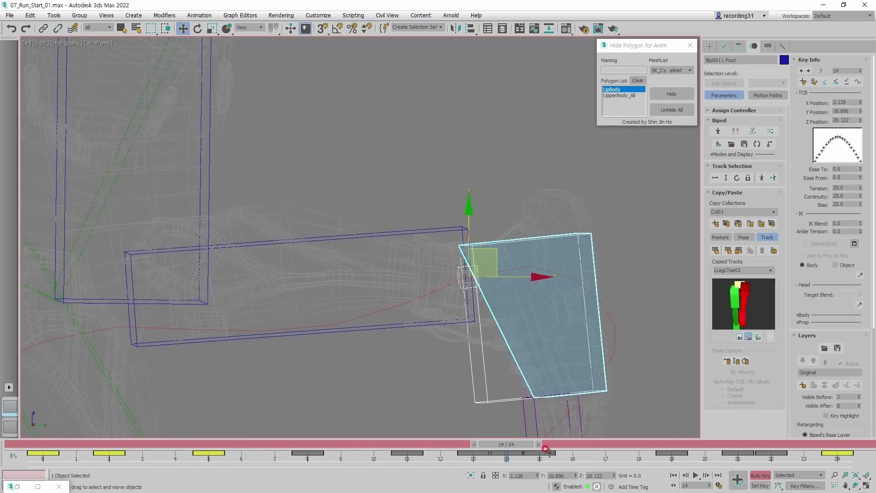
{"action": "key", "text": "."}
{"action": "left_click", "coordinate": [549, 453]}
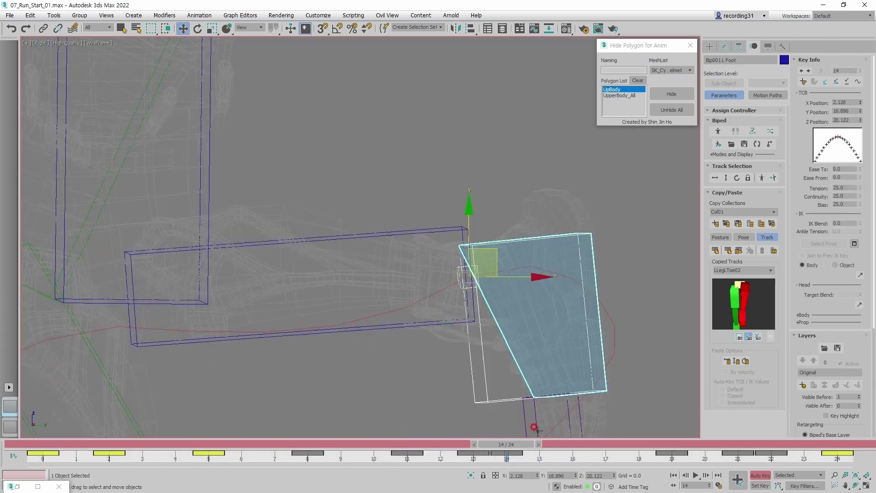
{"action": "middle_click_drag", "start_coordinate": [511, 325], "coordinate": [514, 324]}
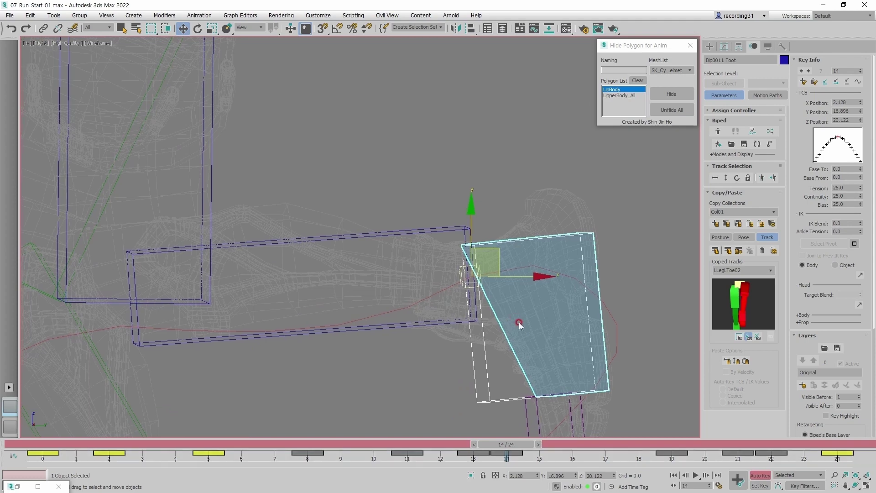
{"action": "left_click_drag", "start_coordinate": [501, 257], "coordinate": [496, 250]}
Step: Select the ankle marker Box004 to examine the foot's full trajectory, then deselect everything
{"action": "scroll", "coordinate": [520, 222], "scroll_direction": "down", "scroll_amount": 5}
{"action": "left_click", "coordinate": [495, 247]}
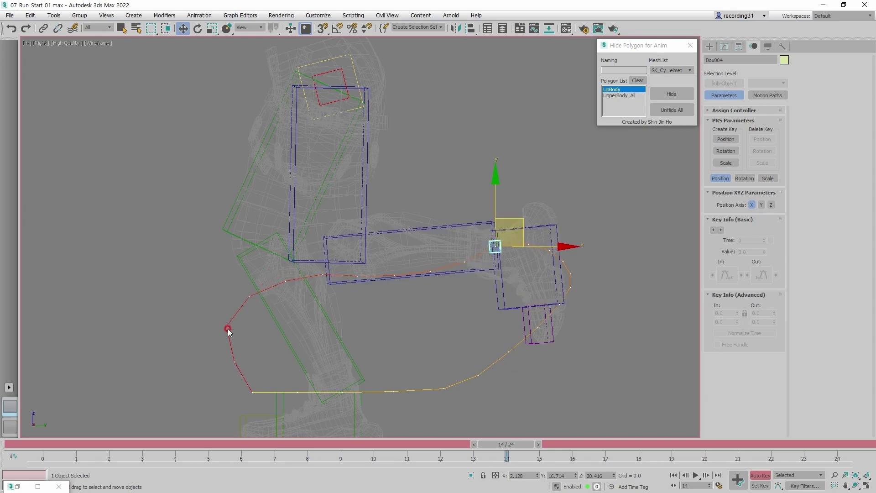
{"action": "scroll", "coordinate": [413, 329], "scroll_direction": "down", "scroll_amount": 3}
{"action": "left_click", "coordinate": [577, 248]}
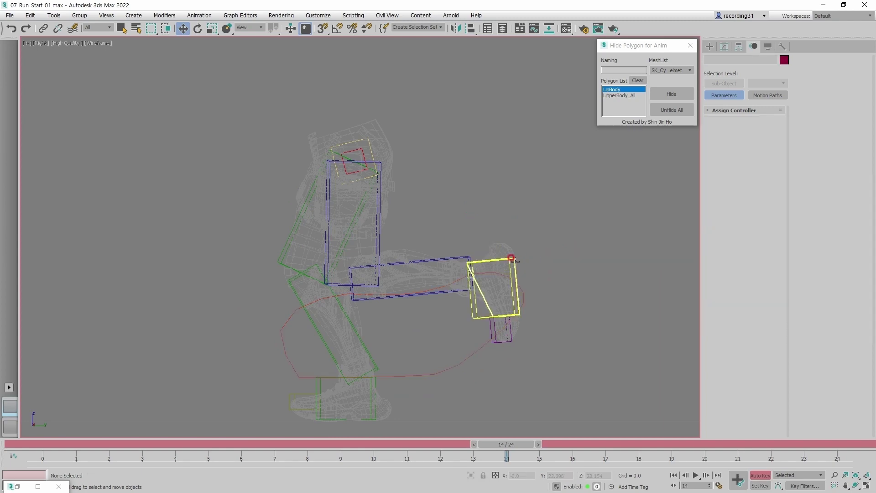
Step: Select the left foot and rotate it slightly at frame 14, with the shaded model displayed
{"action": "left_click", "coordinate": [523, 274]}
{"action": "key", "text": "e"}
{"action": "key", "text": "F3"}
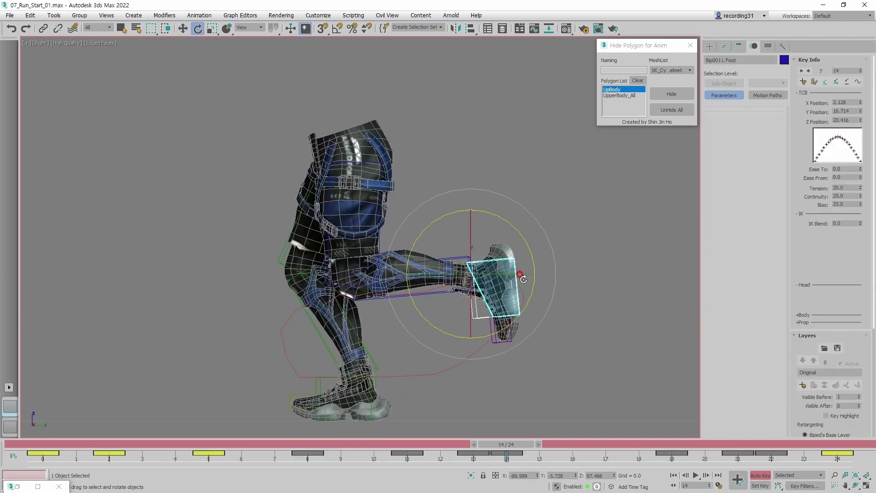
{"action": "left_click_drag", "start_coordinate": [528, 291], "coordinate": [535, 290]}
{"action": "key", "text": "w"}
Step: Move the left foot forward and slightly up at frame 19, to about Y -2.8, Z 18.0
{"action": "key", "text": "period"}
{"action": "key", "text": "period"}
{"action": "key", "text": "period"}
{"action": "key", "text": "period"}
{"action": "key", "text": "period"}
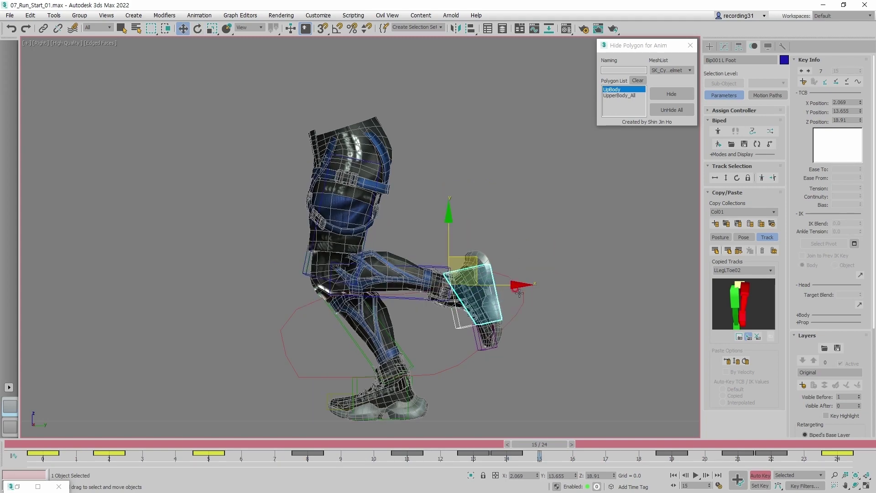
{"action": "scroll", "coordinate": [495, 298], "scroll_direction": "up", "scroll_amount": 3}
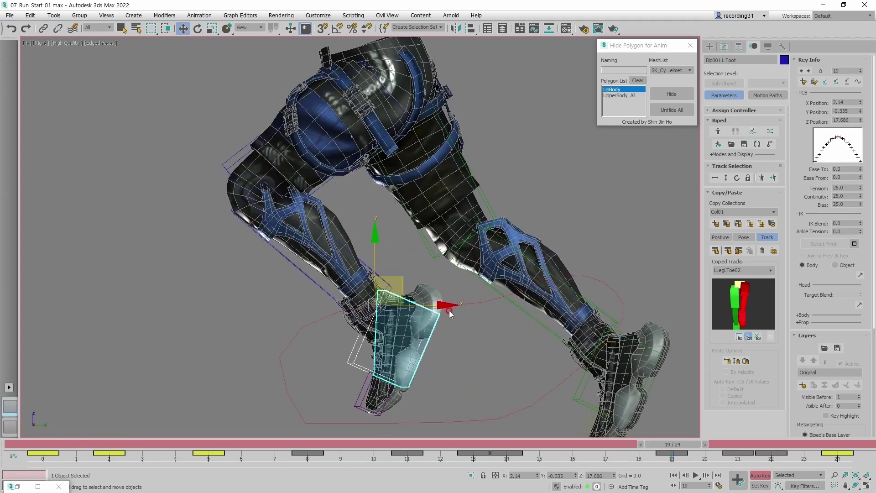
{"action": "key", "text": "F3"}
{"action": "scroll", "coordinate": [444, 311], "scroll_direction": "up", "scroll_amount": 1}
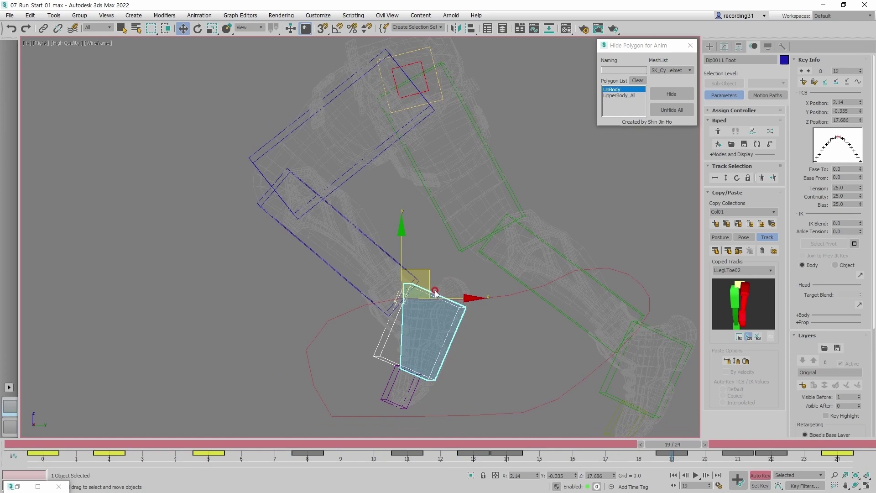
{"action": "left_click_drag", "start_coordinate": [427, 290], "coordinate": [402, 284]}
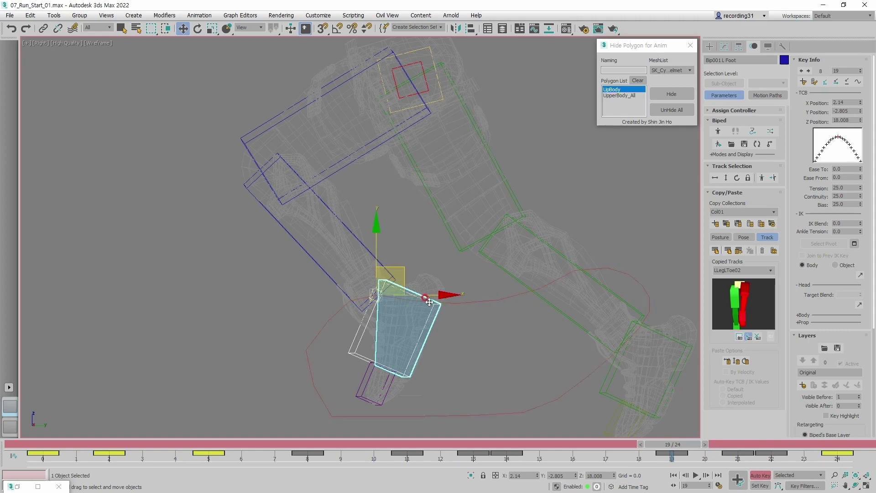
Step: Check the ankle path with marker Box004 and shift the left foot slightly farther forward at frame 19
{"action": "scroll", "coordinate": [504, 248], "scroll_direction": "down", "scroll_amount": 2}
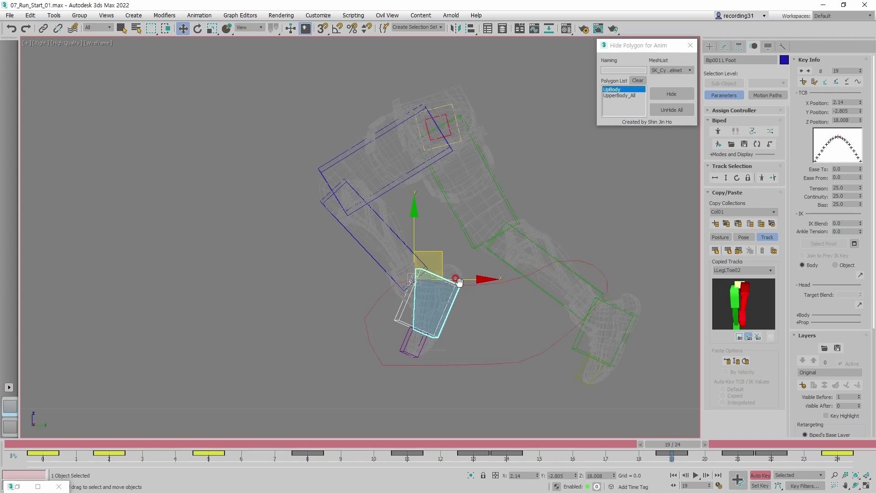
{"action": "scroll", "coordinate": [485, 286], "scroll_direction": "up", "scroll_amount": 2}
{"action": "scroll", "coordinate": [485, 286], "scroll_direction": "up", "scroll_amount": 2}
{"action": "scroll", "coordinate": [476, 288], "scroll_direction": "down", "scroll_amount": 2}
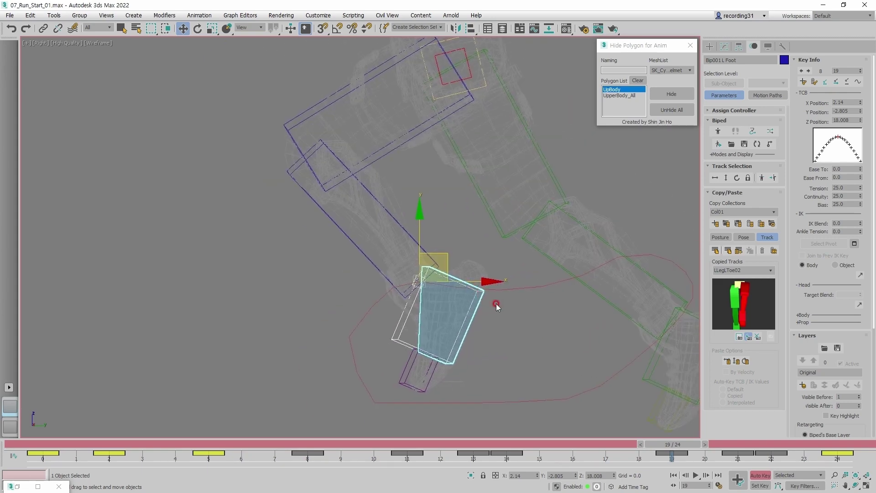
{"action": "key", "text": "period"}
{"action": "key", "text": "comma"}
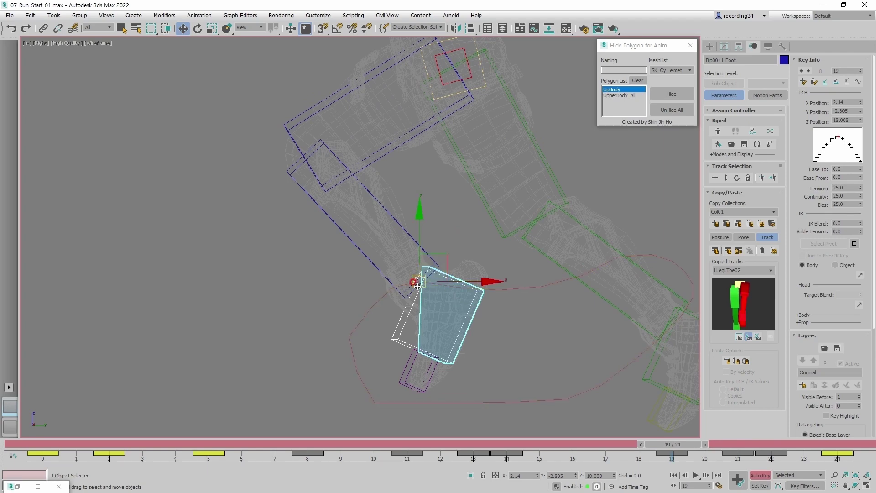
{"action": "left_click", "coordinate": [416, 282]}
{"action": "scroll", "coordinate": [385, 282], "scroll_direction": "down", "scroll_amount": 2}
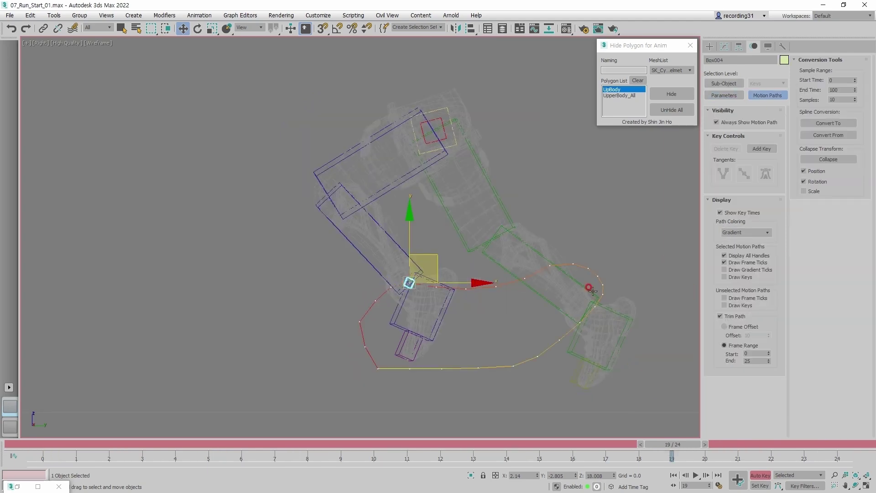
{"action": "left_click", "coordinate": [446, 295]}
{"action": "left_click_drag", "start_coordinate": [434, 273], "coordinate": [426, 274]}
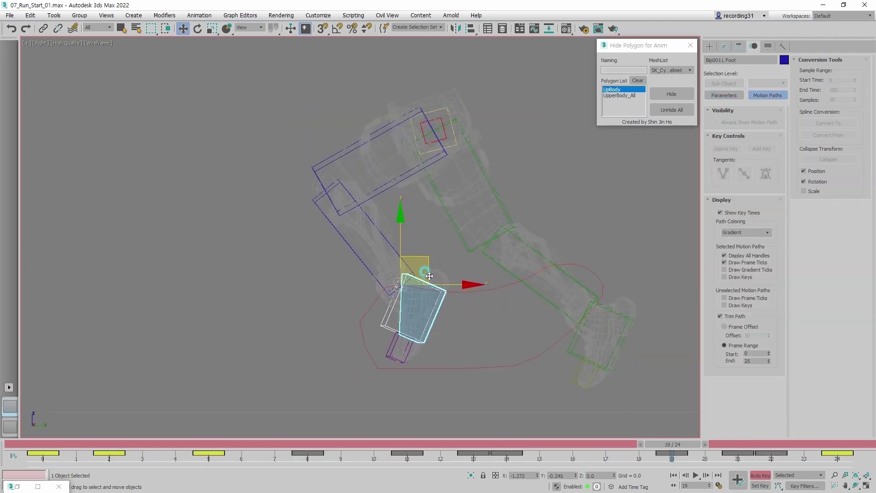
Step: Step through frames 20 to 23 and play the shaded run cycle to review the left foot's motion
{"action": "key", "text": "period"}
{"action": "key", "text": "period"}
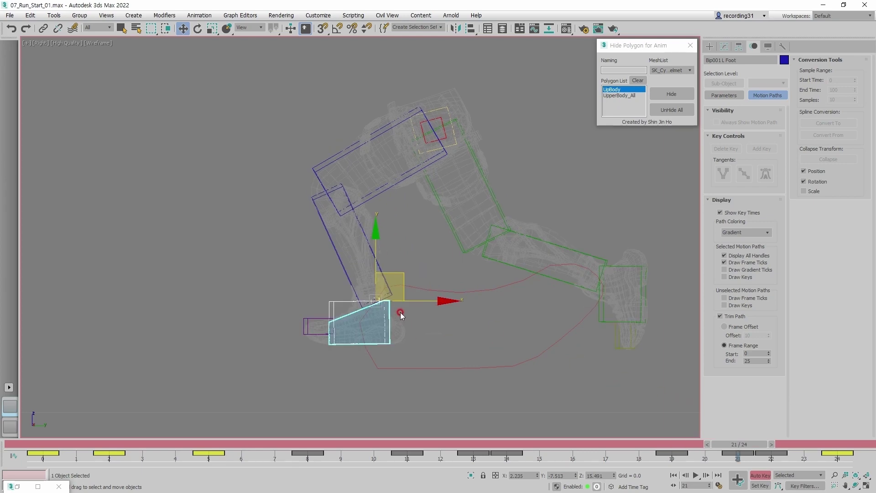
{"action": "key", "text": "period"}
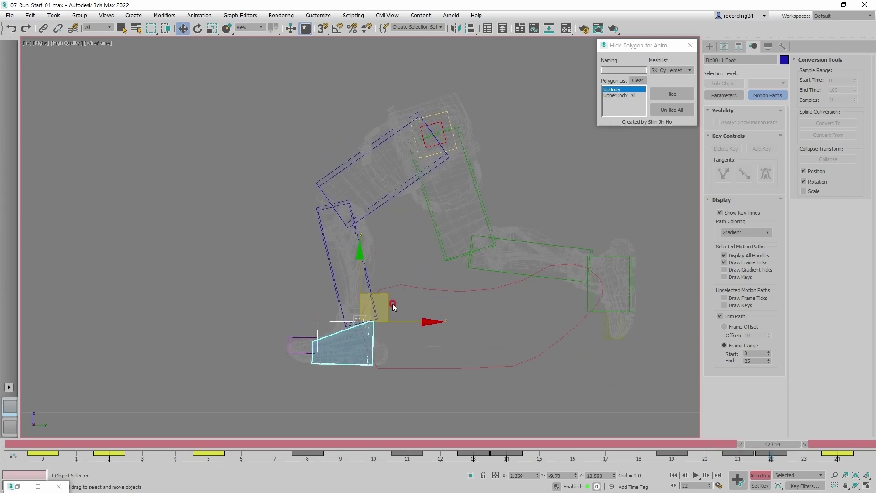
{"action": "key", "text": "period"}
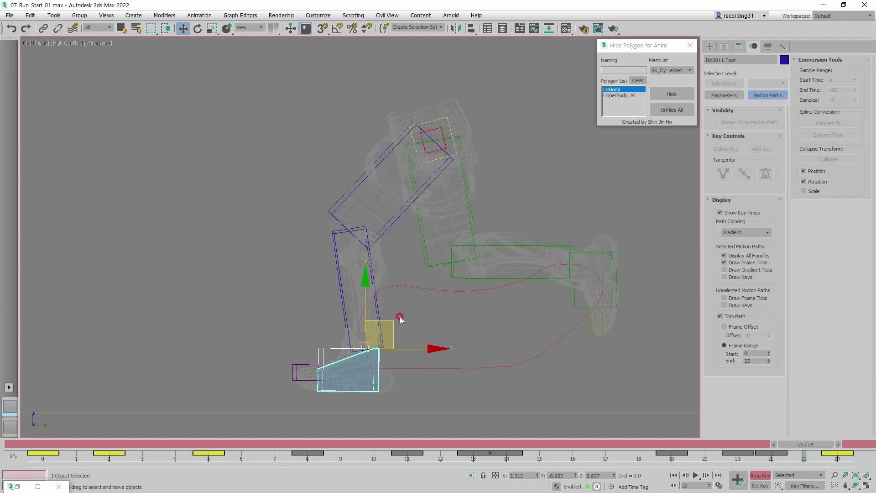
{"action": "left_click", "coordinate": [429, 319]}
{"action": "key", "text": "F3"}
{"action": "scroll", "coordinate": [452, 327], "scroll_direction": "down", "scroll_amount": 2}
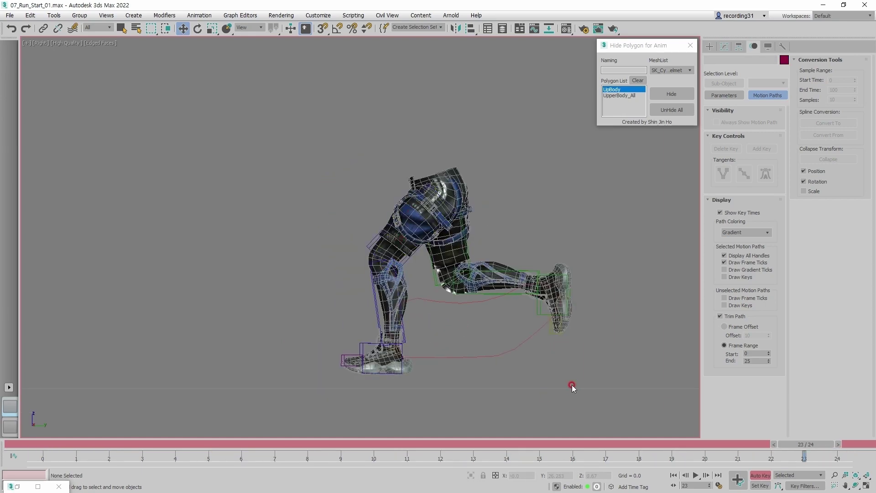
{"action": "key", "text": "slash"}
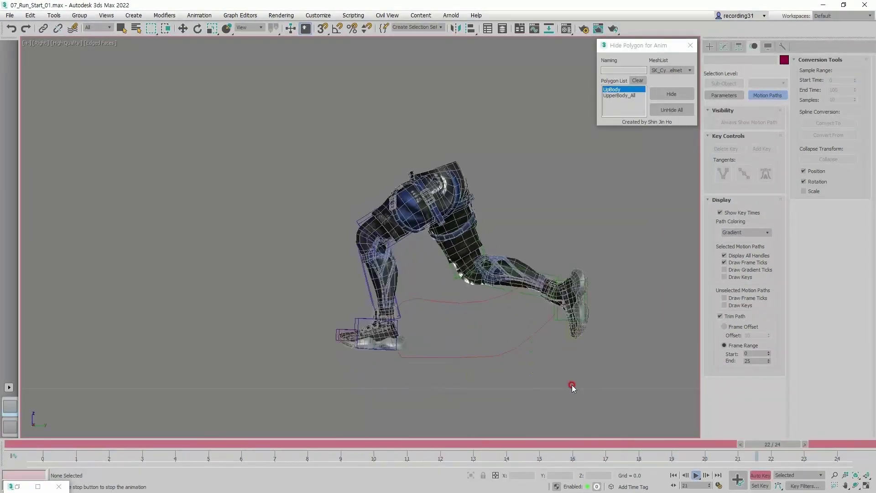
{"action": "key", "text": "slash"}
Step: Select the whole left leg in the front view, copy its animation tracks and paste them onto the opposite leg
{"action": "key", "text": "w"}
{"action": "key", "text": "f"}
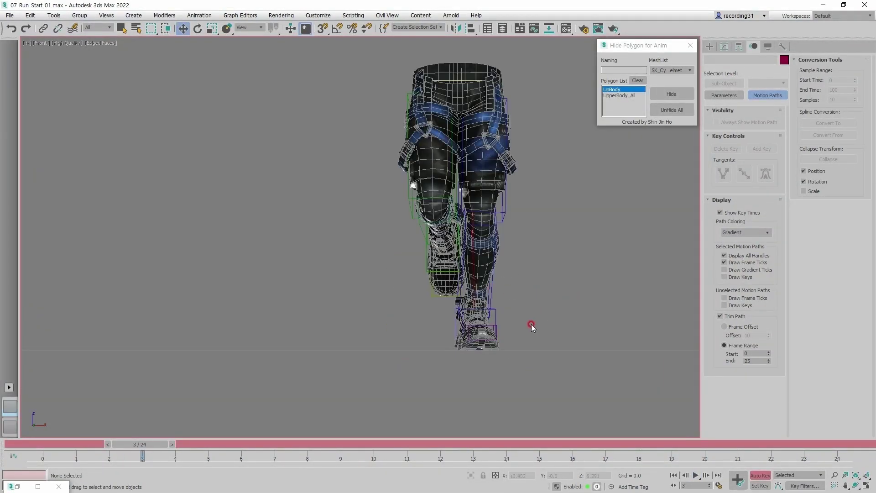
{"action": "left_click_drag", "start_coordinate": [494, 164], "coordinate": [494, 164]}
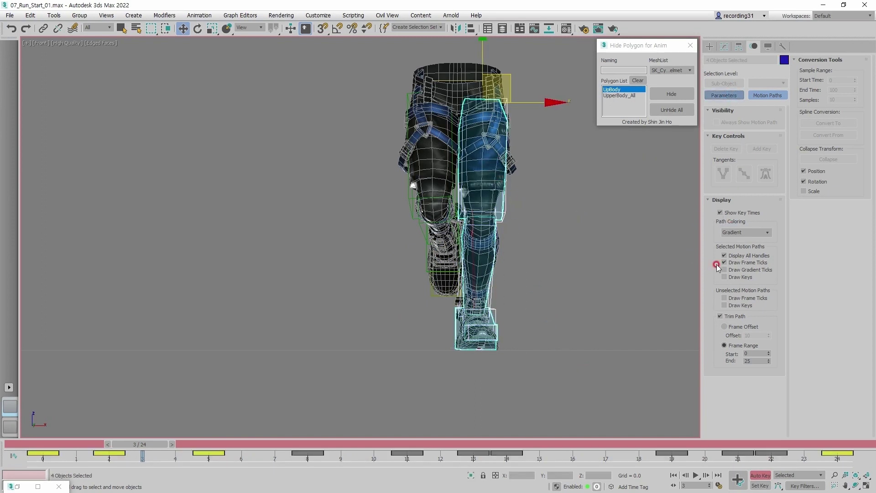
{"action": "left_click", "coordinate": [715, 251]}
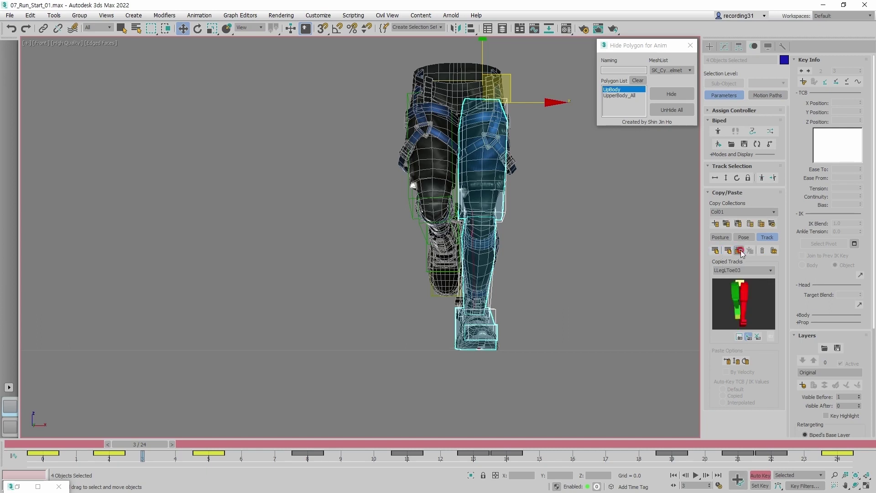
{"action": "left_click", "coordinate": [739, 250]}
Step: Offset the right leg's keys by 12 frames, wrapping them within the 24-frame loop
{"action": "left_click", "coordinate": [431, 221]}
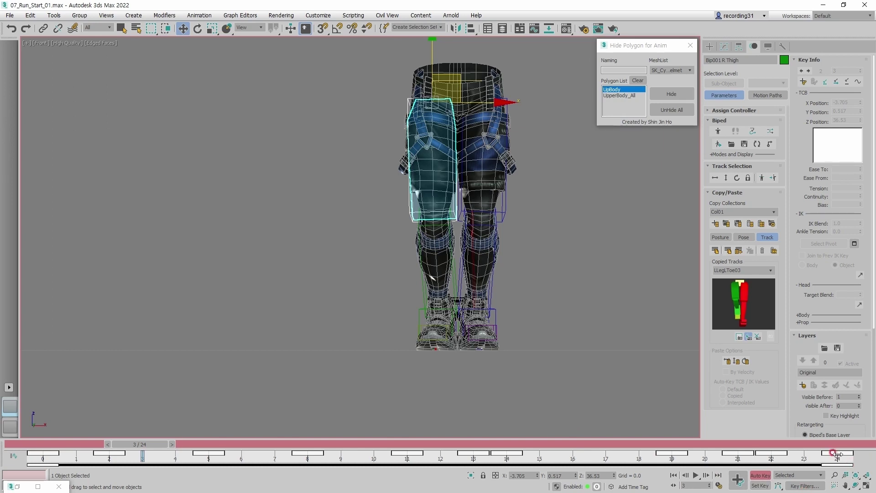
{"action": "left_click_drag", "start_coordinate": [837, 453], "coordinate": [81, 440], "text": "shift"}
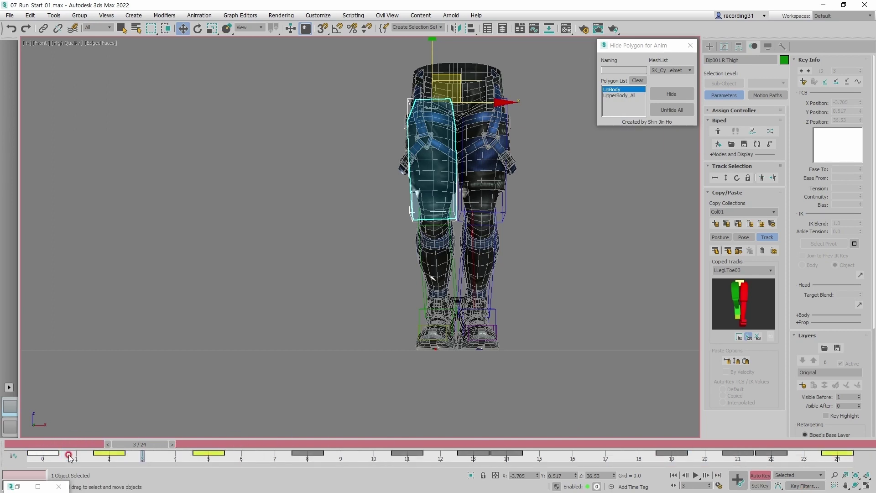
{"action": "left_click_drag", "start_coordinate": [858, 457], "coordinate": [434, 462]}
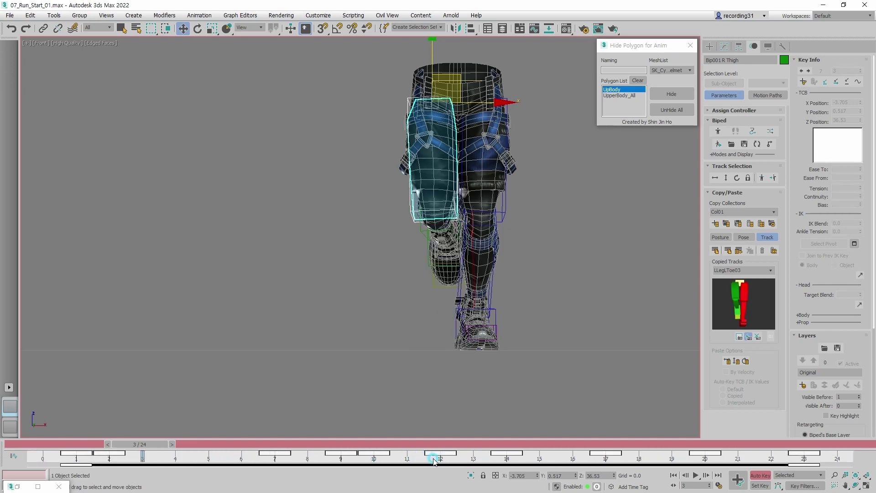
{"action": "left_click", "coordinate": [435, 424]}
Step: Play the run cycle from the right view to examine how both legs alternate
{"action": "key", "text": "r"}
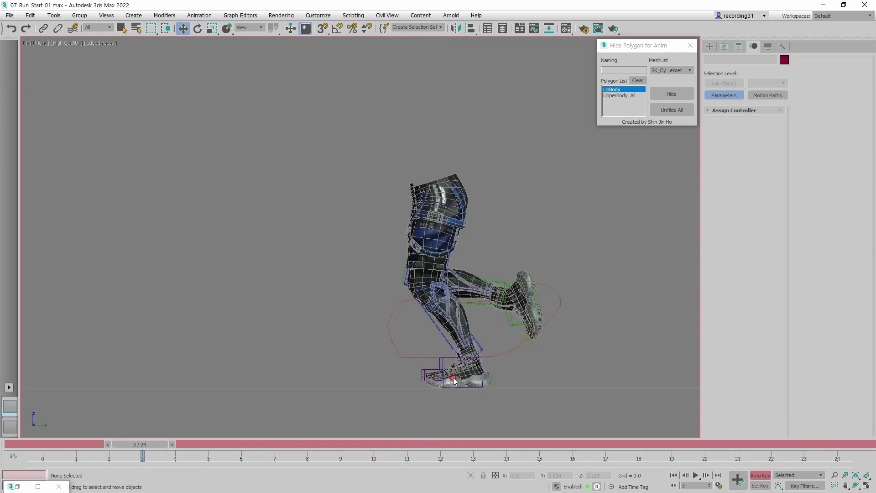
{"action": "middle_click_drag", "start_coordinate": [452, 411], "coordinate": [472, 390]}
{"action": "scroll", "coordinate": [473, 390], "scroll_direction": "up", "scroll_amount": 2}
{"action": "scroll", "coordinate": [468, 381], "scroll_direction": "down", "scroll_amount": 1}
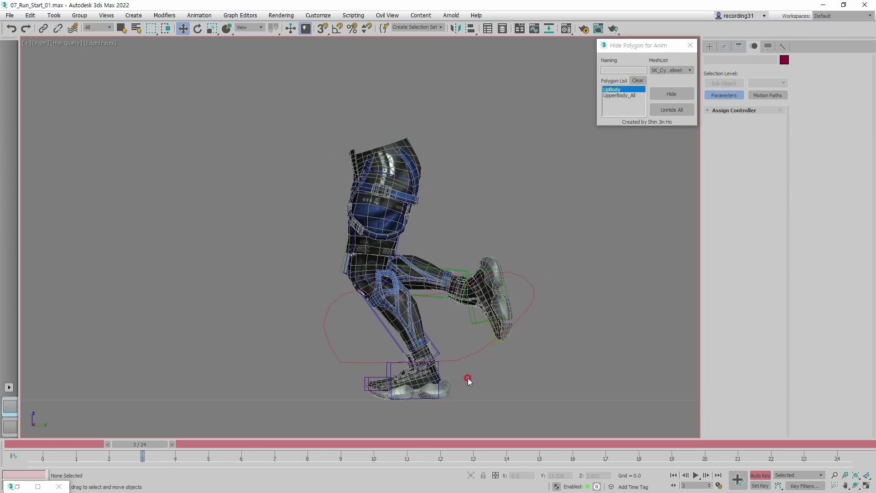
{"action": "key", "text": "/"}
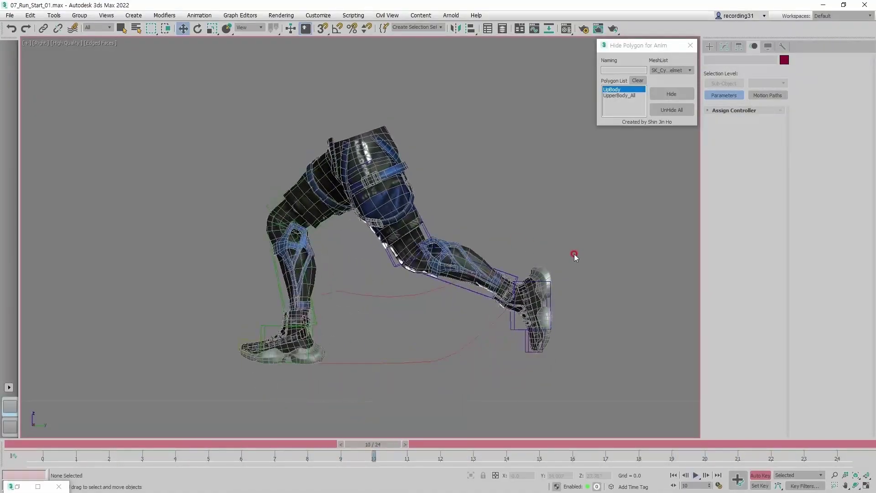
Step: Hide the biped bones and turn off Always Show Motion Path for the ankle marker Box004
{"action": "key", "text": "w"}
{"action": "key", "text": "F3"}
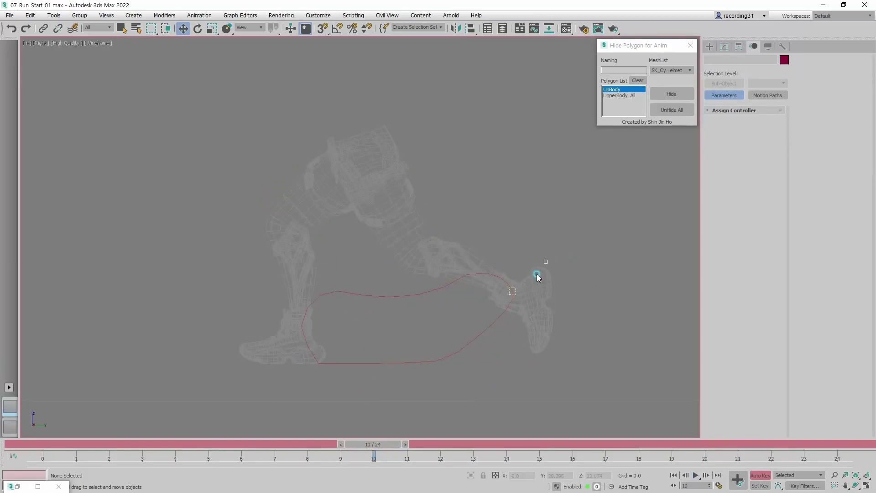
{"action": "left_click_drag", "start_coordinate": [508, 303], "coordinate": [509, 301]}
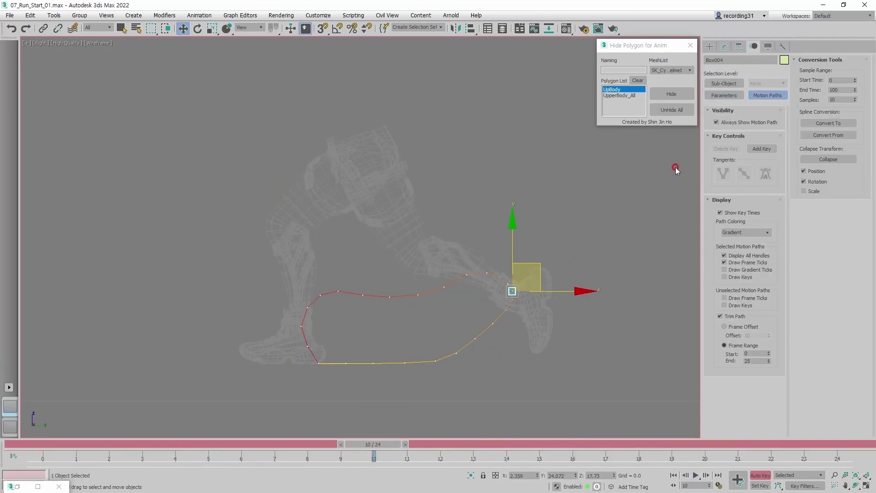
{"action": "left_click", "coordinate": [564, 231]}
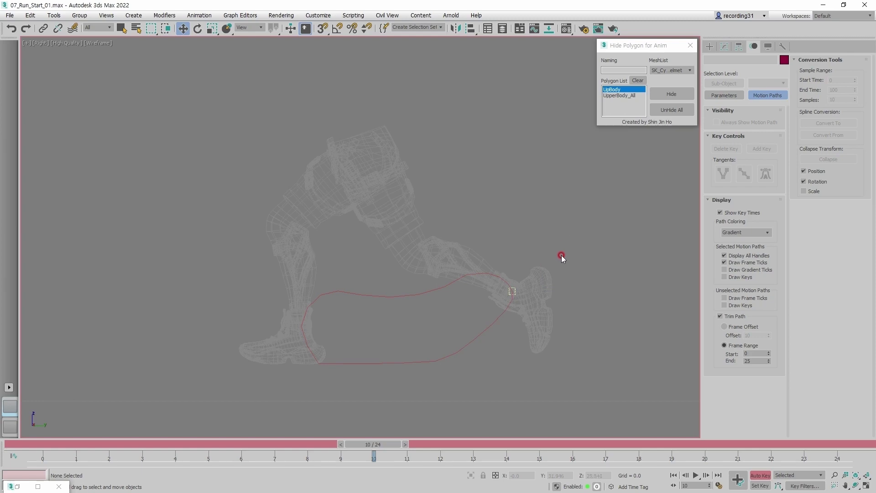
{"action": "left_click", "coordinate": [549, 277]}
{"action": "left_click", "coordinate": [719, 123]}
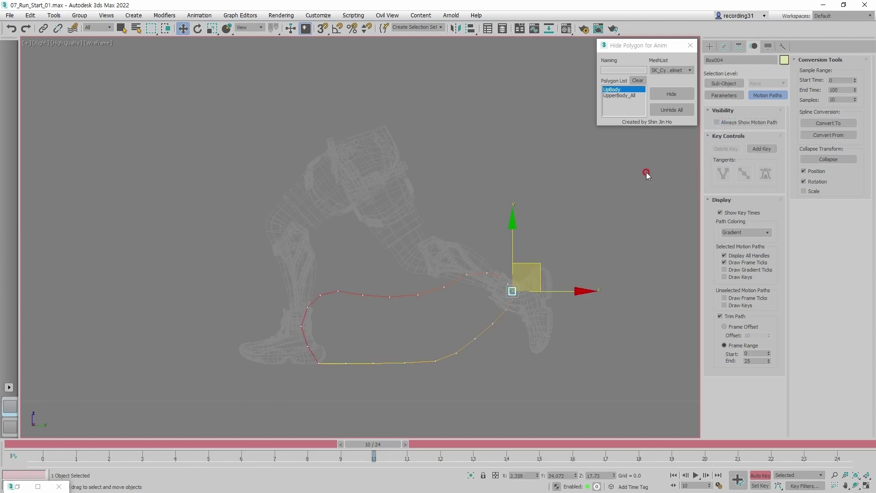
{"action": "left_click", "coordinate": [605, 198]}
Step: Display the model shaded without edges and play the run cycle for review
{"action": "key", "text": "F3"}
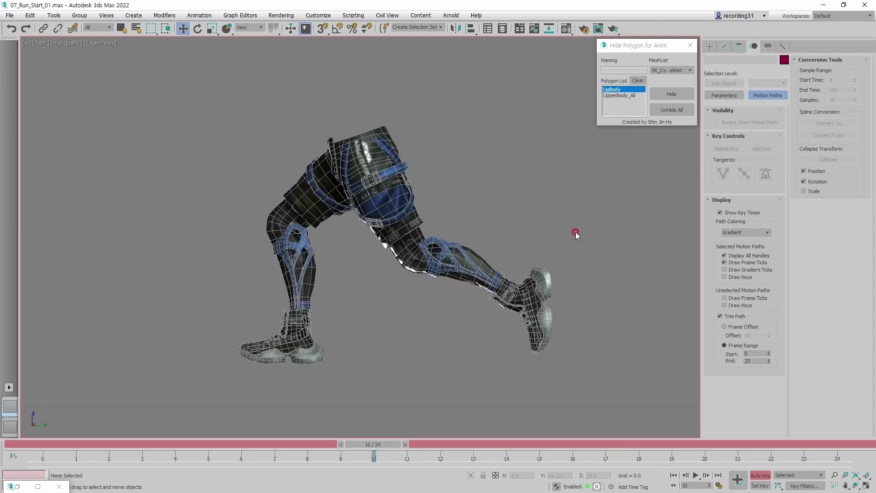
{"action": "key", "text": "F4"}
{"action": "key", "text": "slash"}
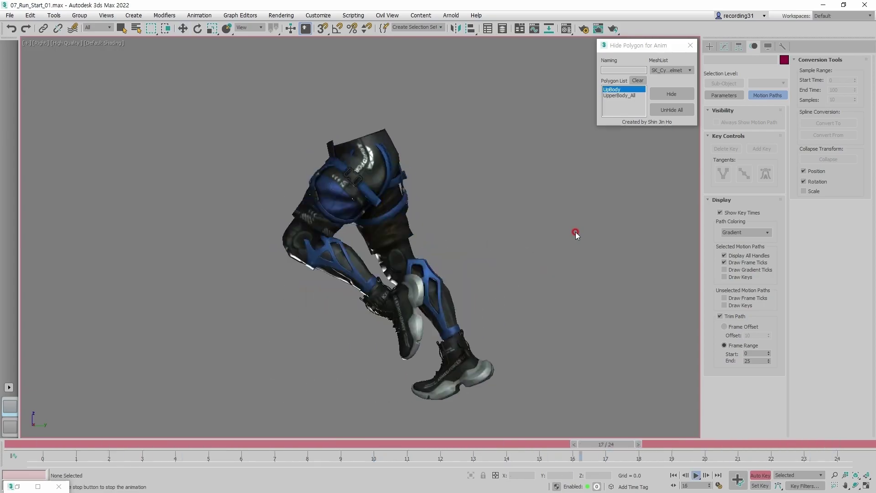